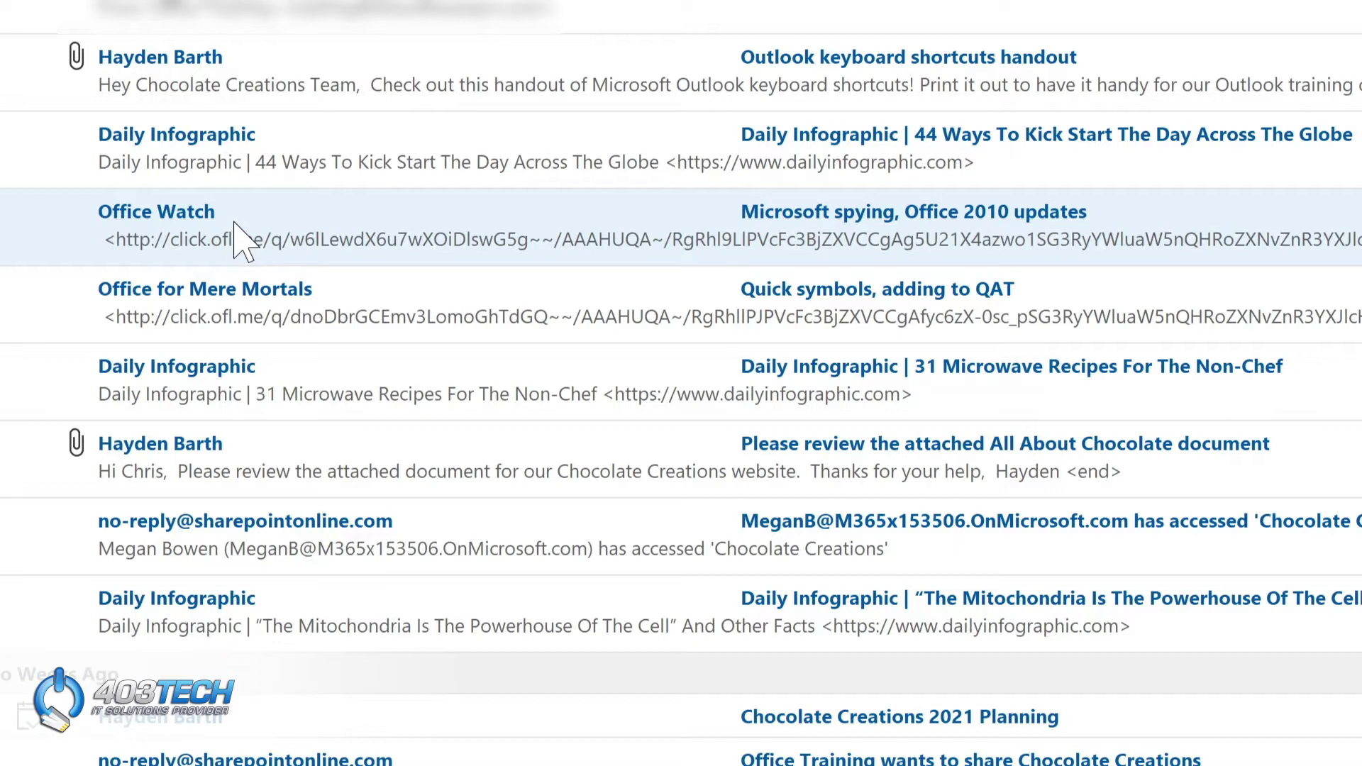
Create a rule from the Office Watch message that moves mail from Office Watch to the Tech Newsletters folder
{"action": "right_click", "coordinate": [246, 220]}
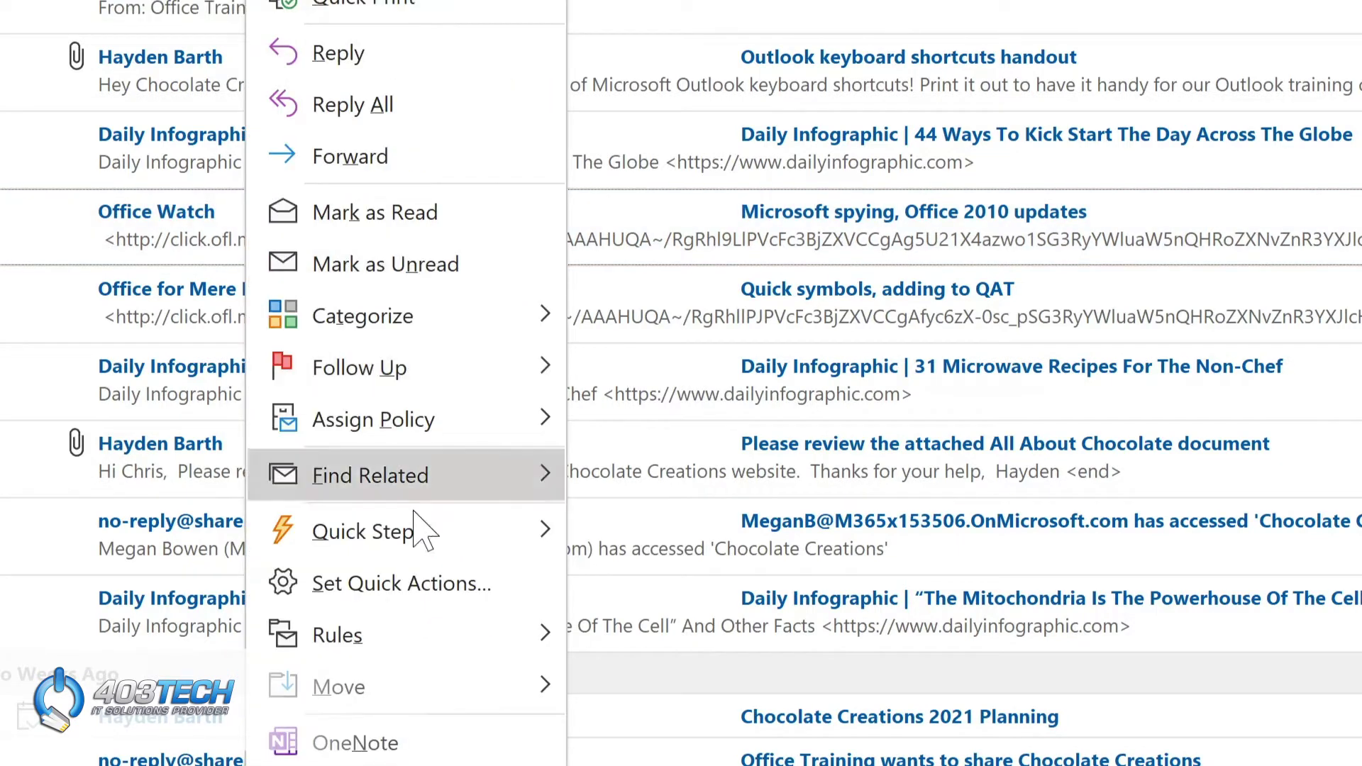
{"action": "mouse_move", "coordinate": [426, 641]}
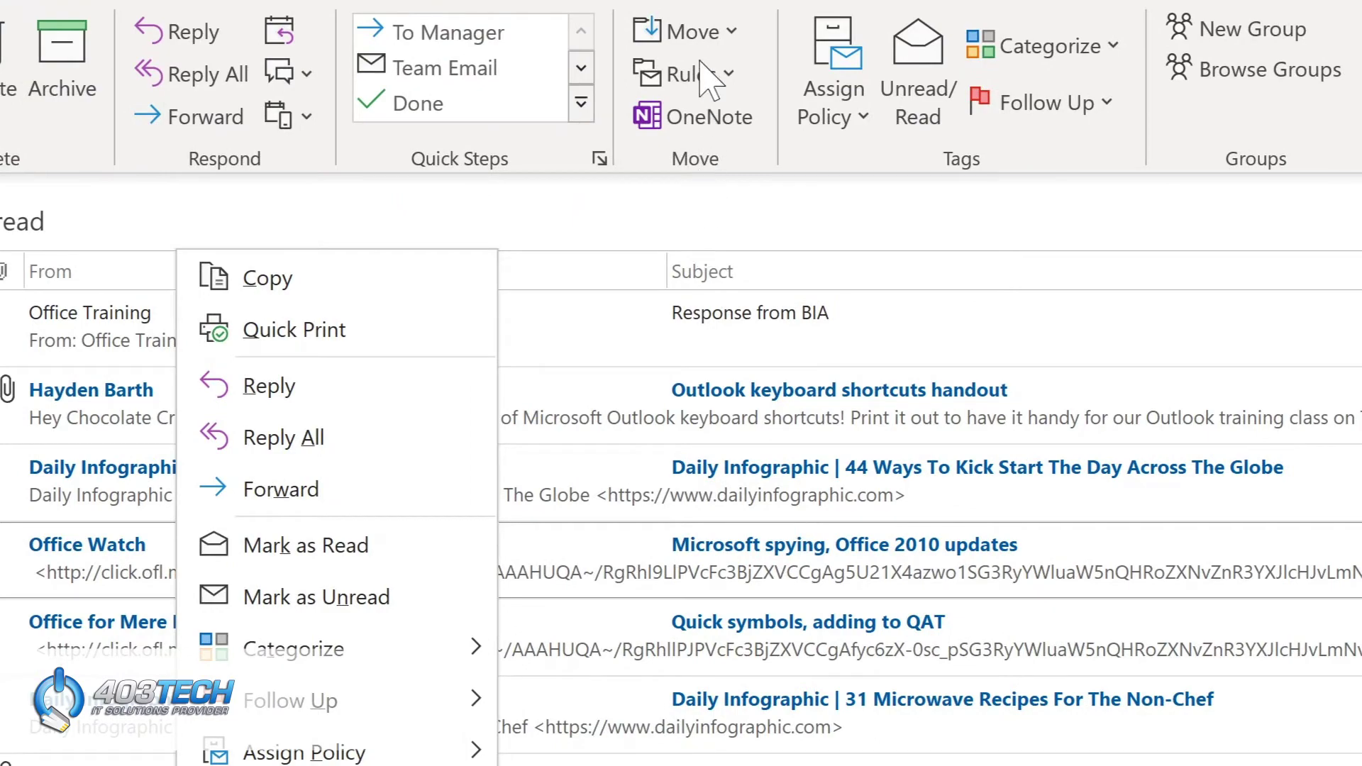
{"action": "left_click", "coordinate": [724, 77]}
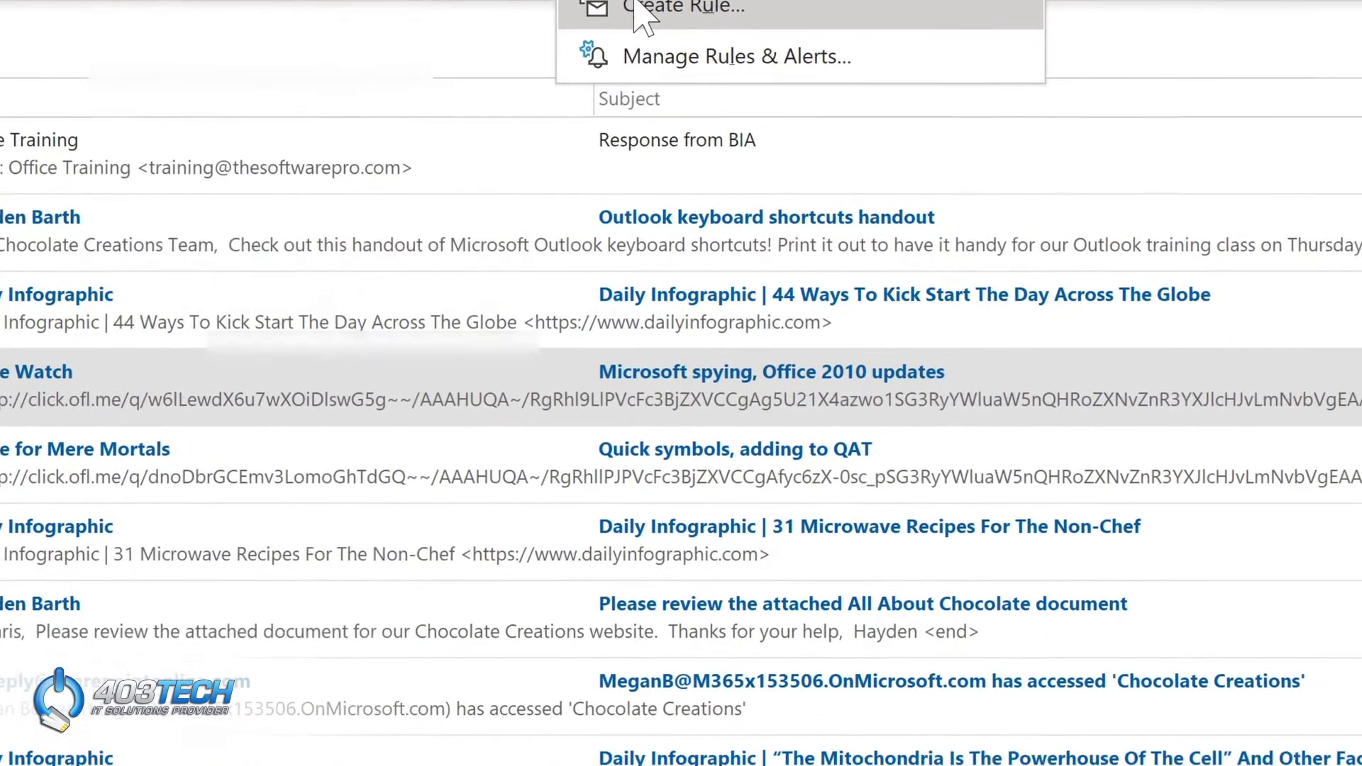
{"action": "left_click", "coordinate": [713, 176]}
{"action": "left_click", "coordinate": [339, 234]}
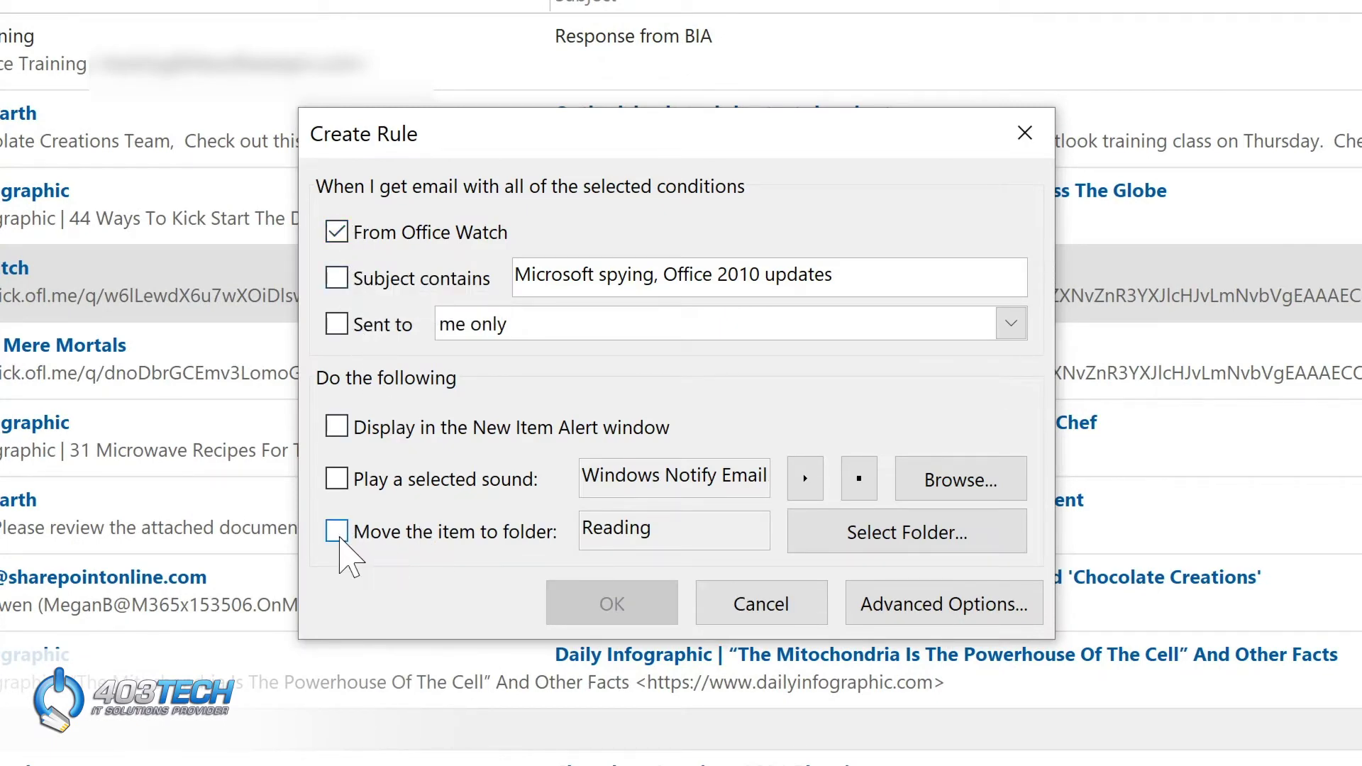
{"action": "left_click", "coordinate": [337, 534]}
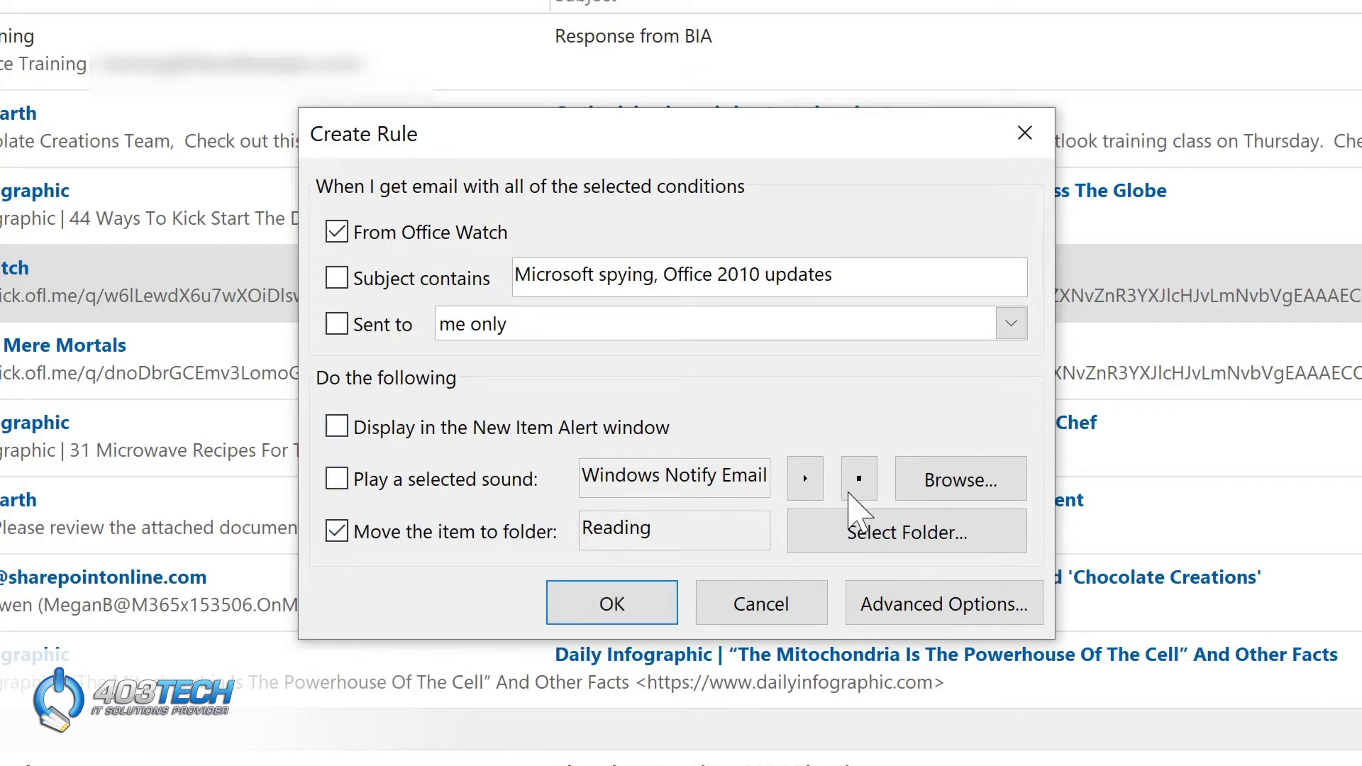
{"action": "left_click", "coordinate": [880, 543]}
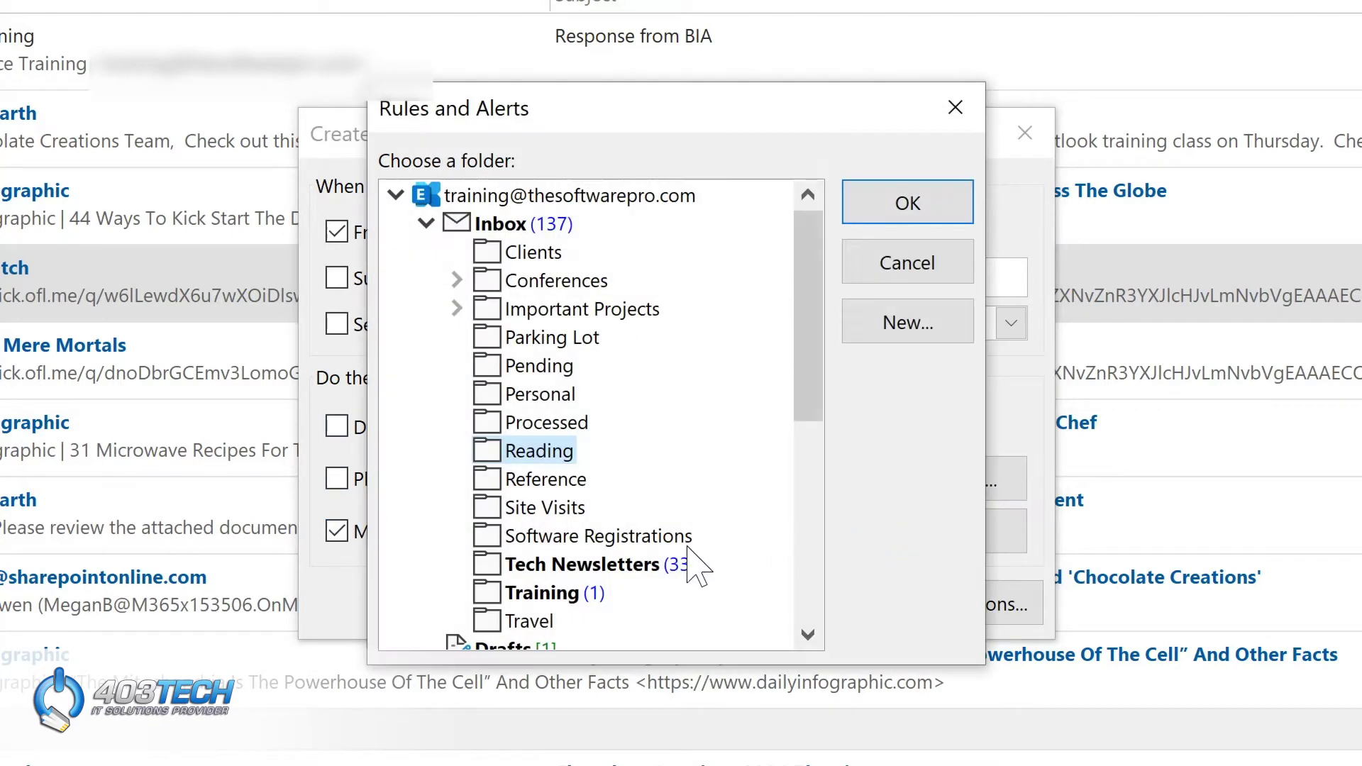
{"action": "left_click", "coordinate": [548, 566]}
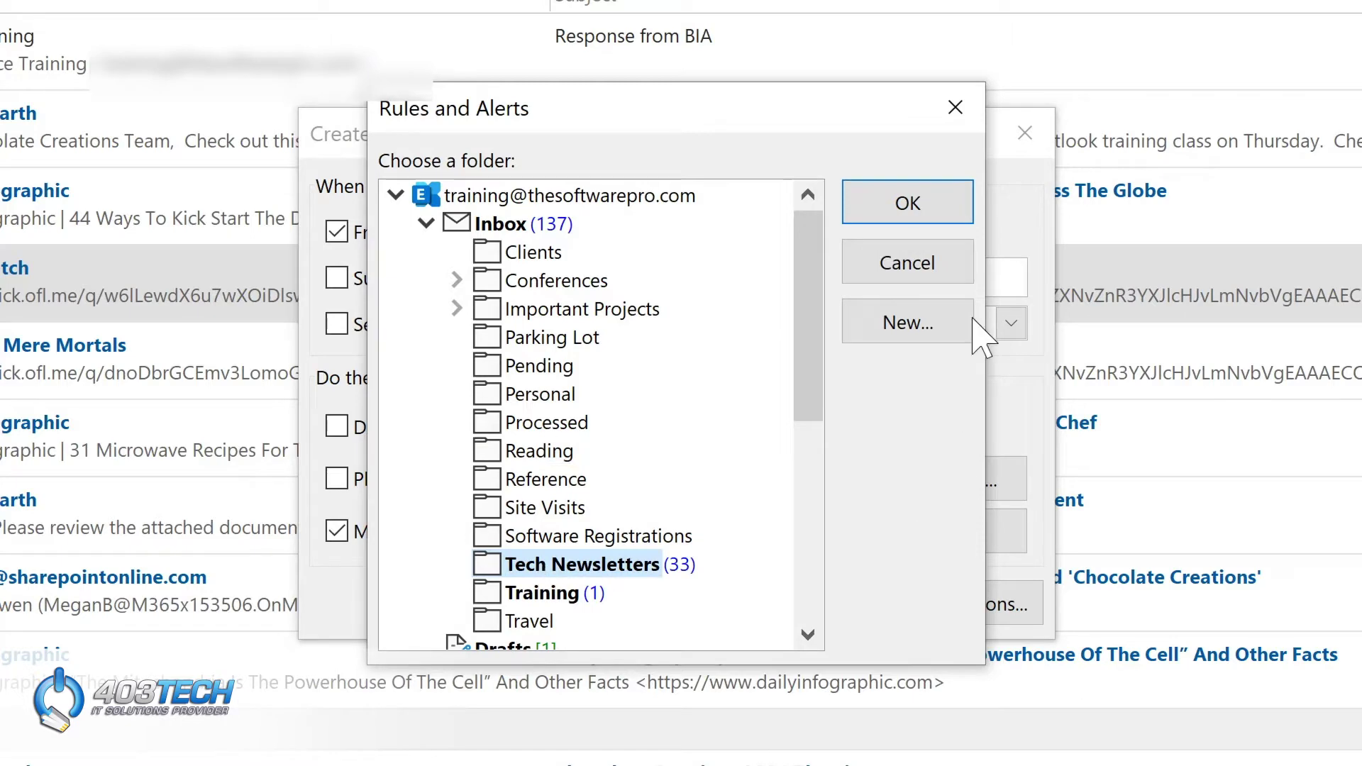
{"action": "left_click", "coordinate": [909, 203]}
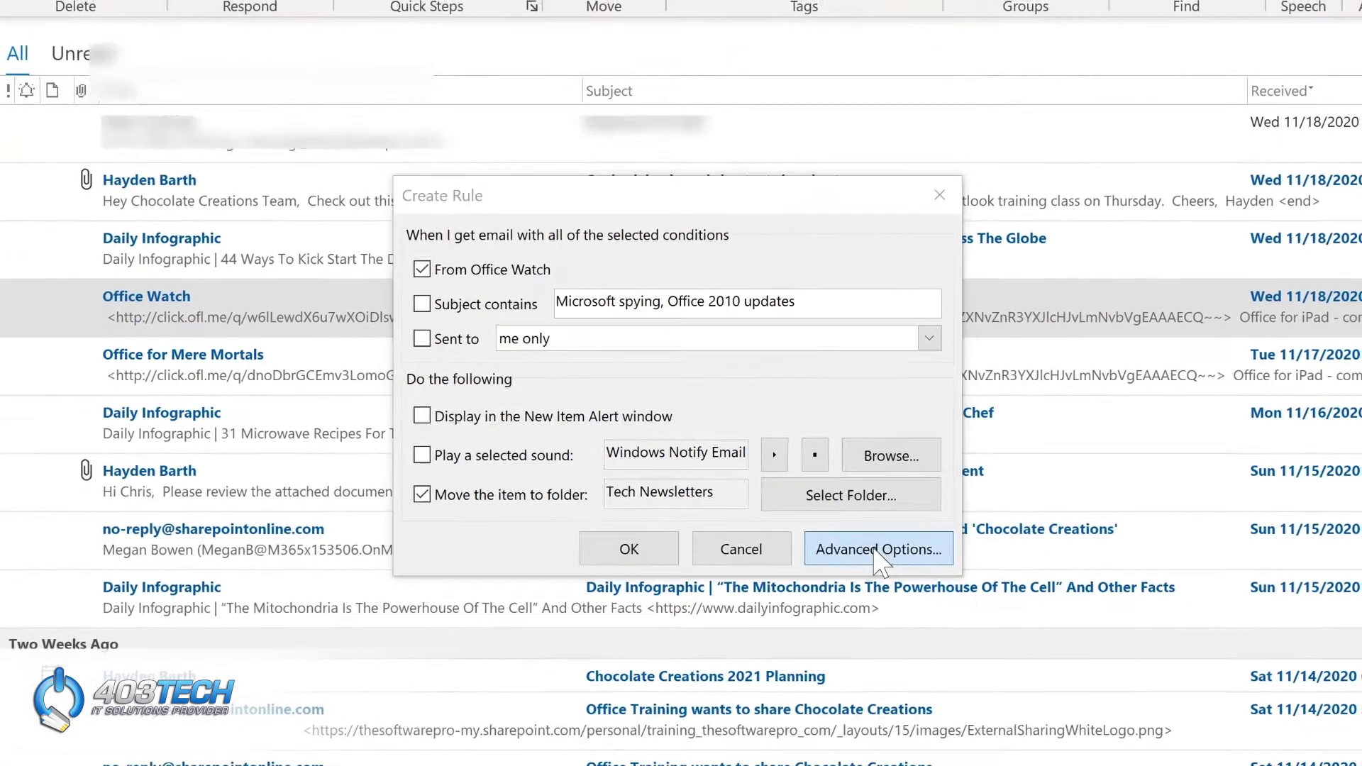
Go through the rule's advanced conditions, actions and exceptions without changes, and finish it set to run now on messages already in Inbox
{"action": "left_click", "coordinate": [943, 604]}
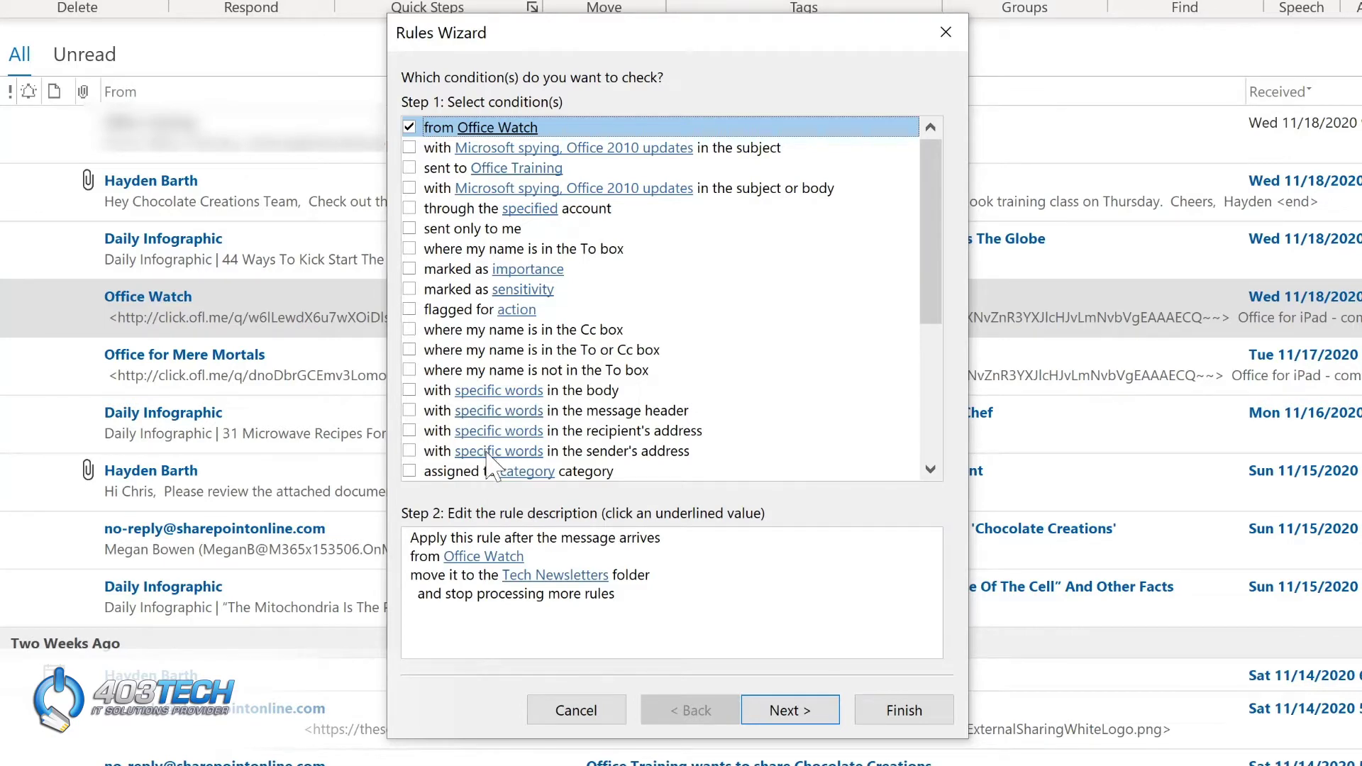
{"action": "left_click", "coordinate": [789, 710]}
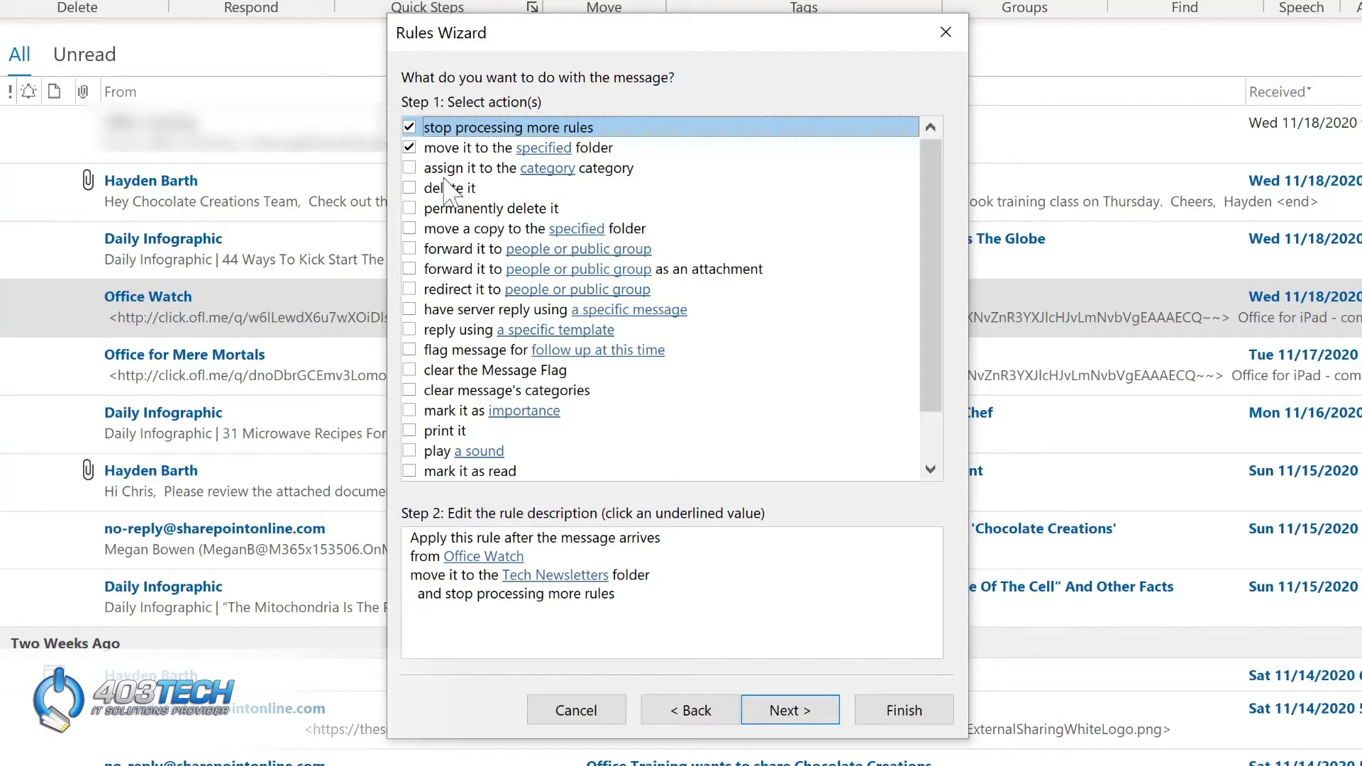
{"action": "left_click", "coordinate": [785, 713]}
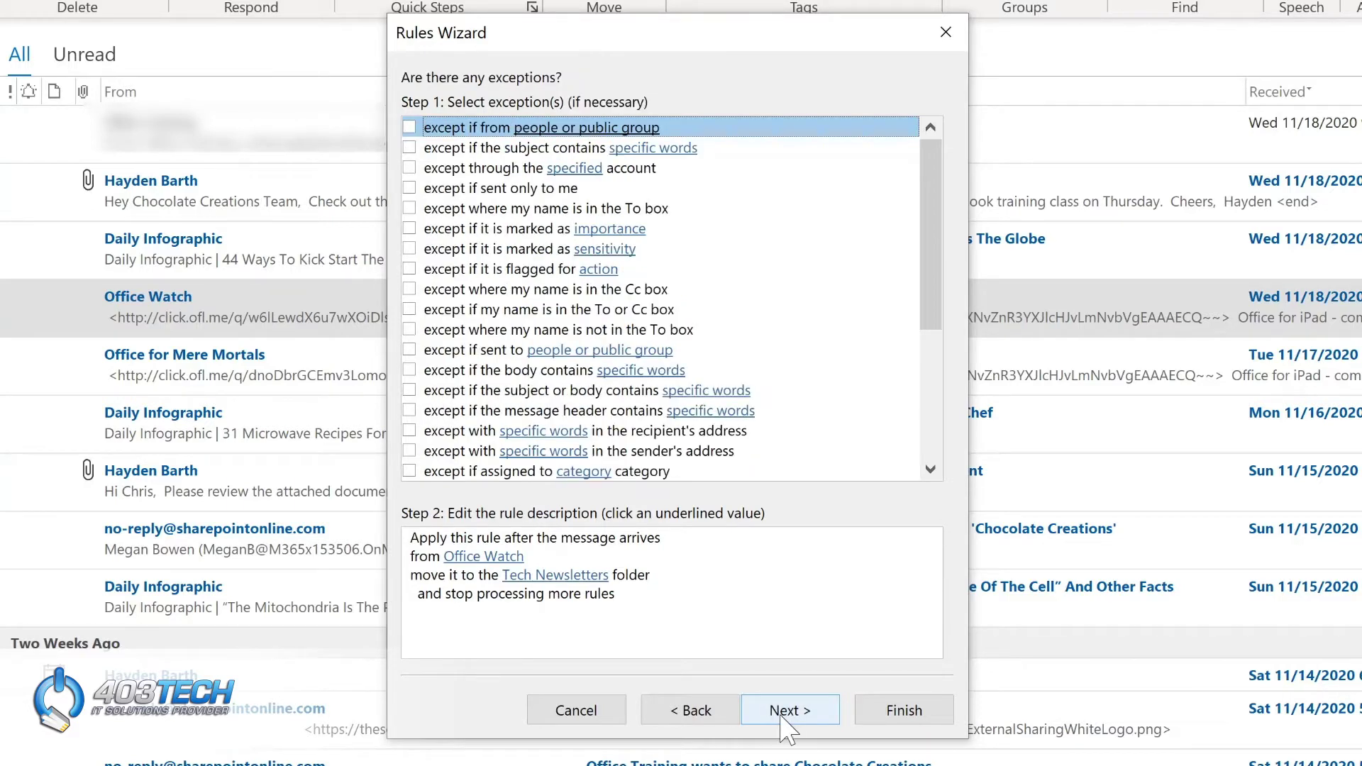
{"action": "left_click", "coordinate": [784, 713]}
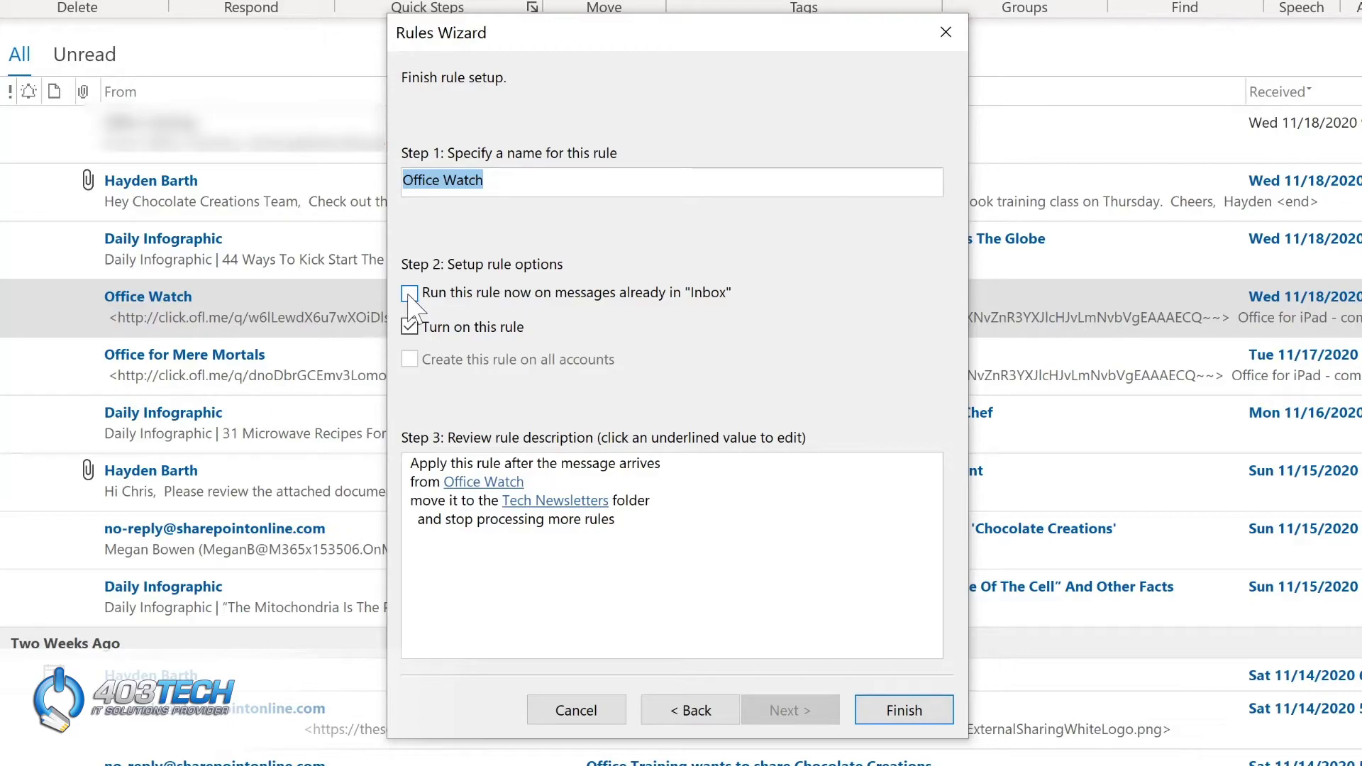
{"action": "left_click", "coordinate": [410, 296]}
{"action": "left_click", "coordinate": [887, 706]}
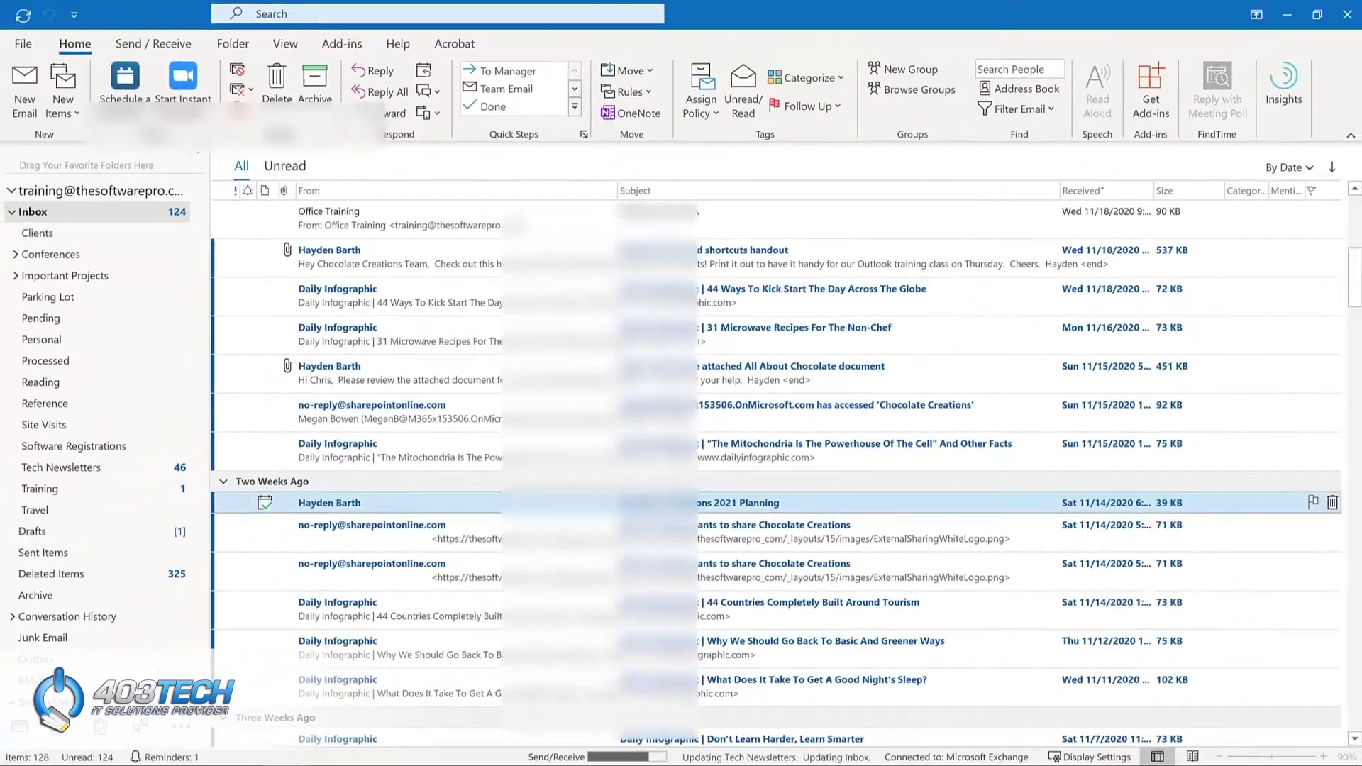
Check the messages in the Tech Newsletters folder and open the management of rules and alerts
{"action": "left_click", "coordinate": [100, 470]}
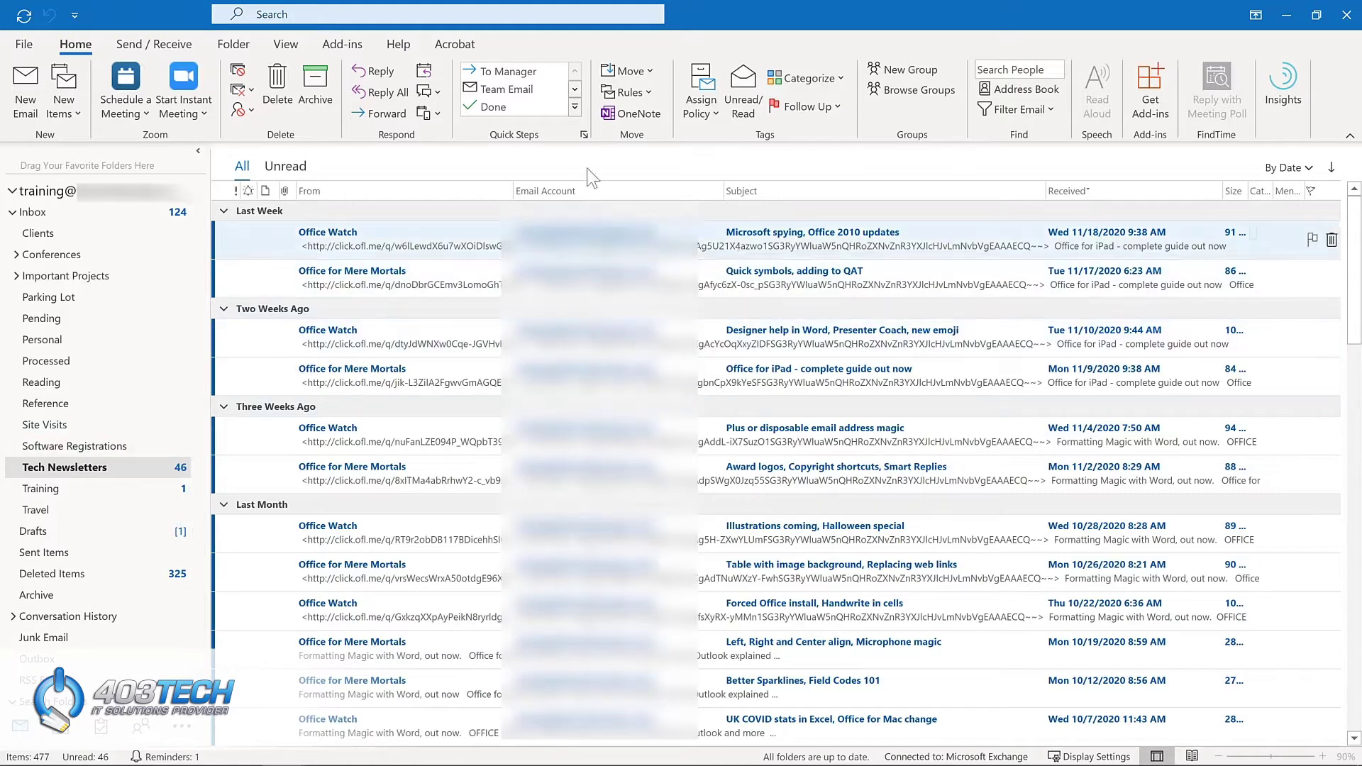
{"action": "left_click", "coordinate": [641, 96]}
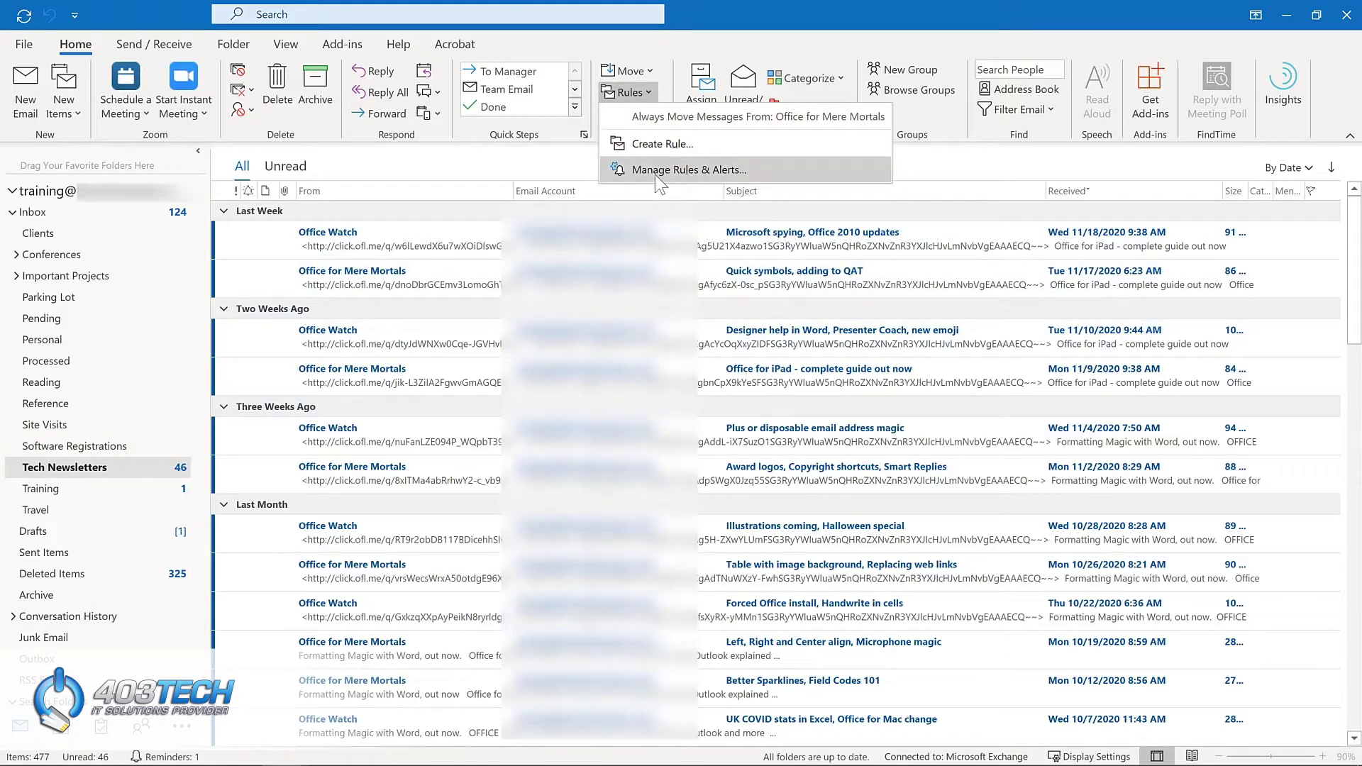
{"action": "left_click", "coordinate": [652, 169]}
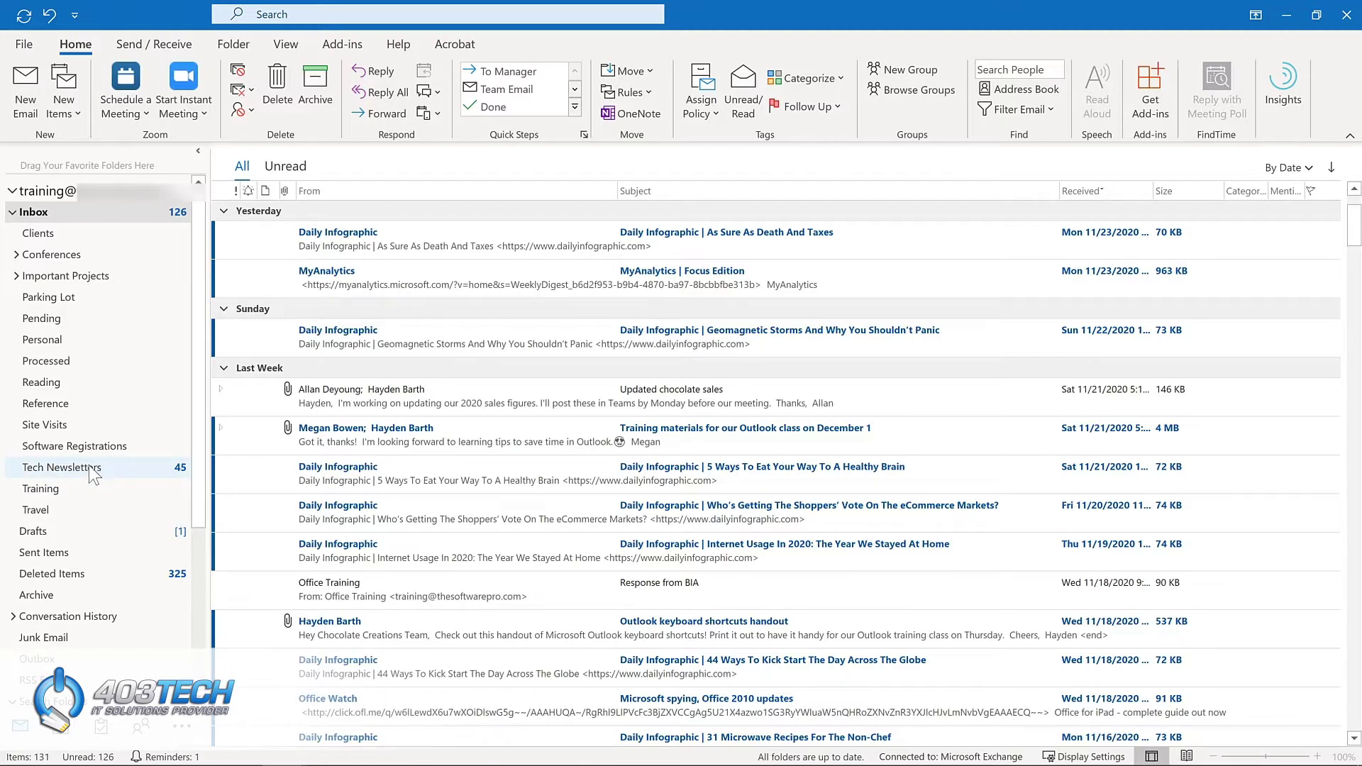
Add the Tech Newsletters, Training and Important Projects folders to Favorites
{"action": "left_click_drag", "start_coordinate": [90, 469], "coordinate": [92, 162]}
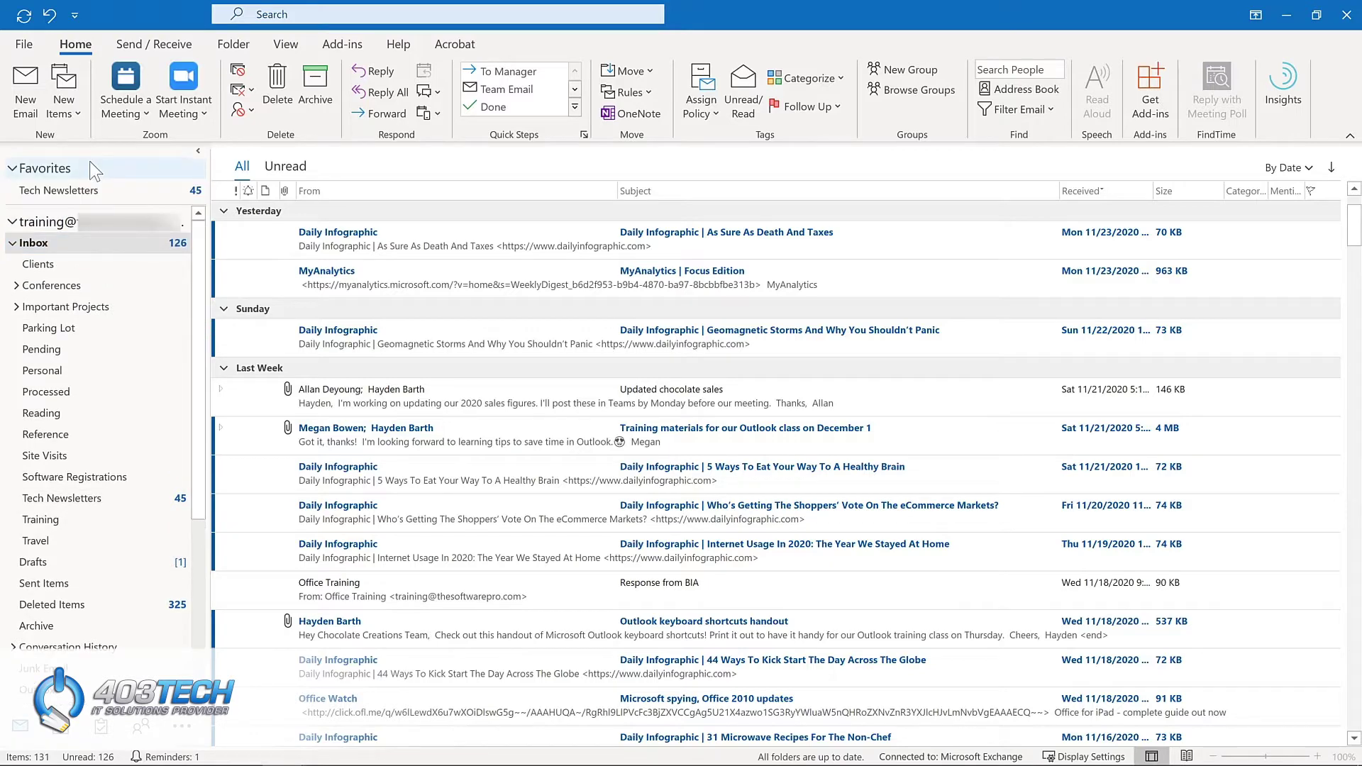
{"action": "right_click", "coordinate": [70, 520]}
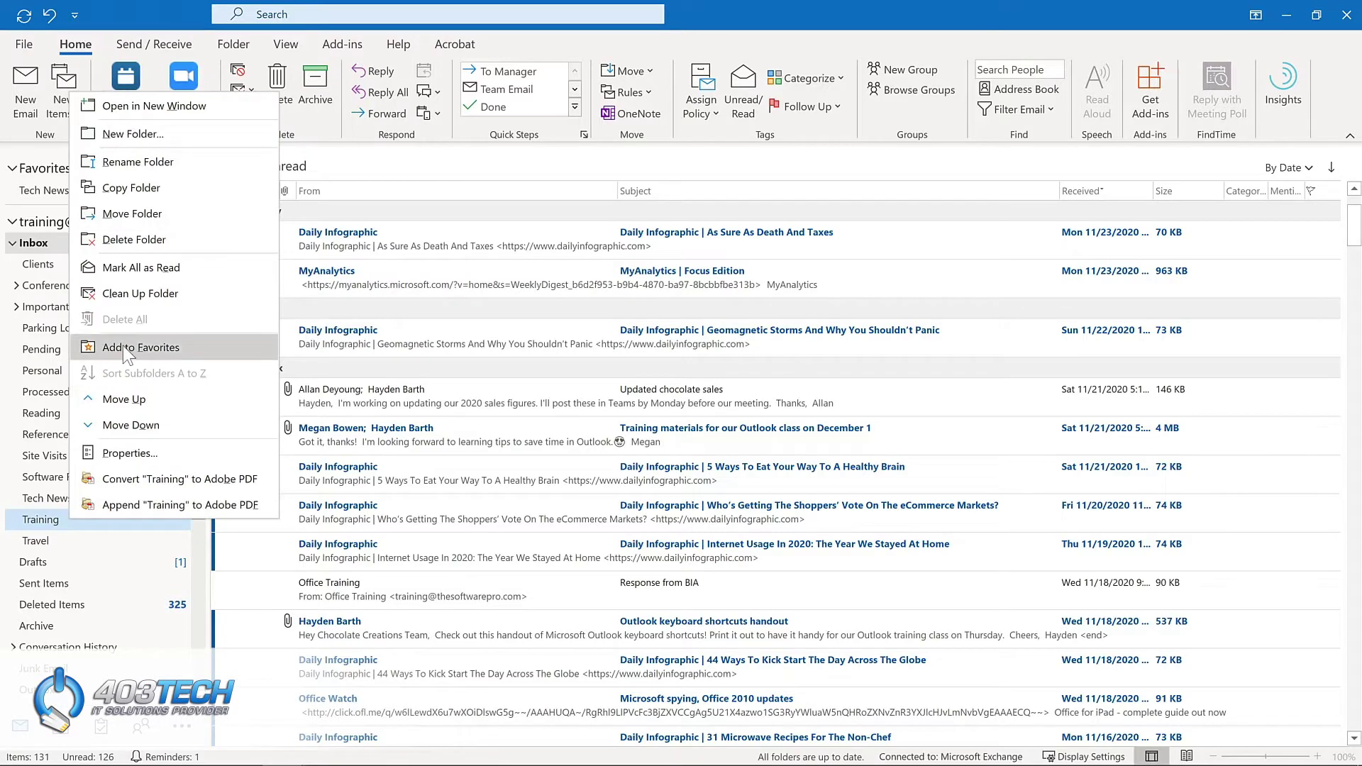
{"action": "left_click", "coordinate": [122, 347]}
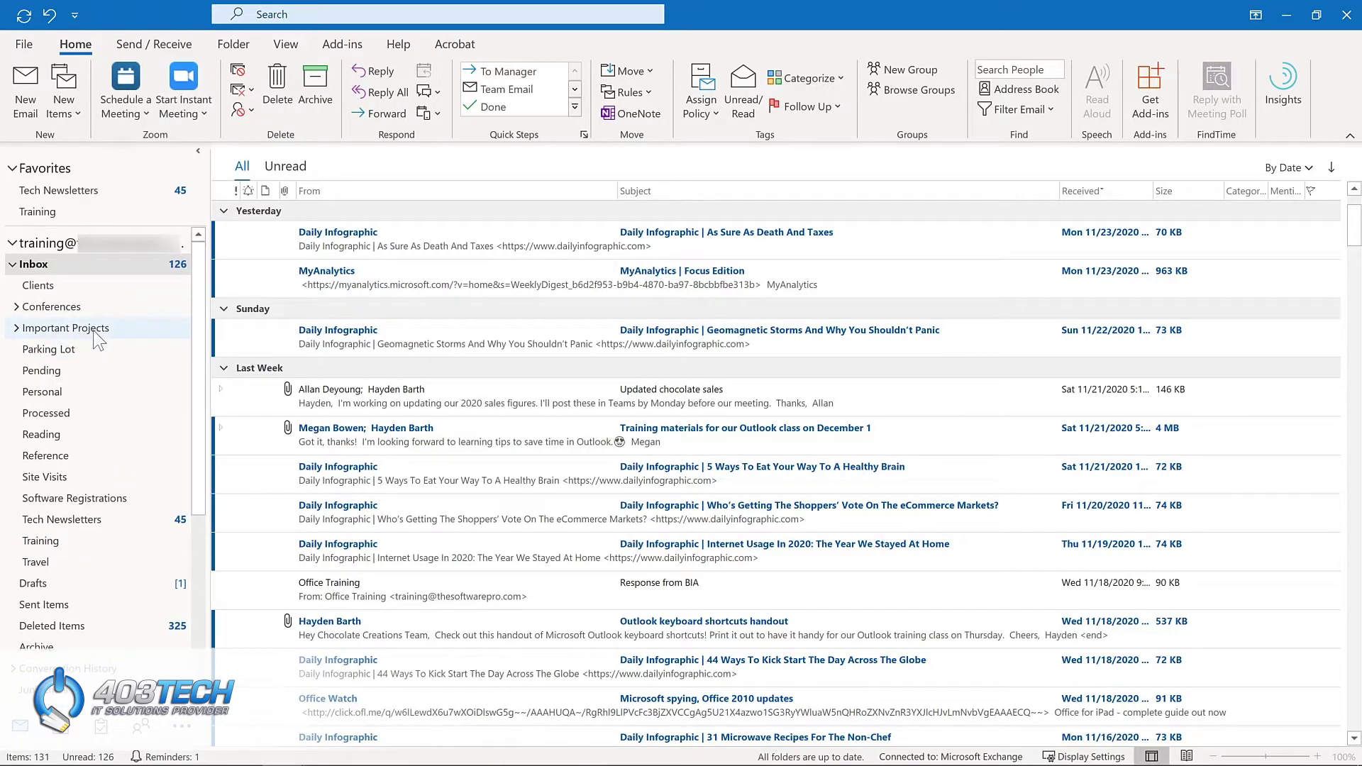
{"action": "left_click", "coordinate": [99, 330]}
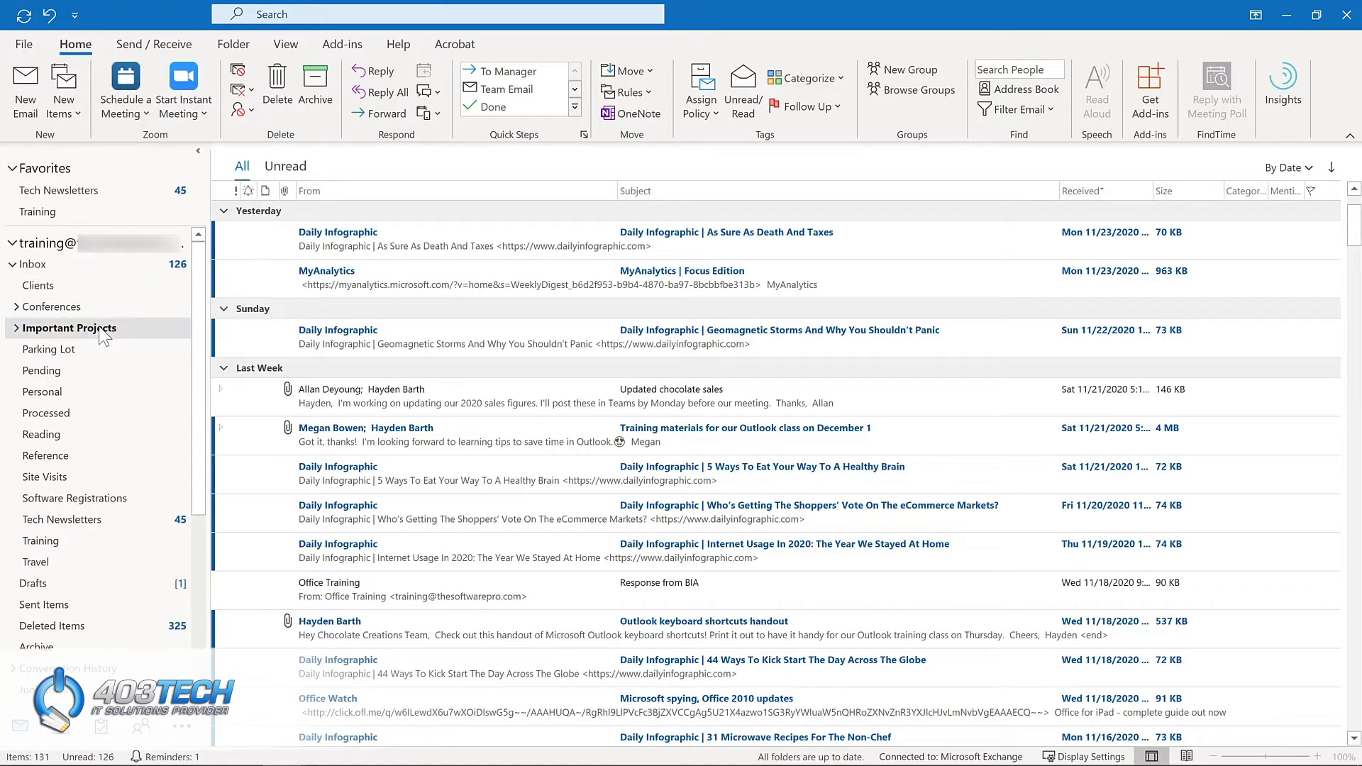
{"action": "left_click", "coordinate": [235, 47]}
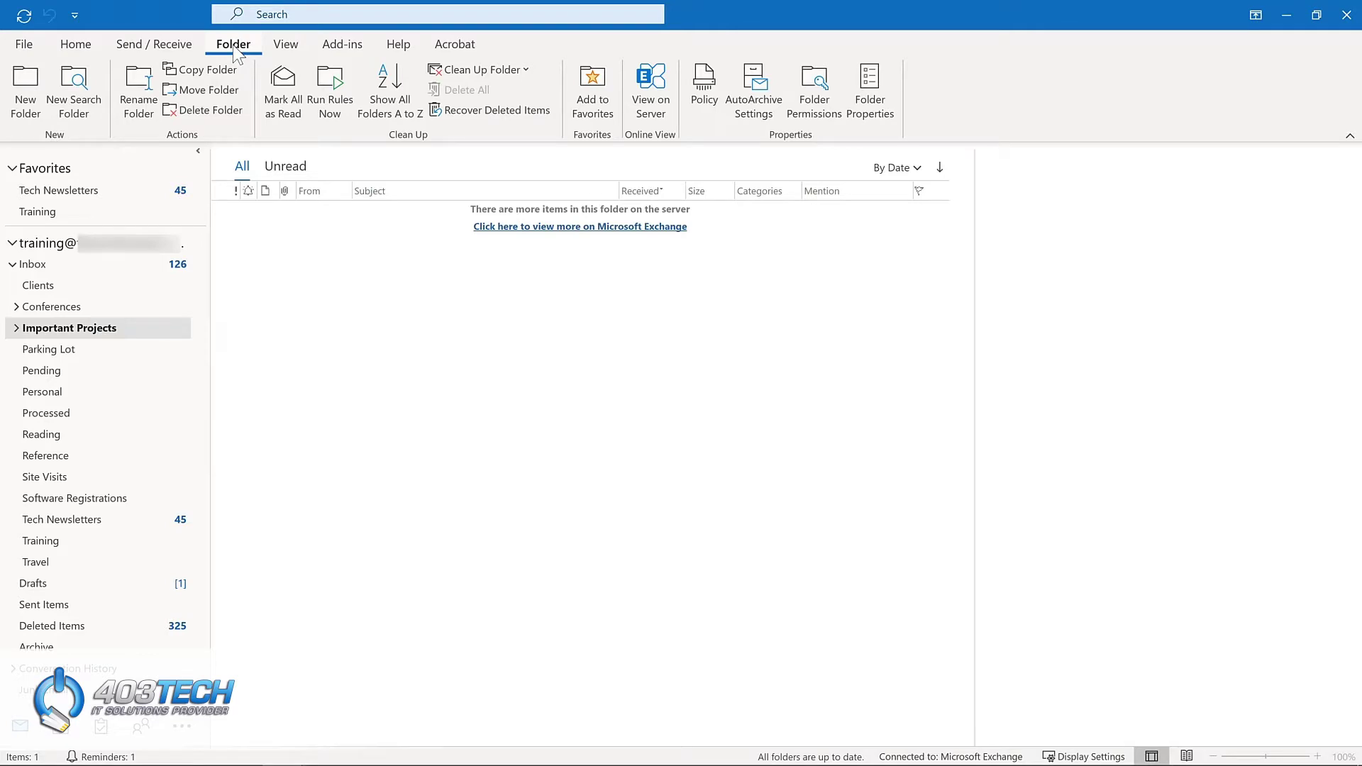
{"action": "left_click", "coordinate": [581, 95]}
Move Tech Newsletters to the end of the Favorites list and remove Important Projects from Favorites
{"action": "left_click", "coordinate": [55, 192]}
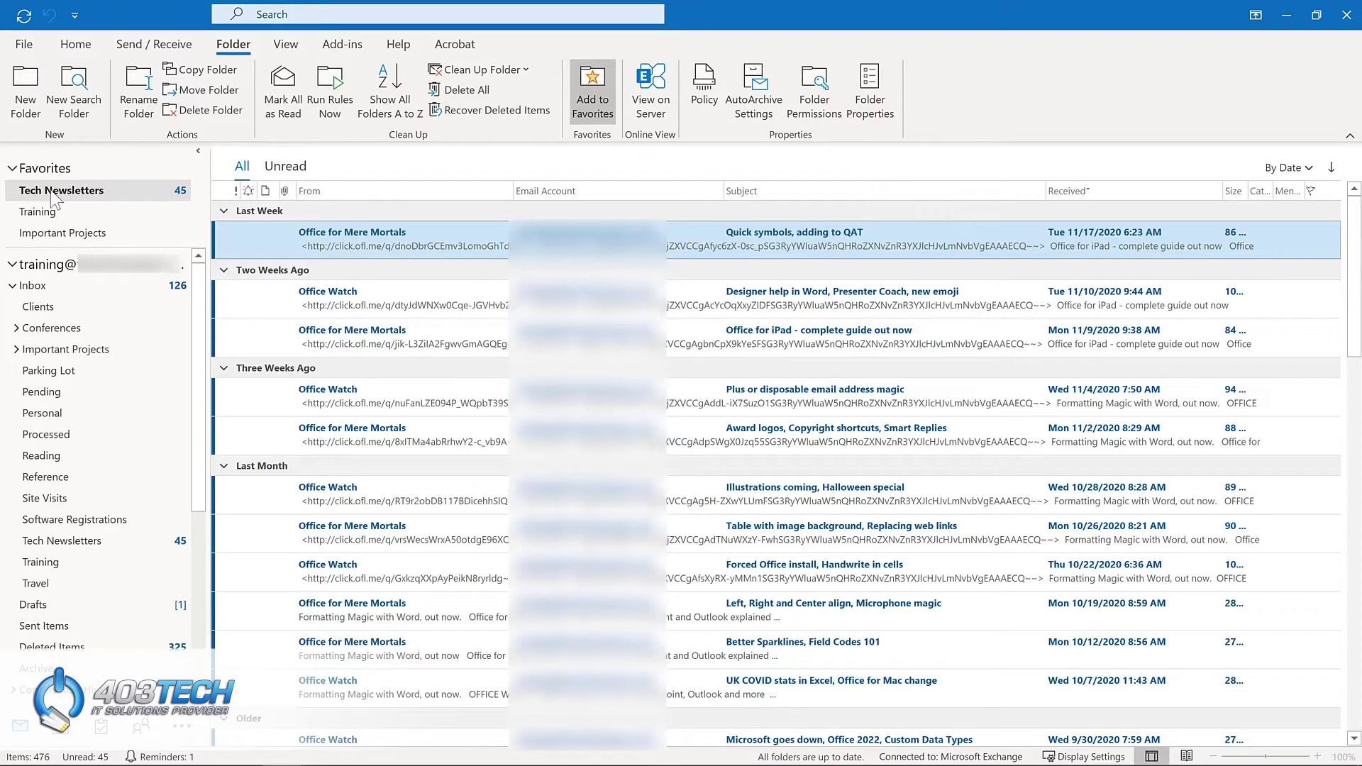
{"action": "left_click_drag", "start_coordinate": [52, 200], "coordinate": [54, 244]}
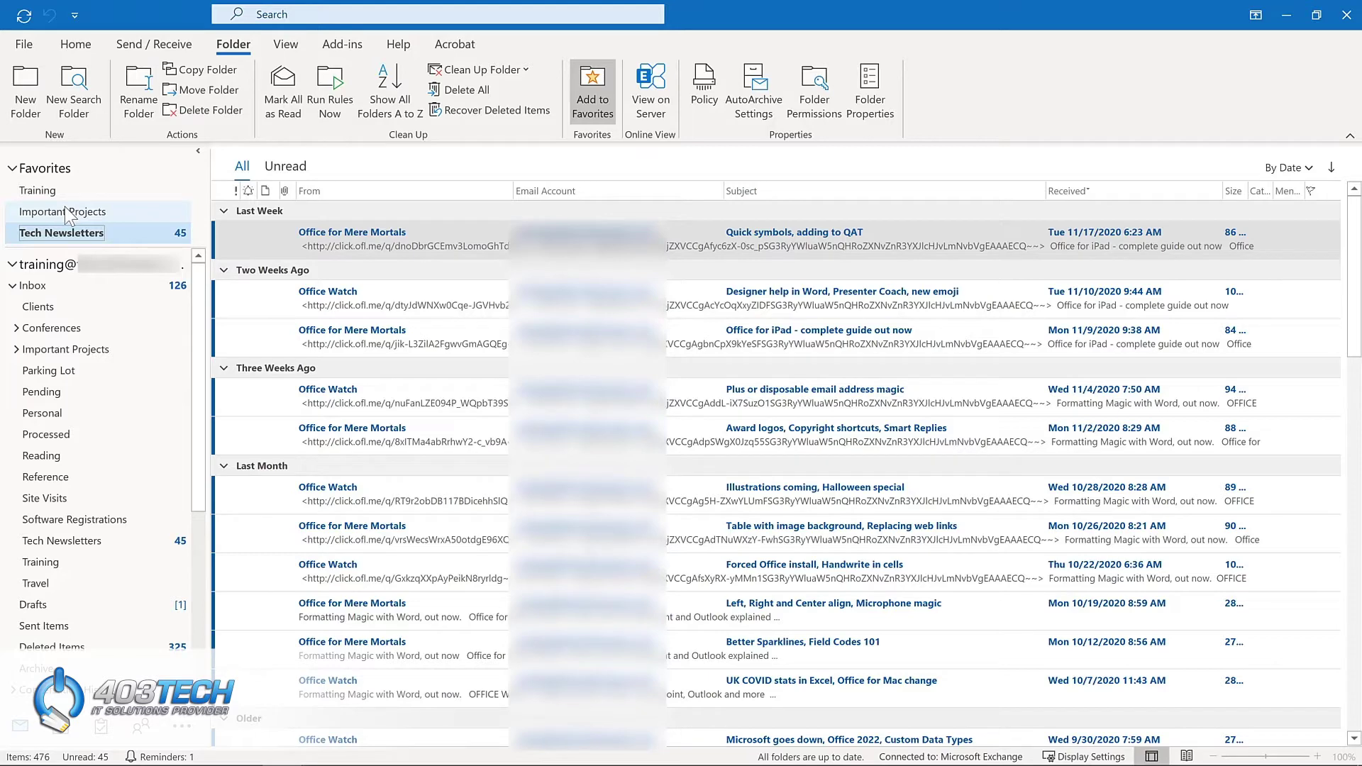
{"action": "right_click", "coordinate": [67, 213]}
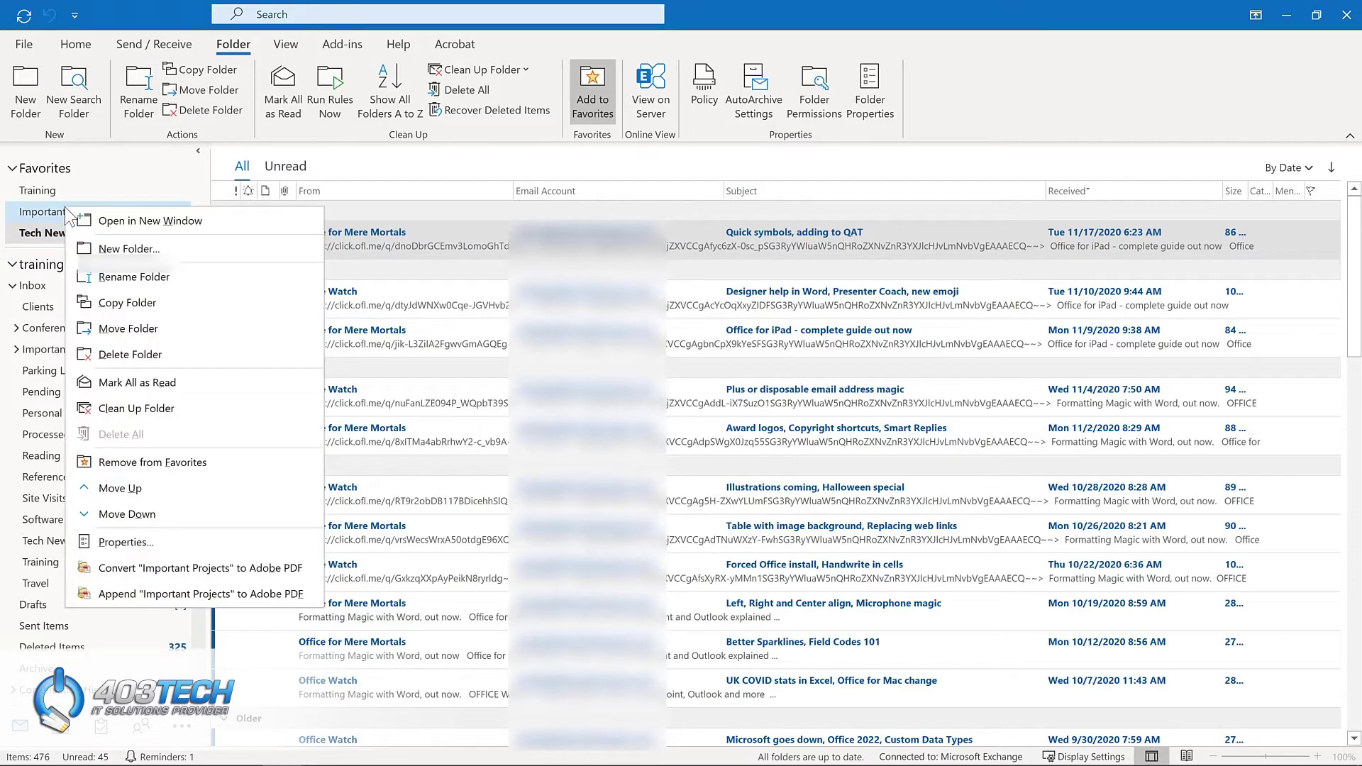
{"action": "left_click", "coordinate": [138, 459]}
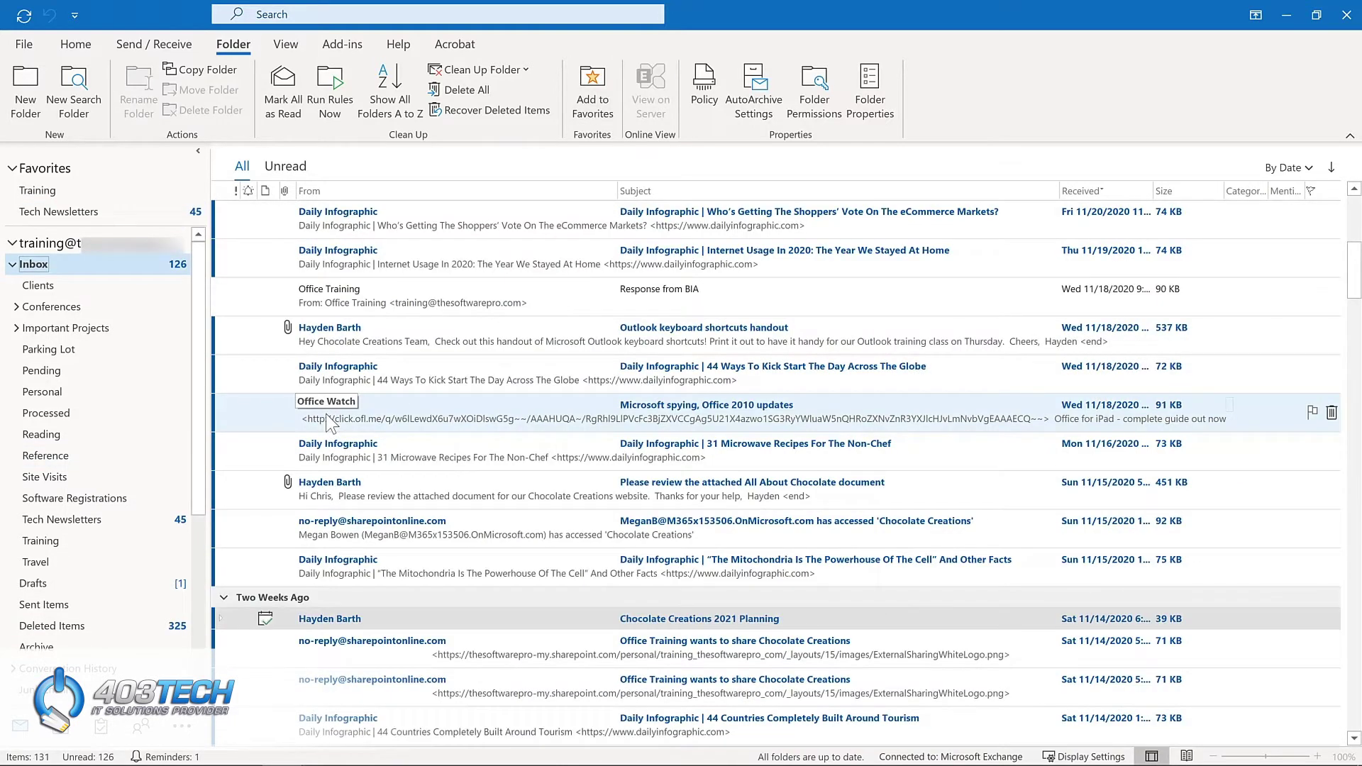
Move the Office Watch message "Microsoft spying, Office 2010 updates" from Inbox to the Tech Newsletters favorite folder
{"action": "left_click_drag", "start_coordinate": [328, 424], "coordinate": [111, 214]}
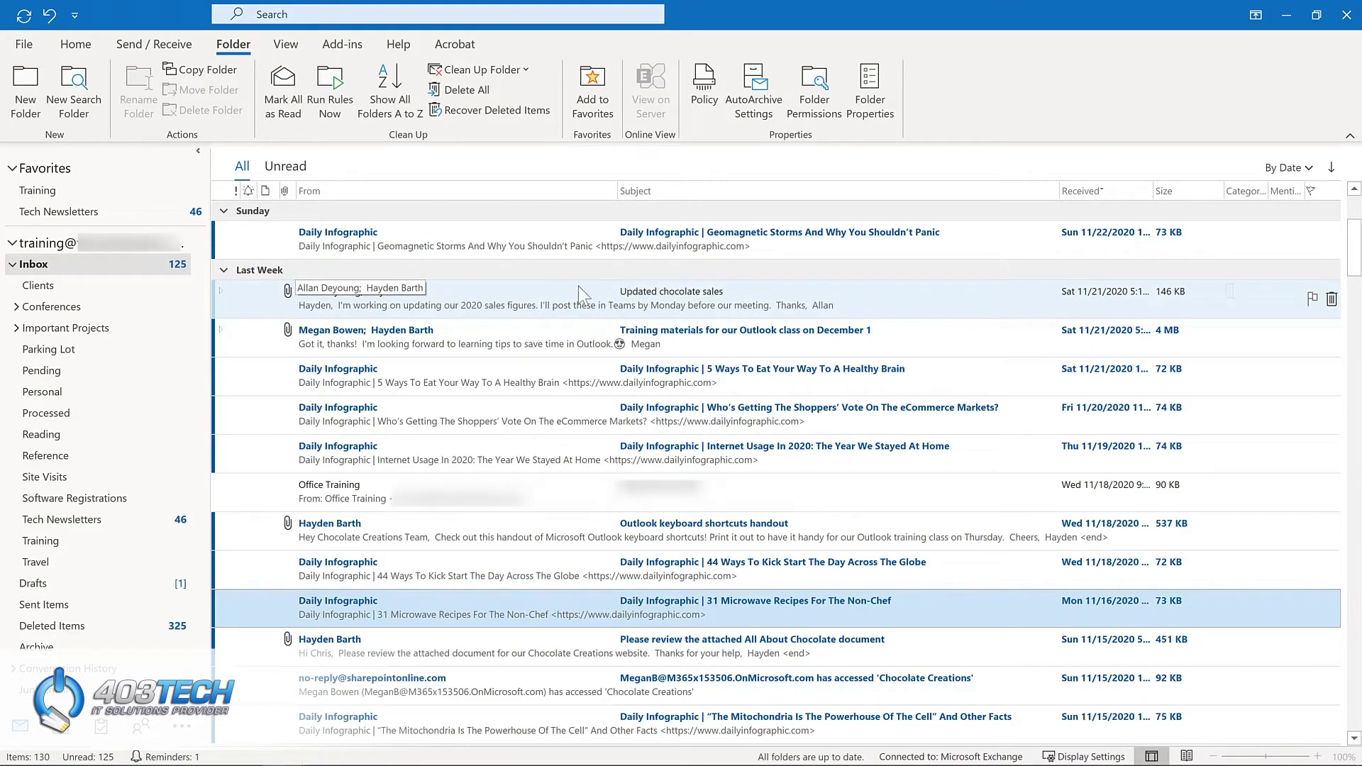
Flag the "Updated chocolate sales" message for follow-up with a reminder, setting the start date to Monday, November 30, 2020
{"action": "right_click", "coordinate": [1312, 301]}
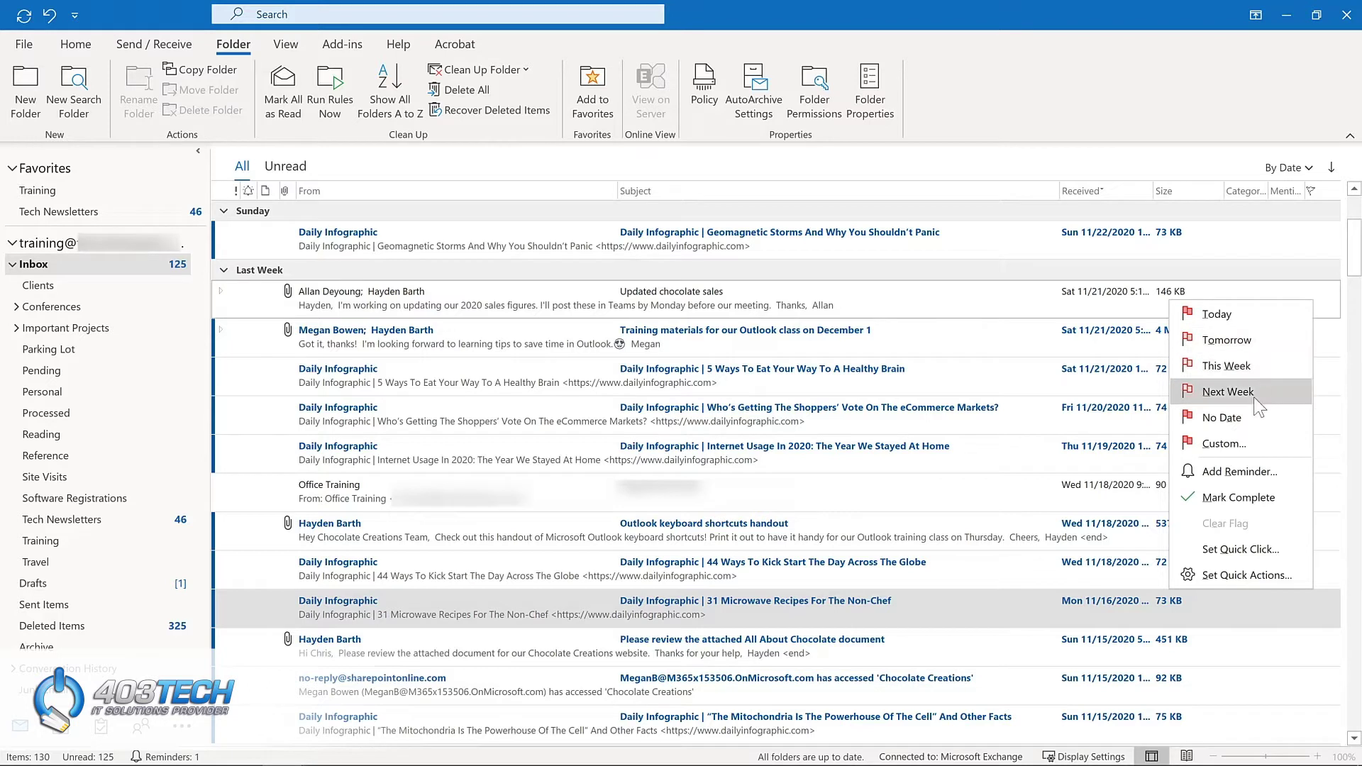
{"action": "left_click", "coordinate": [1239, 471]}
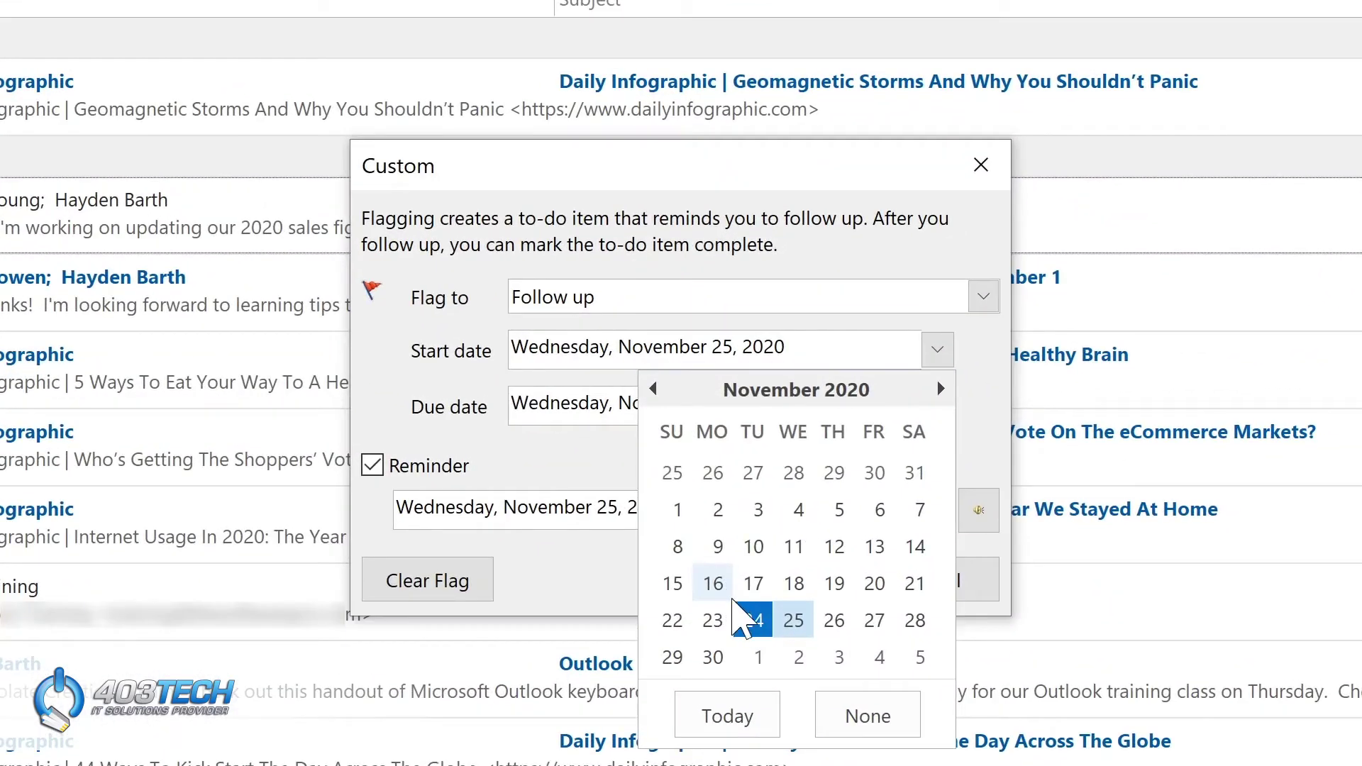
{"action": "left_click", "coordinate": [713, 657]}
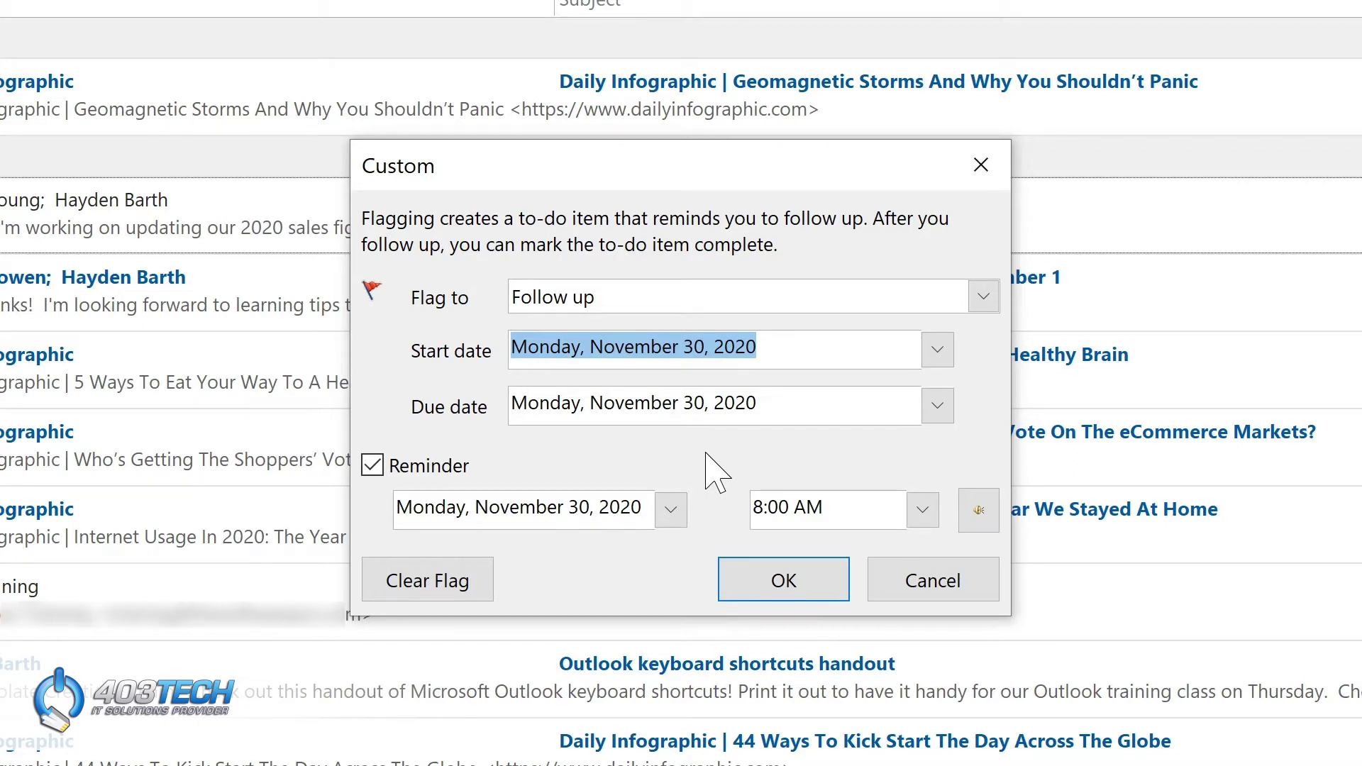
{"action": "left_click", "coordinate": [785, 578]}
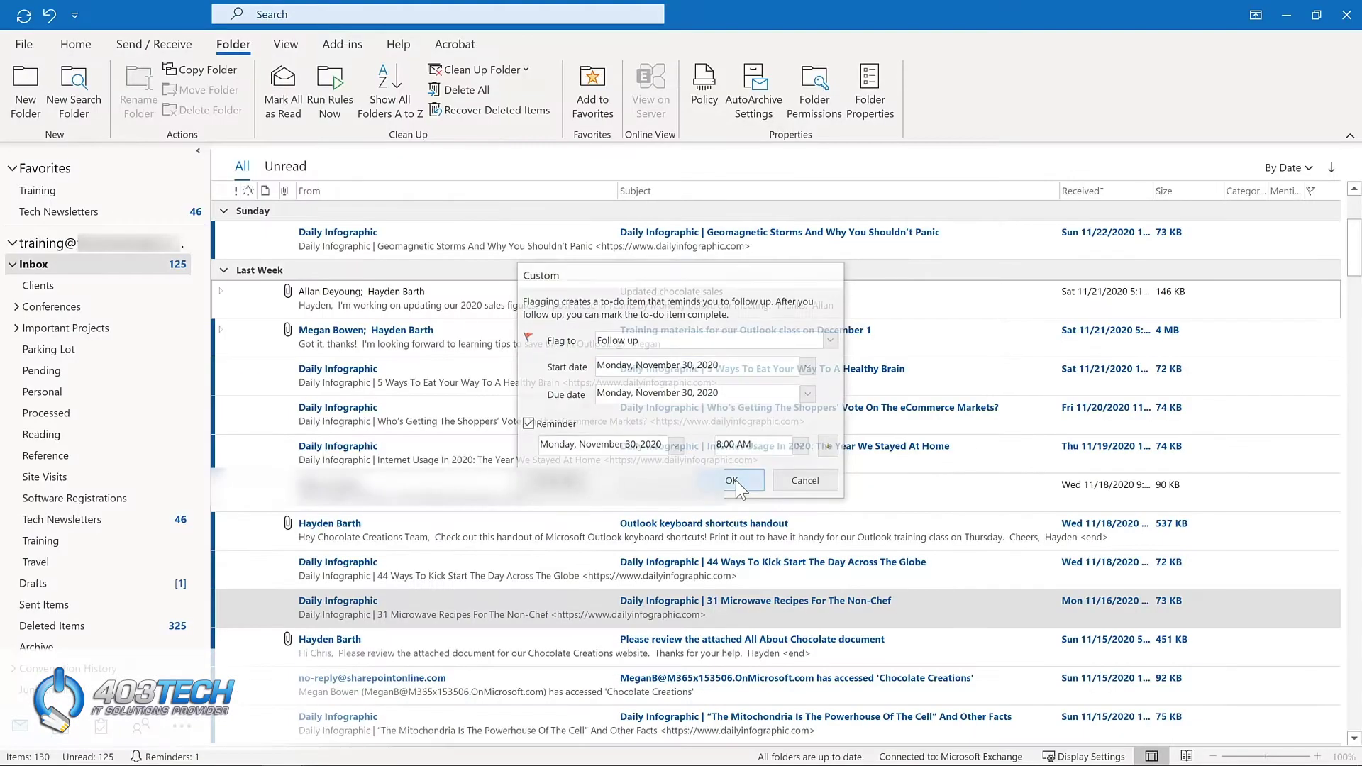
Open the "Updated chocolate sales" message, review its follow-up flag options, and close the message
{"action": "double_click", "coordinate": [462, 307]}
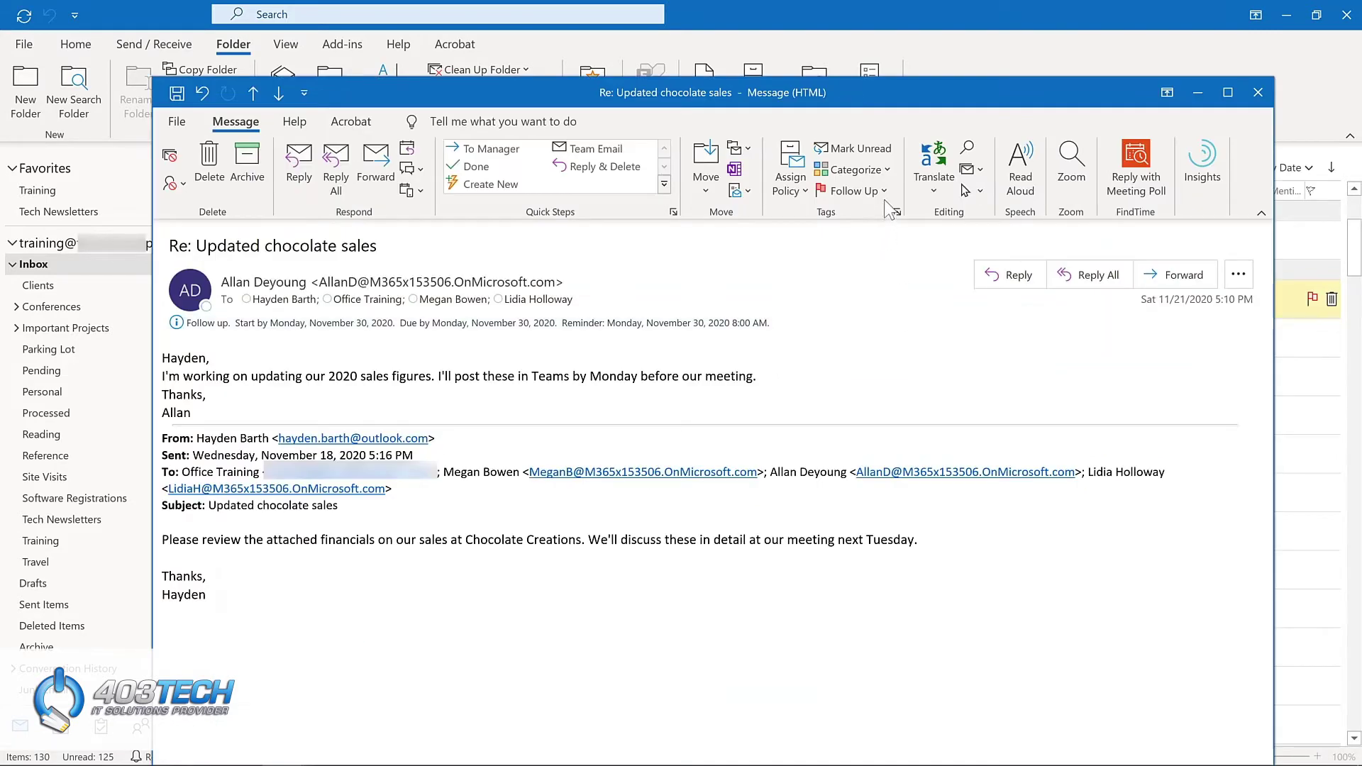
{"action": "left_click", "coordinate": [882, 191]}
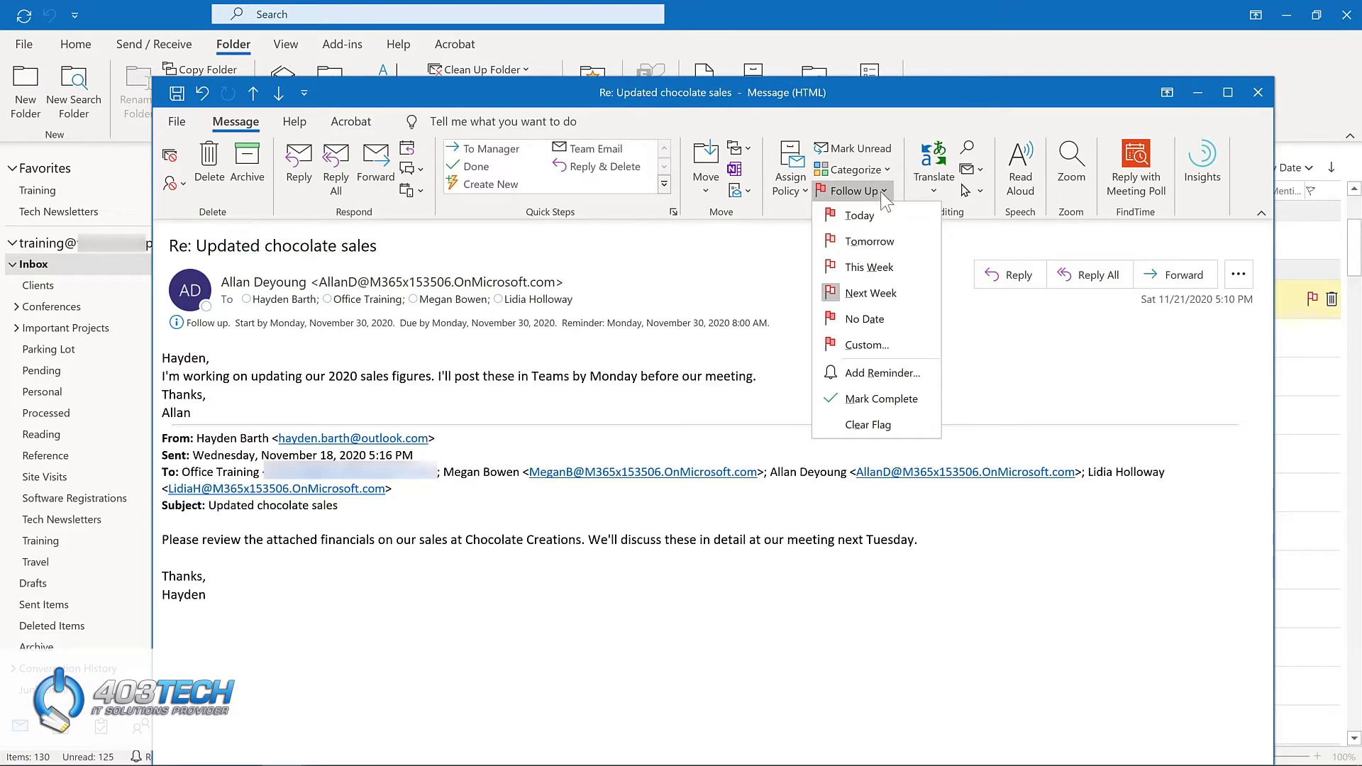
{"action": "left_click", "coordinate": [1259, 93]}
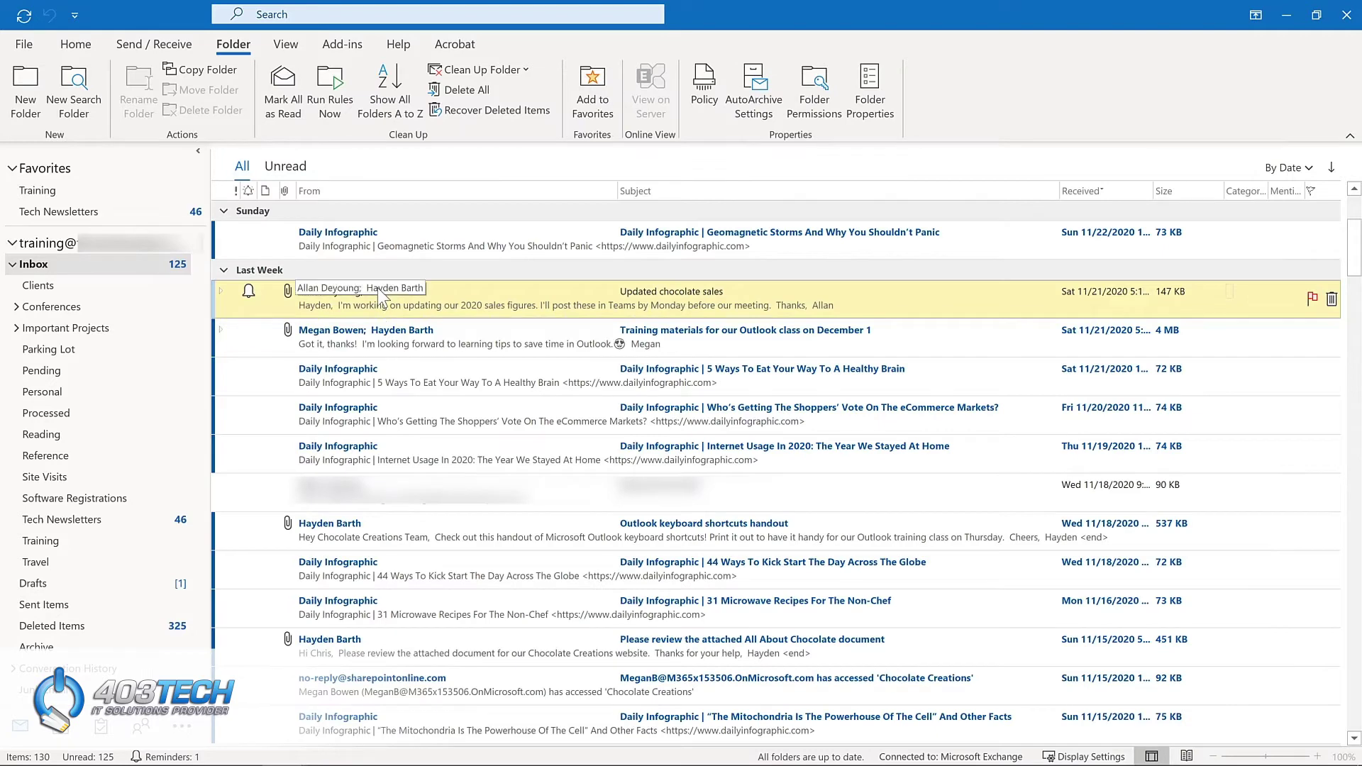
Create a task from the "Please review the attached All About Chocolate document" message with its text in the body, and save it
{"action": "scroll", "coordinate": [377, 288], "scroll_direction": "down", "scroll_amount": 3}
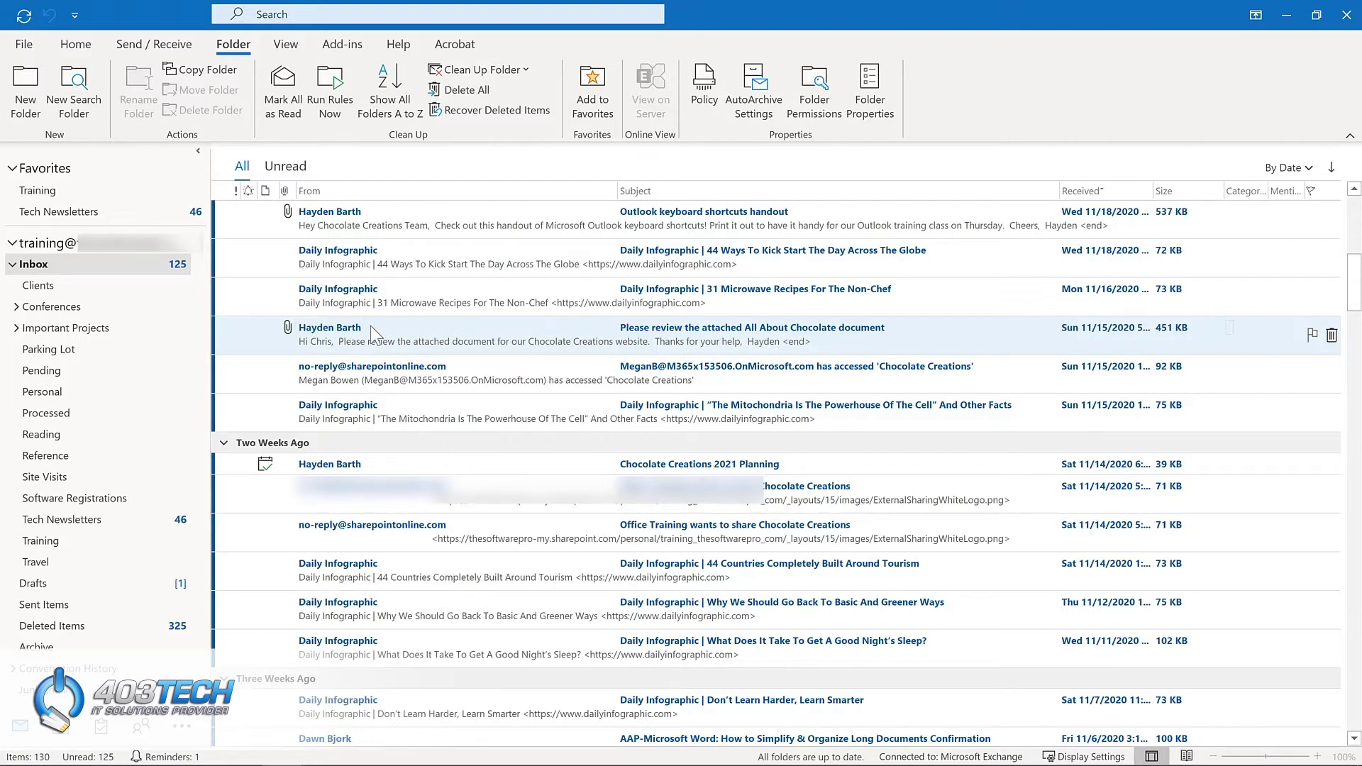
{"action": "left_click_drag", "start_coordinate": [370, 326], "coordinate": [100, 726]}
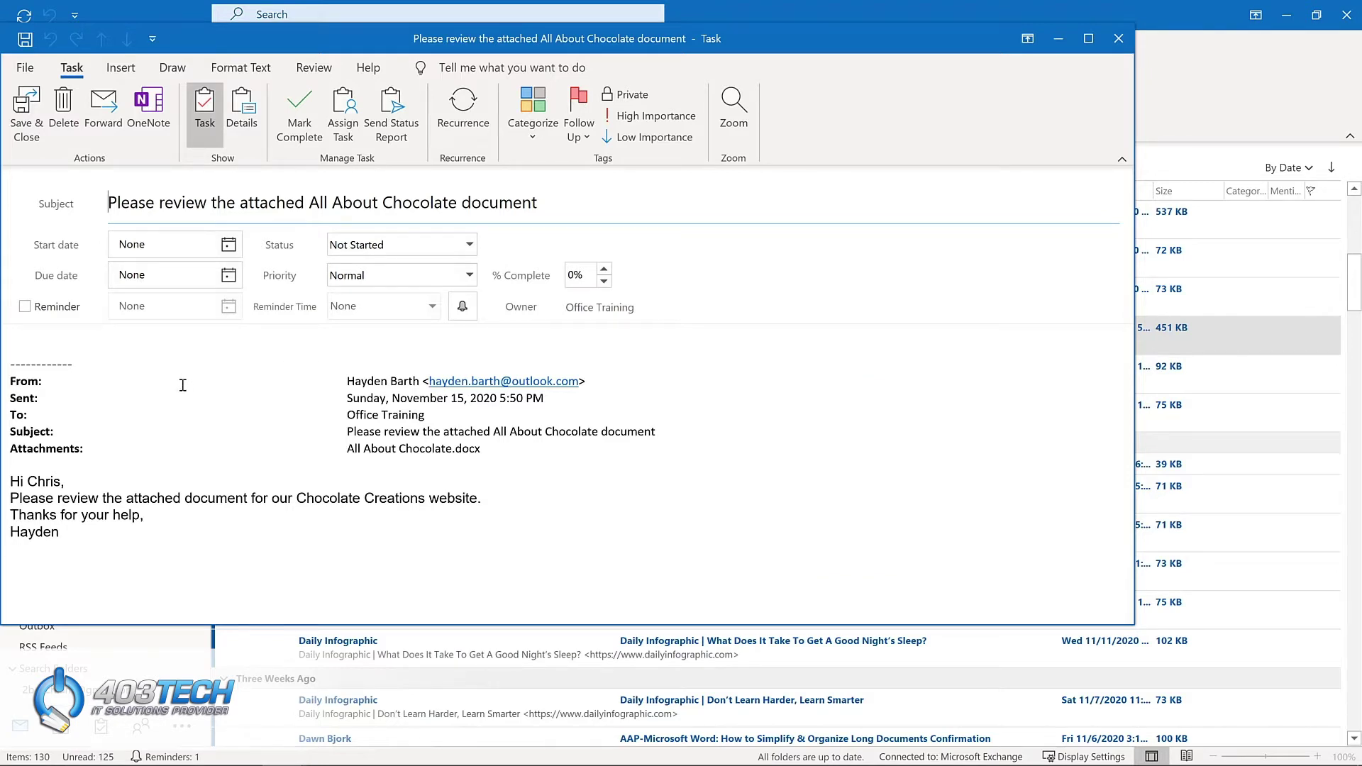
{"action": "key", "text": "alt+s"}
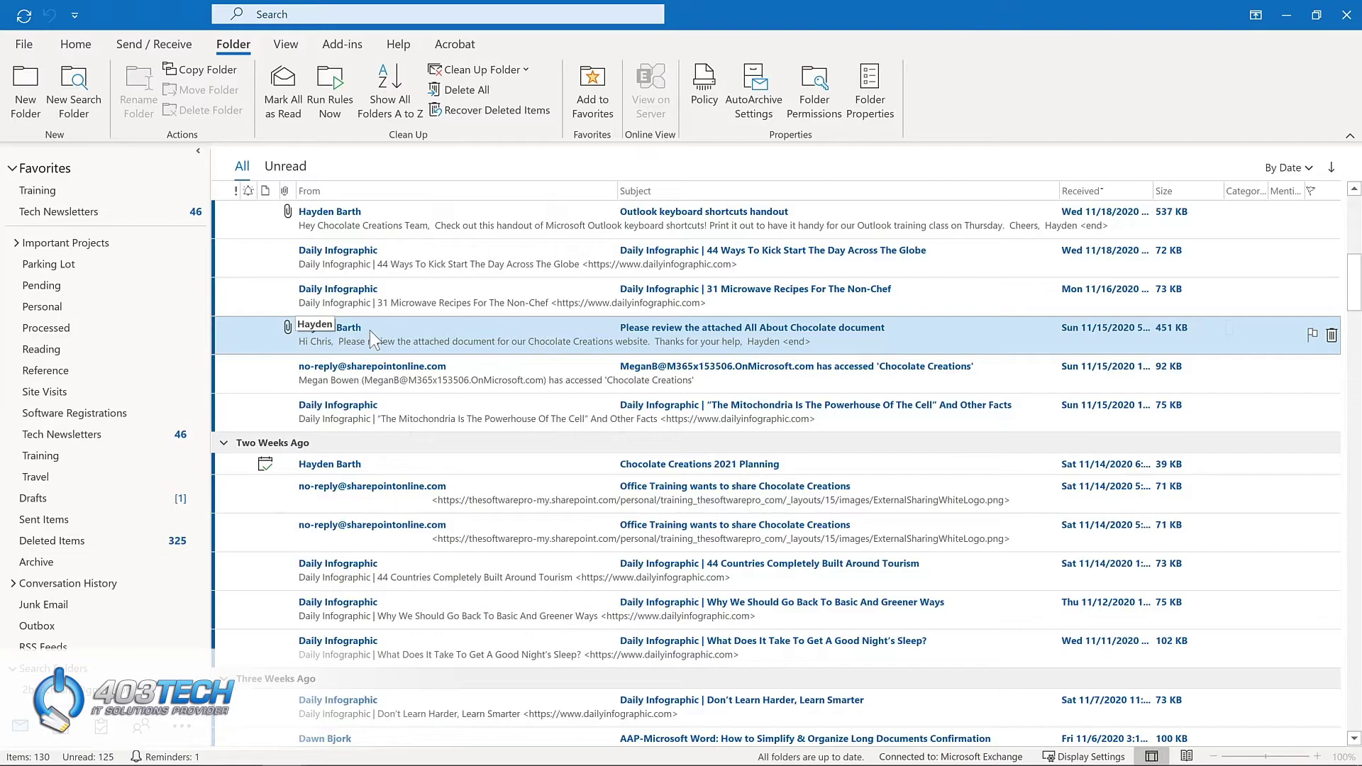
Copy the "Please review the attached All About Chocolate document" message as a task with attachment, dated Thursday, 12/3/2020, and turn on its reminder
{"action": "left_click_drag", "start_coordinate": [369, 330], "coordinate": [100, 727]}
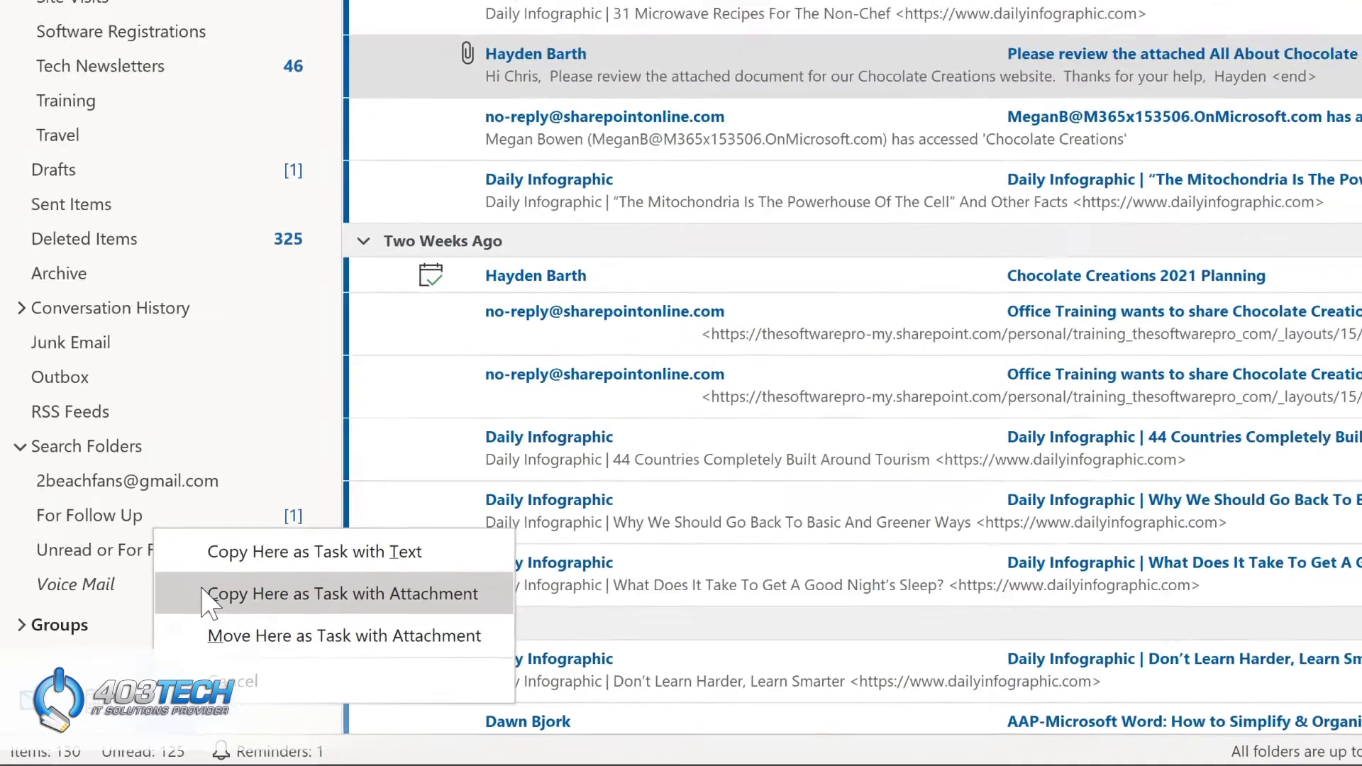
{"action": "left_click", "coordinate": [252, 564]}
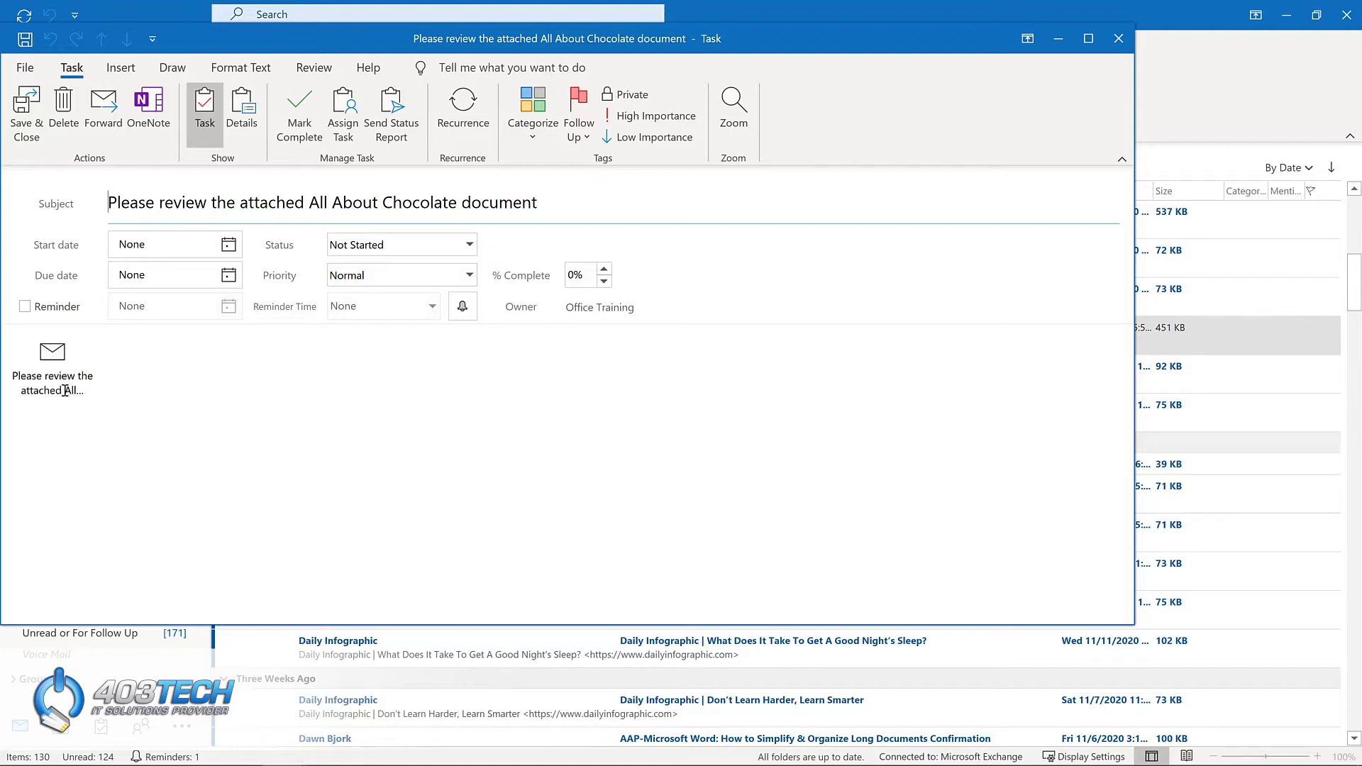
{"action": "left_click", "coordinate": [265, 220]}
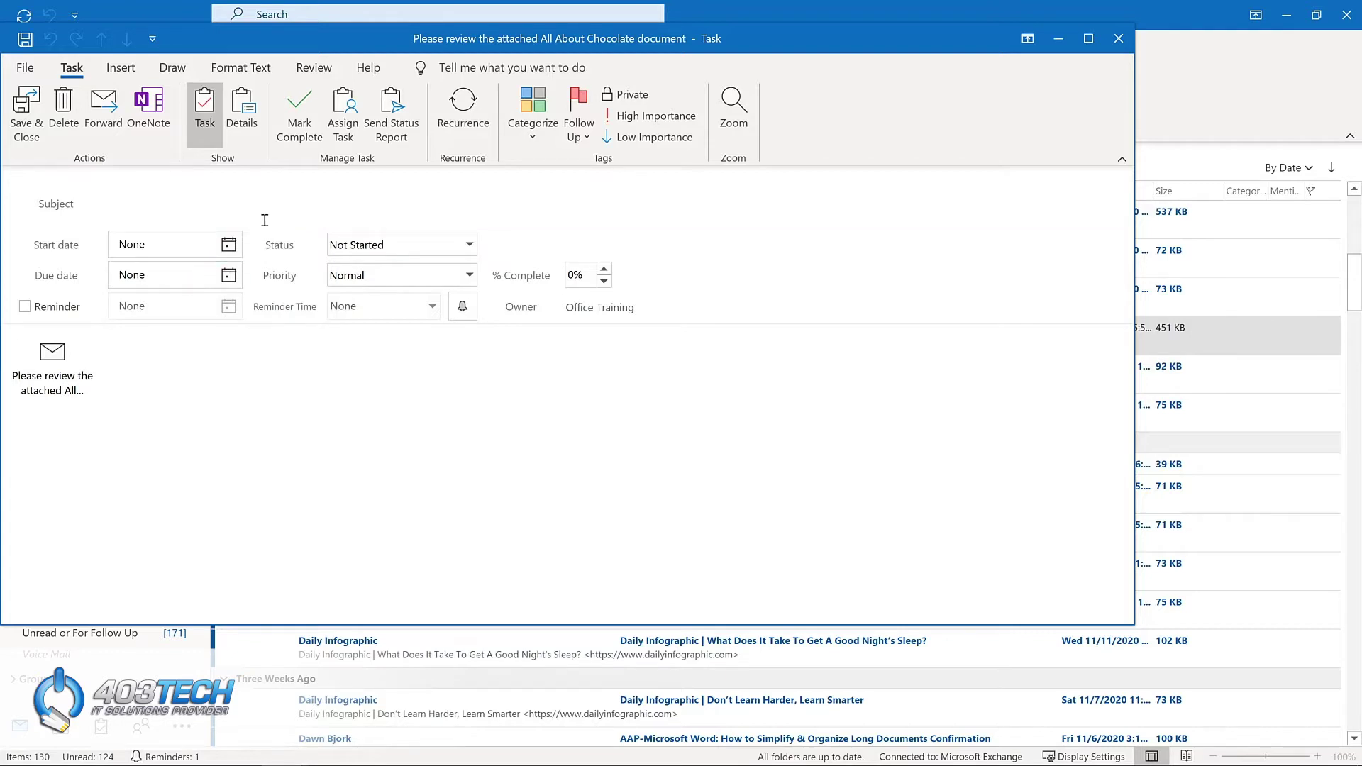
{"action": "left_click", "coordinate": [229, 245]}
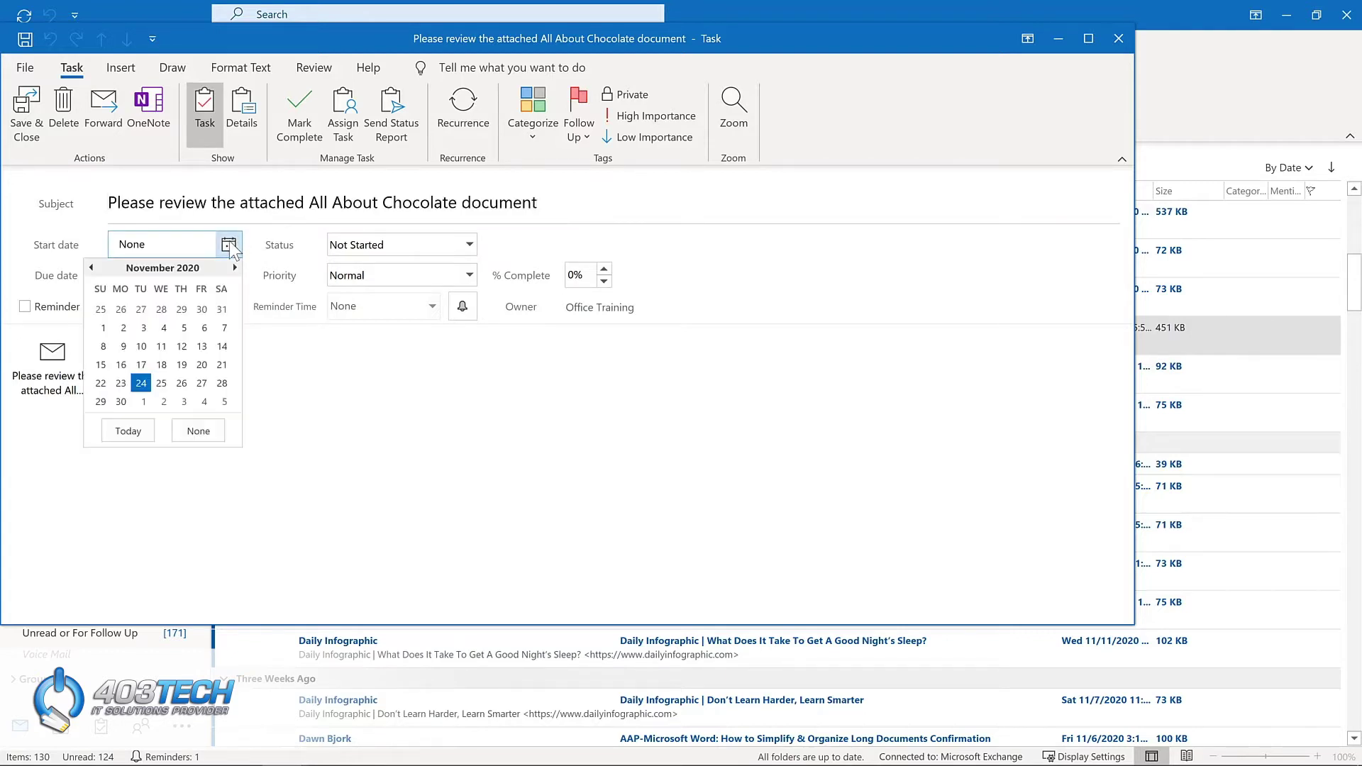
{"action": "left_click", "coordinate": [186, 399]}
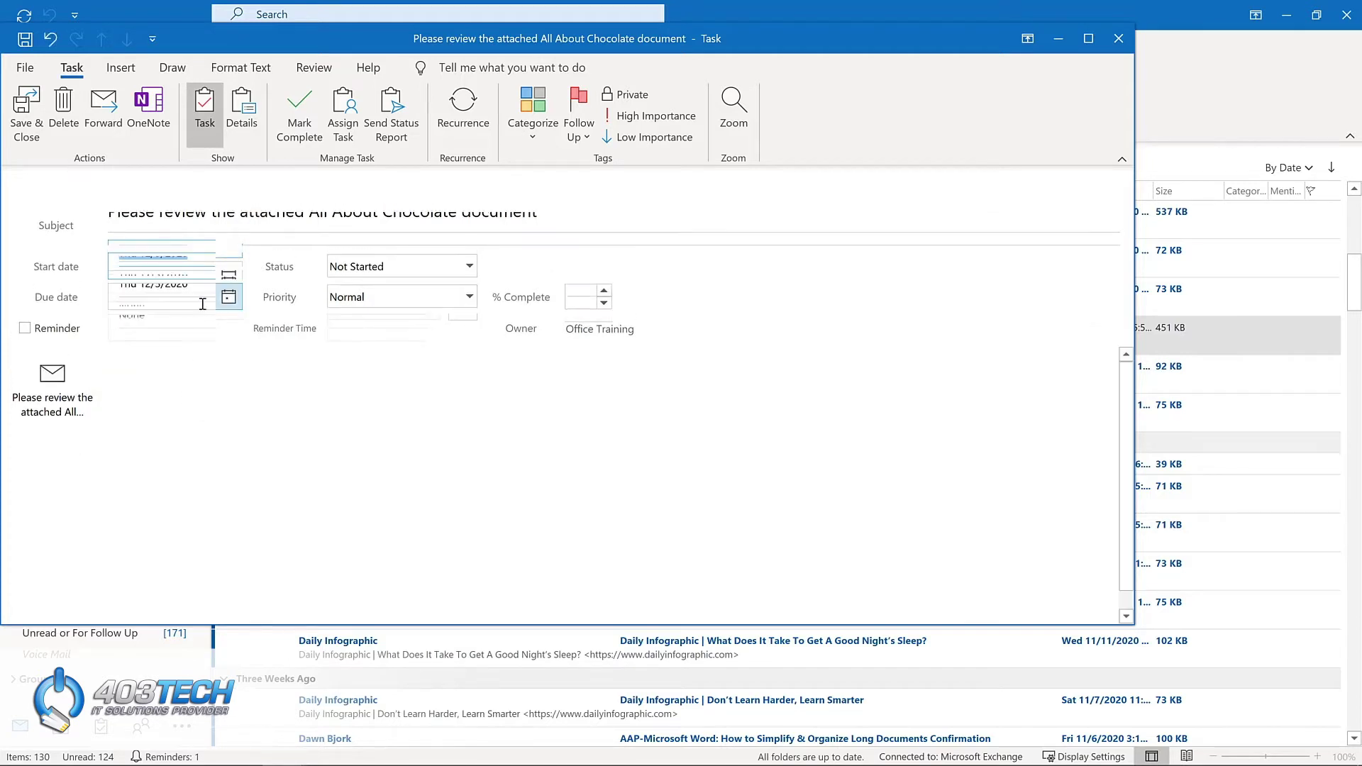
{"action": "left_click", "coordinate": [25, 328]}
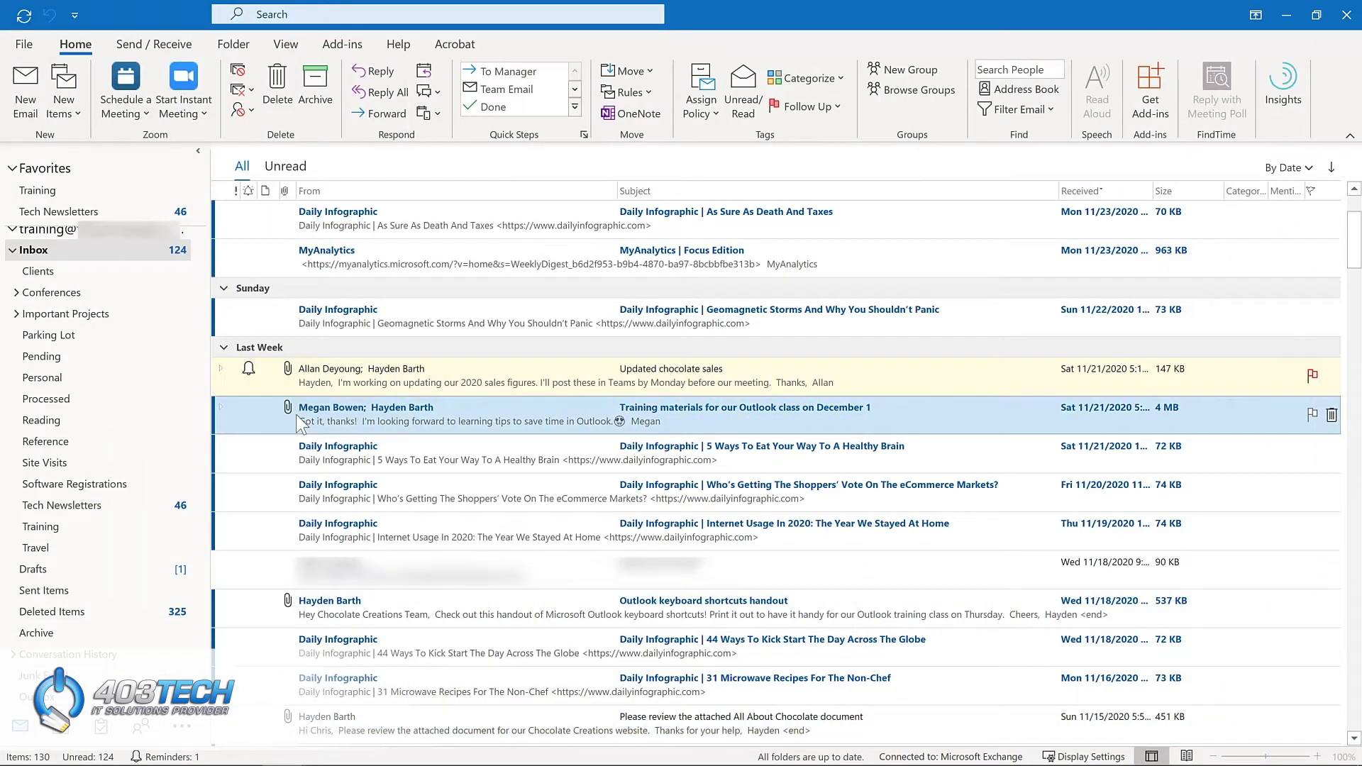
Turn the Outlook class training materials message into a meeting titled "Review materials for Outlook training" for 11/30/2020, 11:00 AM to 12:00 PM, location Virtual, and send it
{"action": "left_click_drag", "start_coordinate": [283, 419], "coordinate": [101, 726]}
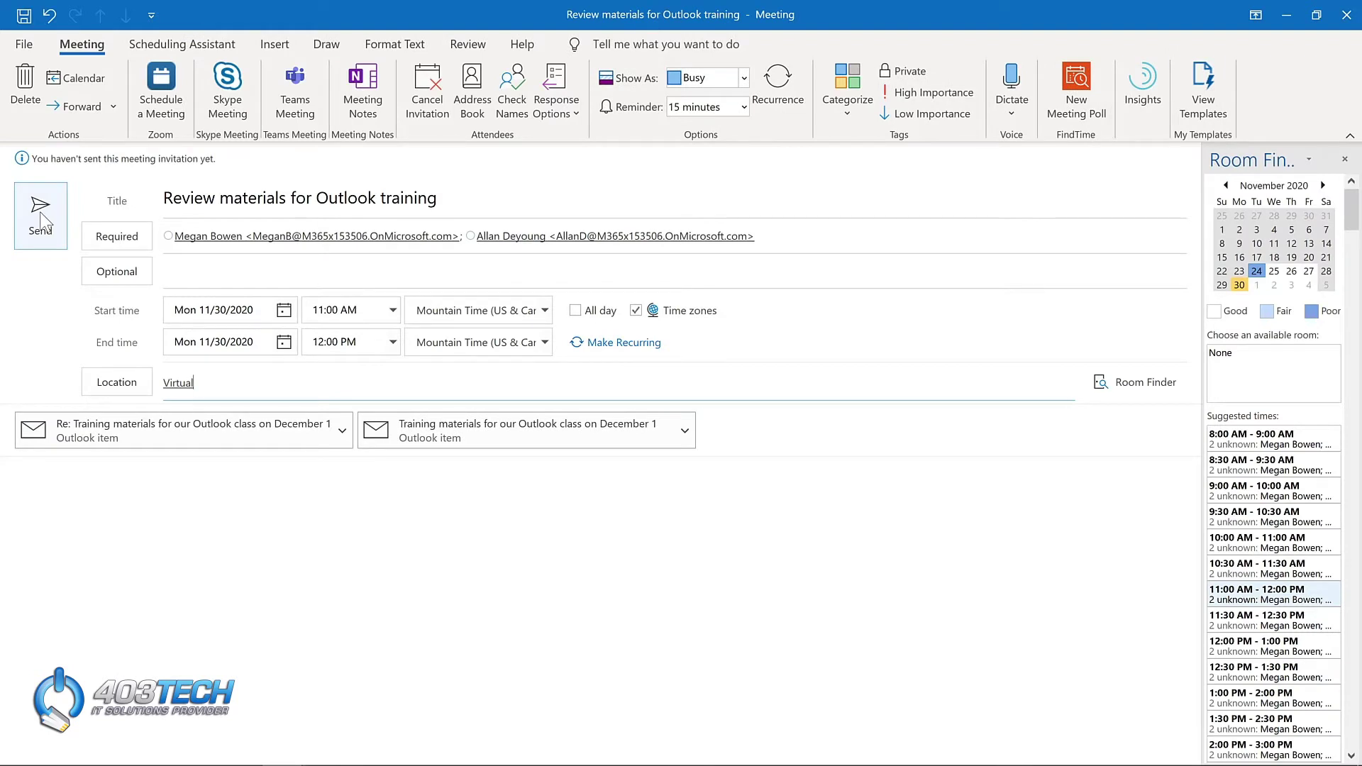
{"action": "left_click", "coordinate": [40, 217]}
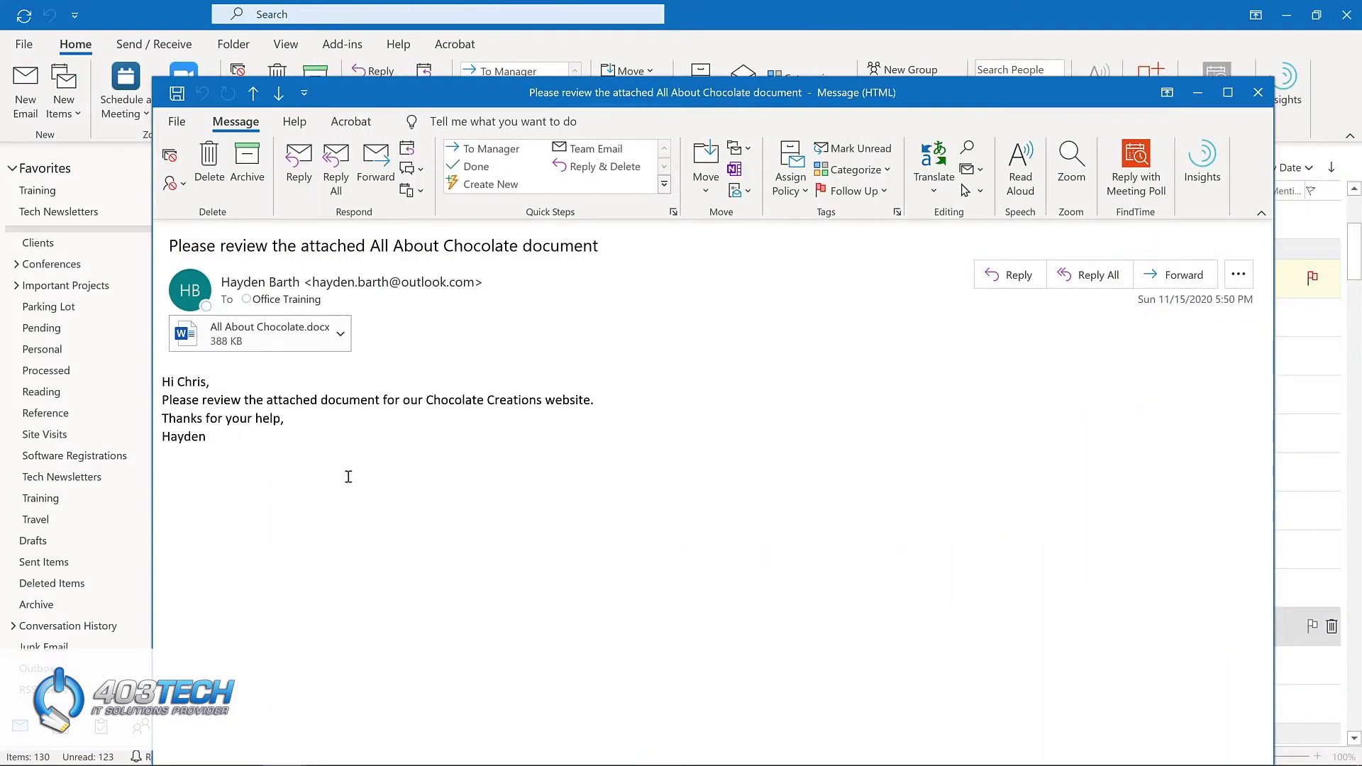
Check the Show Read Aloud setting in the Ease of Access options and accept the options
{"action": "left_click", "coordinate": [176, 121]}
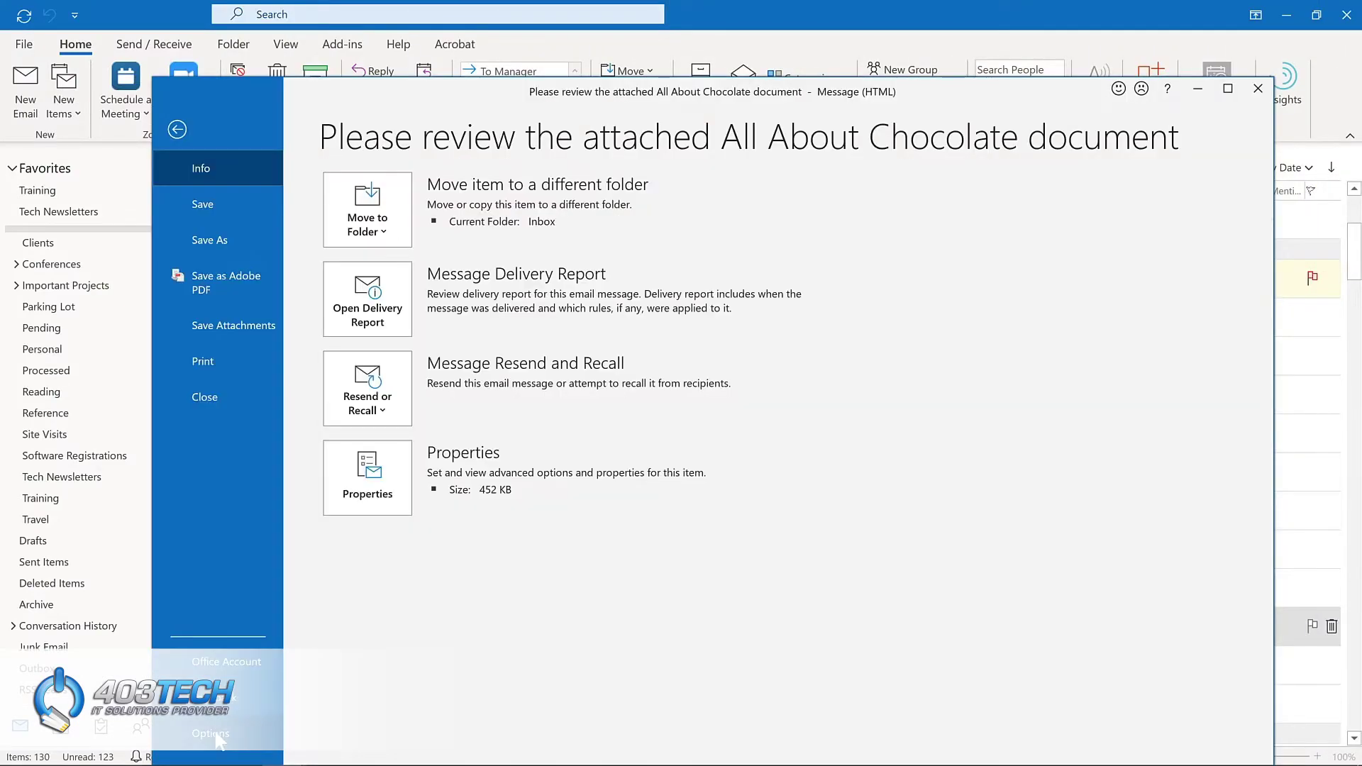
{"action": "left_click", "coordinate": [213, 736]}
{"action": "left_click", "coordinate": [415, 359]}
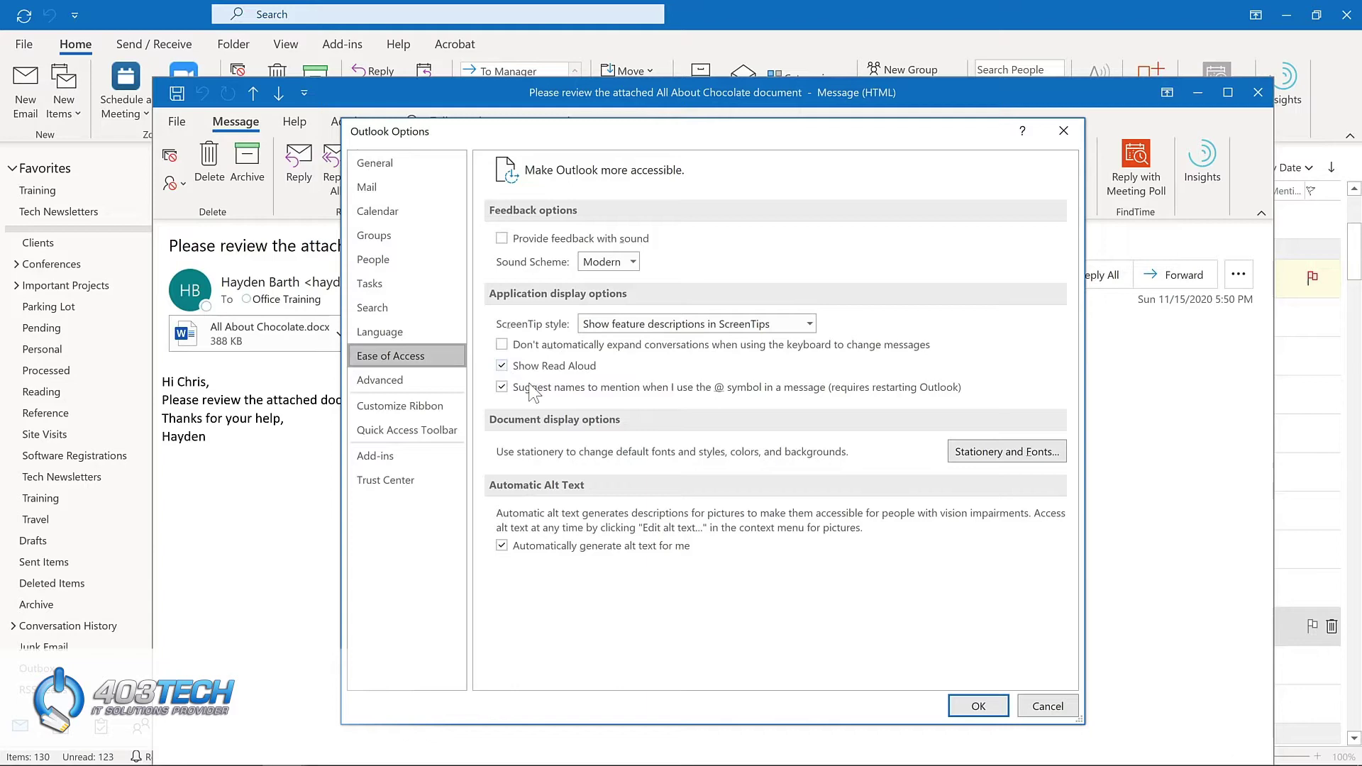
{"action": "key", "text": "Return"}
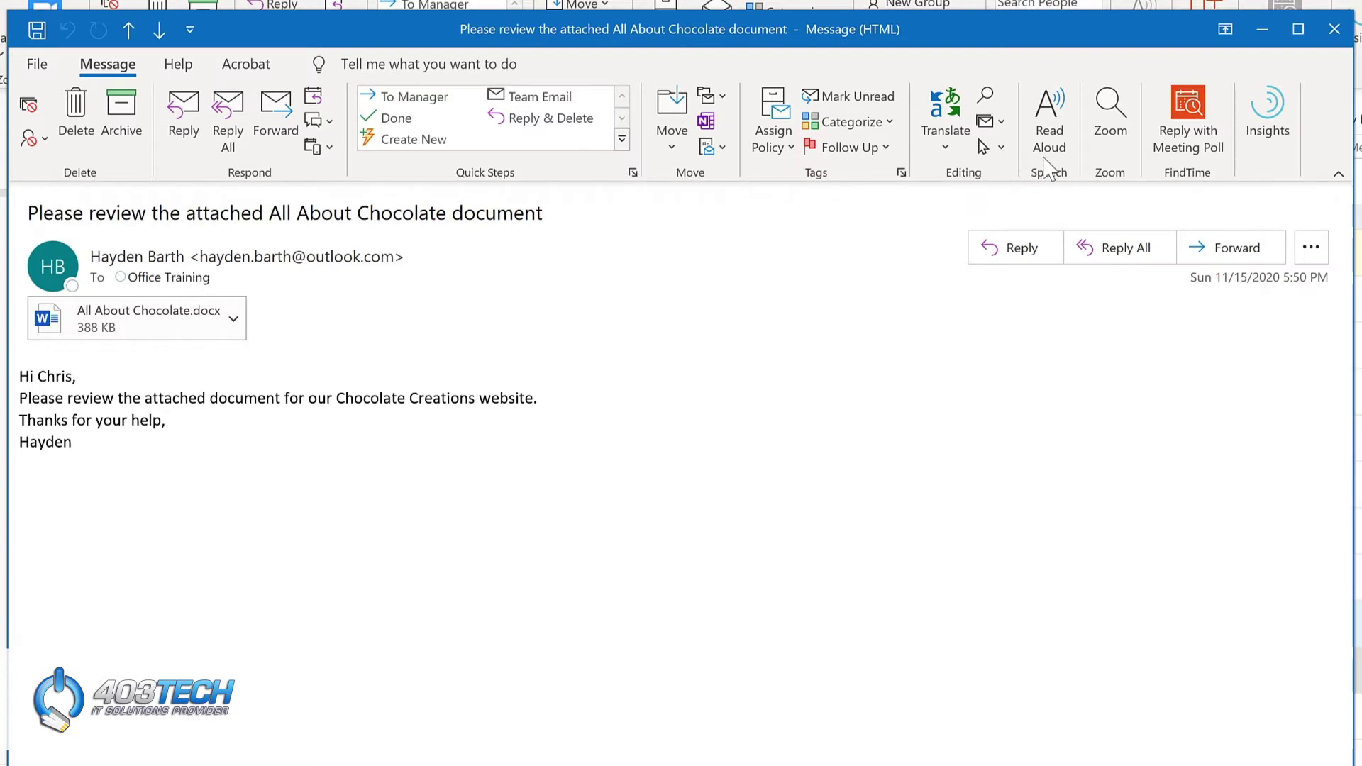
Have the open message read aloud, pause it, restart from the word "document" in the second line, and pause again
{"action": "left_click", "coordinate": [1049, 121]}
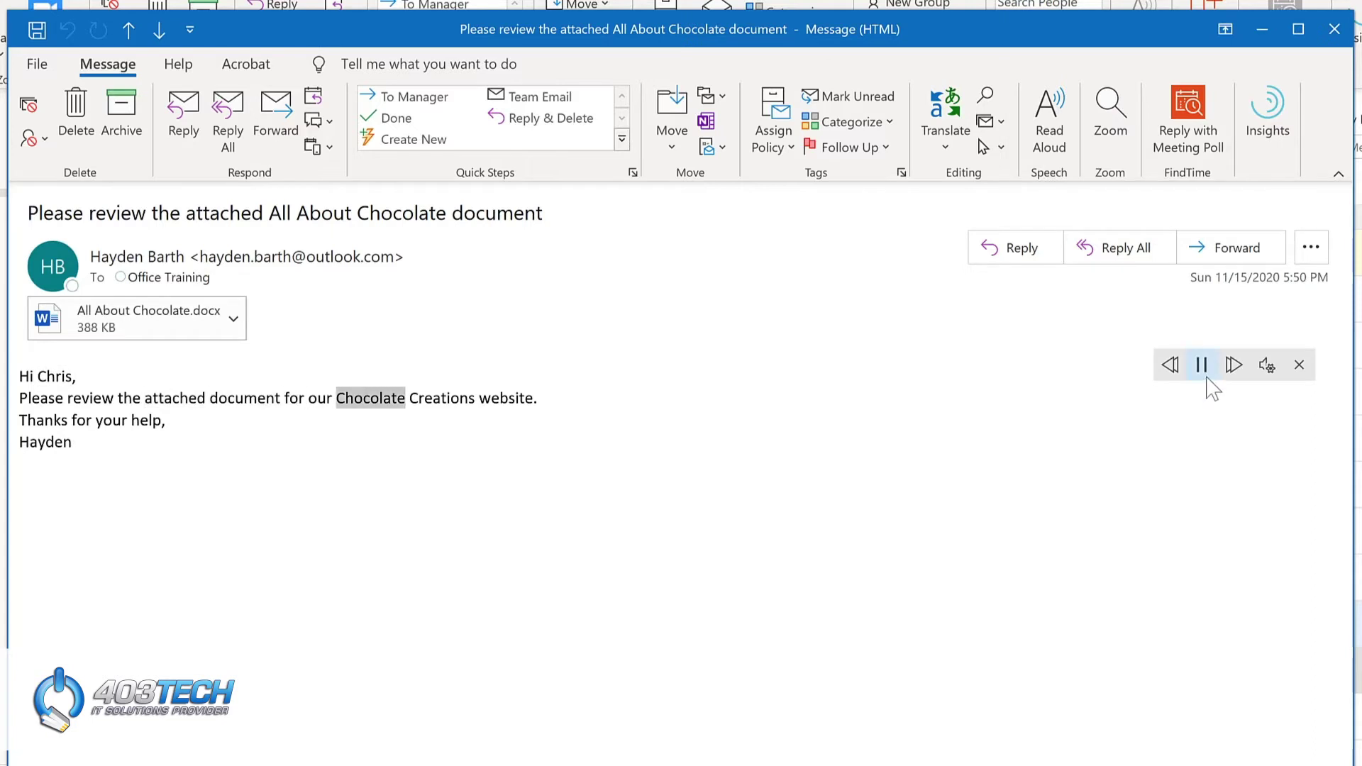
{"action": "left_click", "coordinate": [1203, 367]}
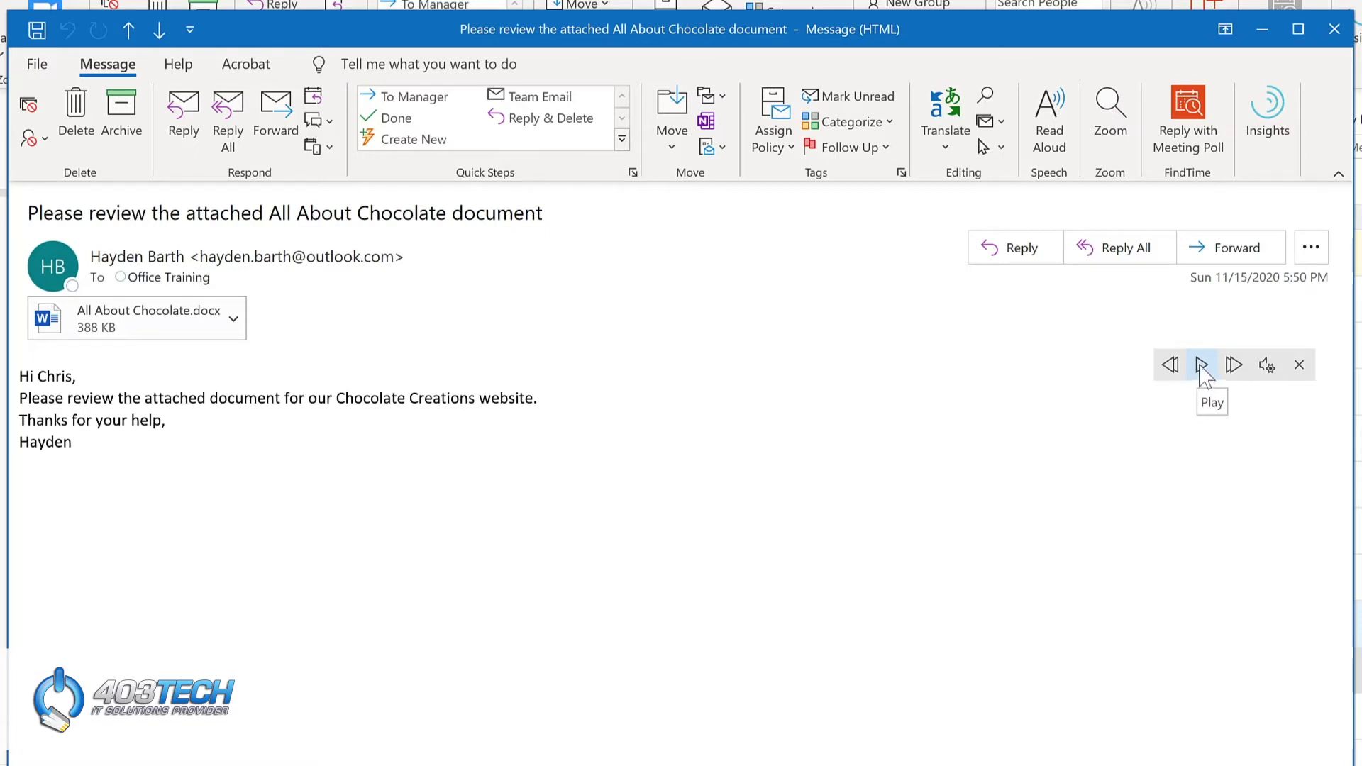
{"action": "left_click", "coordinate": [239, 397]}
{"action": "left_click", "coordinate": [1202, 365]}
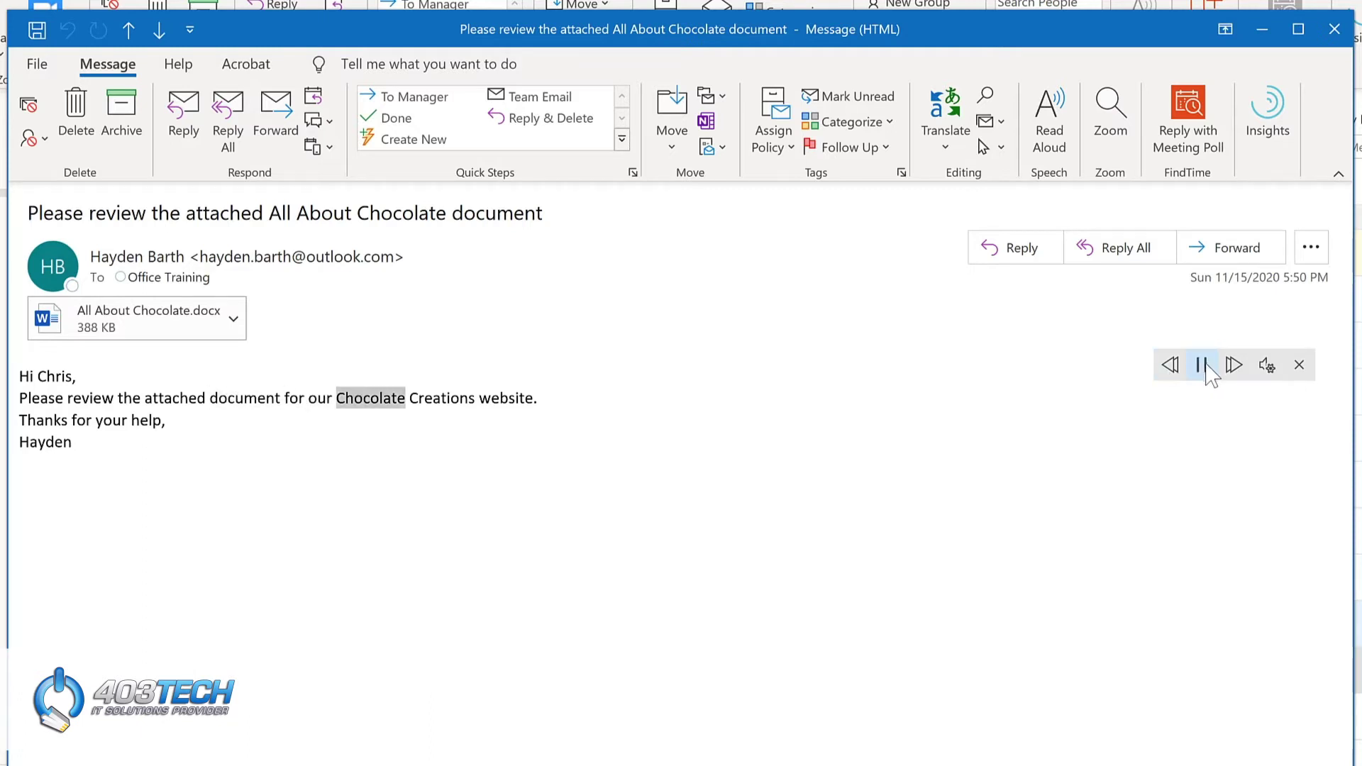
{"action": "left_click", "coordinate": [1206, 366]}
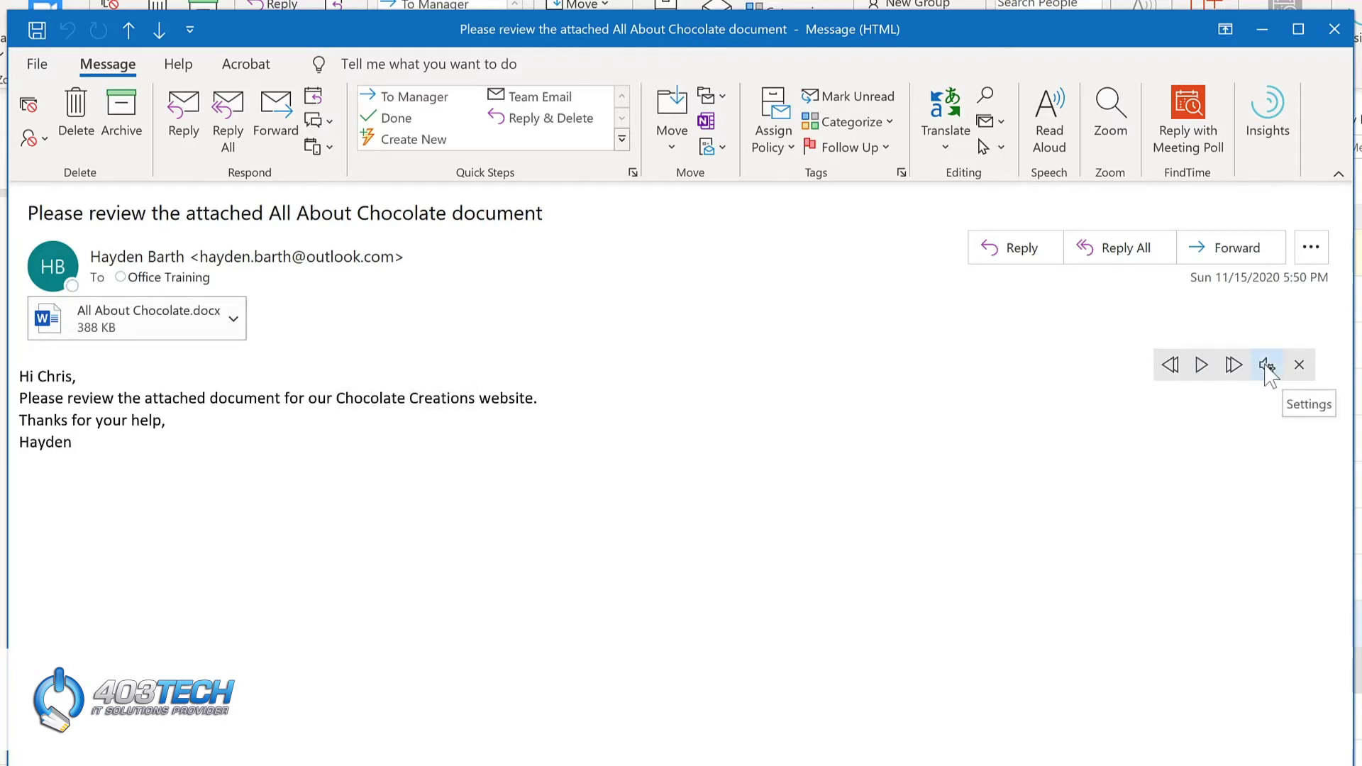
Raise the Read Aloud reading speed slightly, choose the Microsoft Mark voice, and resume the reading
{"action": "left_click", "coordinate": [1267, 366]}
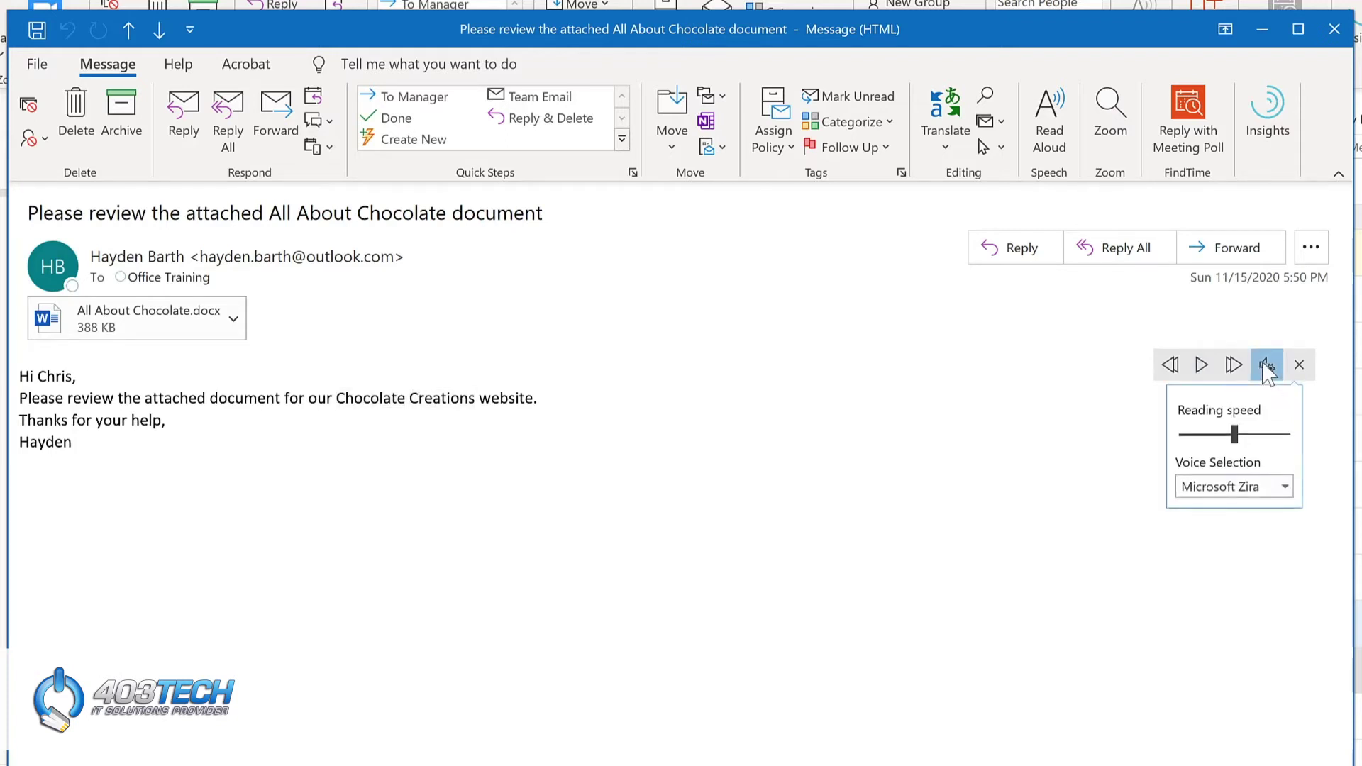
{"action": "left_click_drag", "start_coordinate": [1237, 437], "coordinate": [1249, 437]}
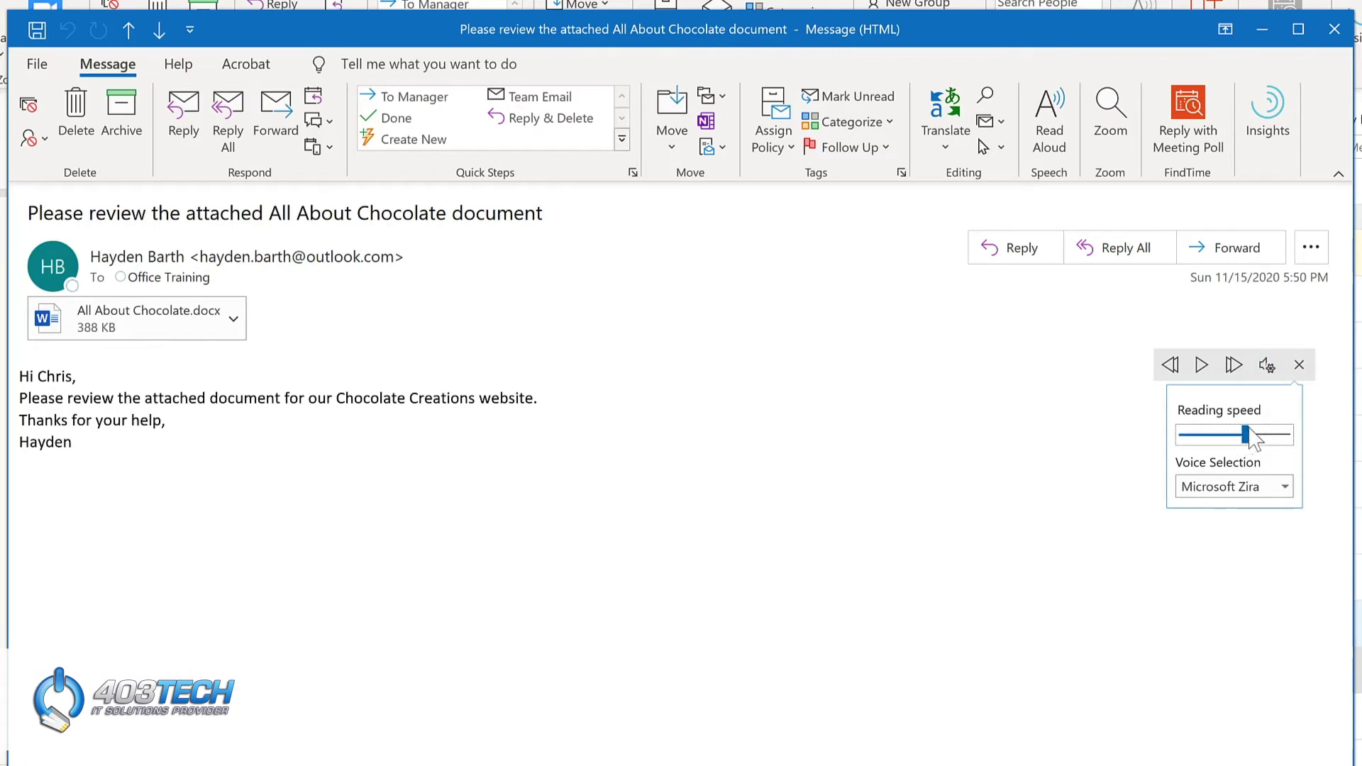
{"action": "left_click", "coordinate": [1285, 488]}
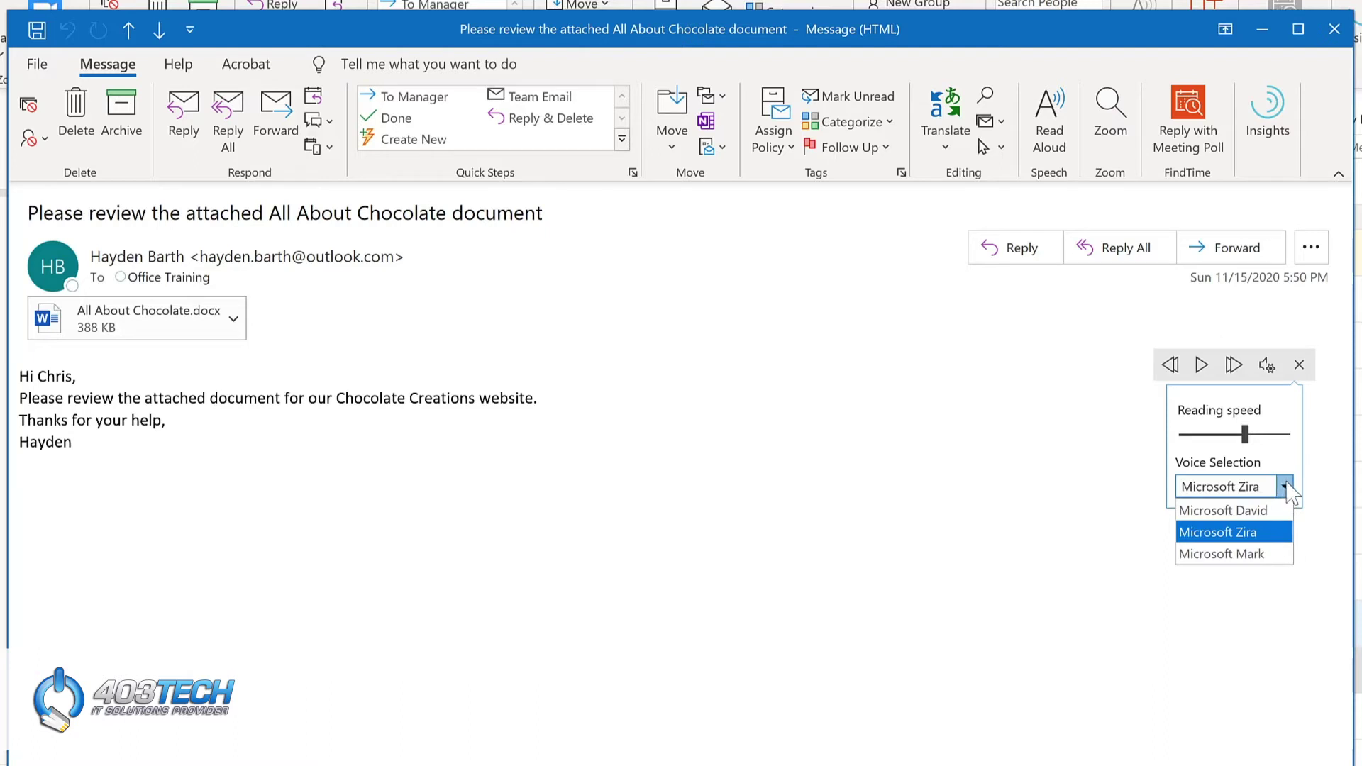
{"action": "left_click", "coordinate": [1268, 559]}
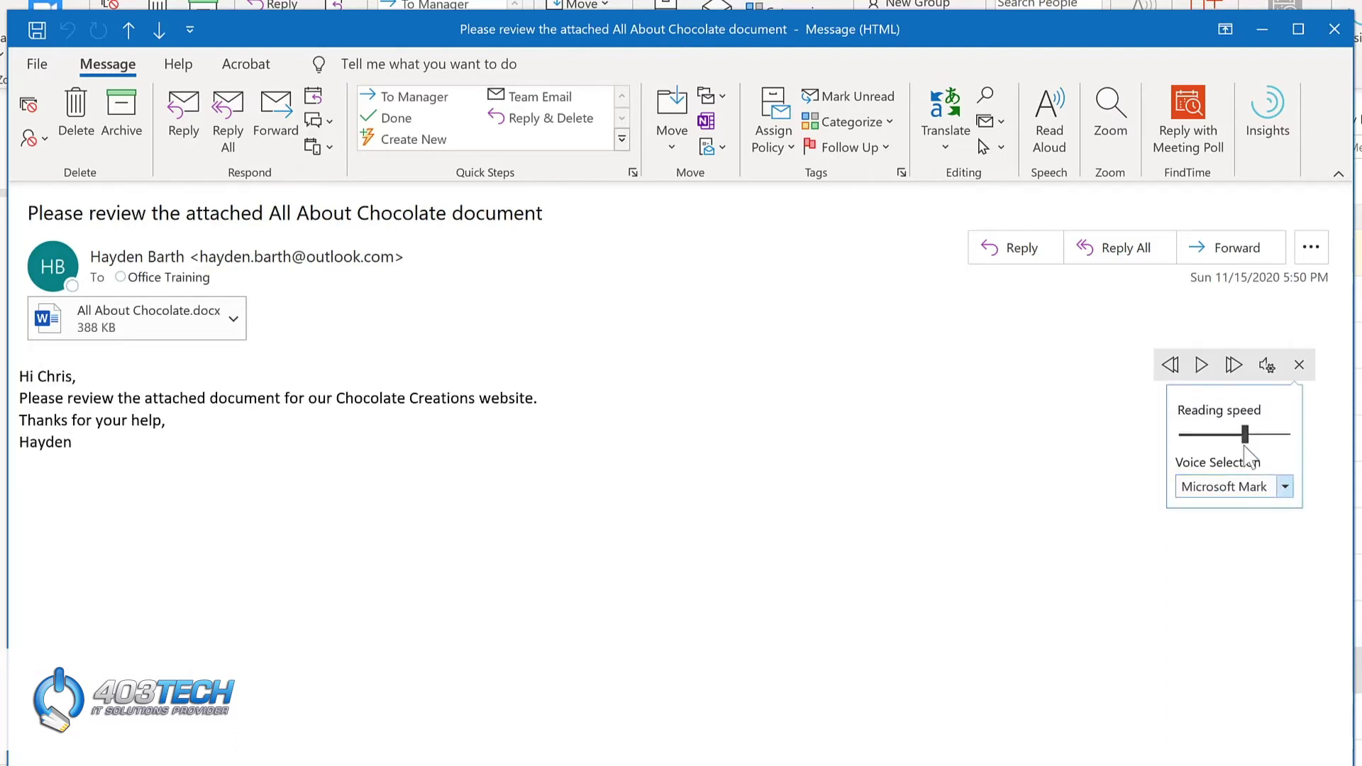
{"action": "left_click", "coordinate": [1201, 365]}
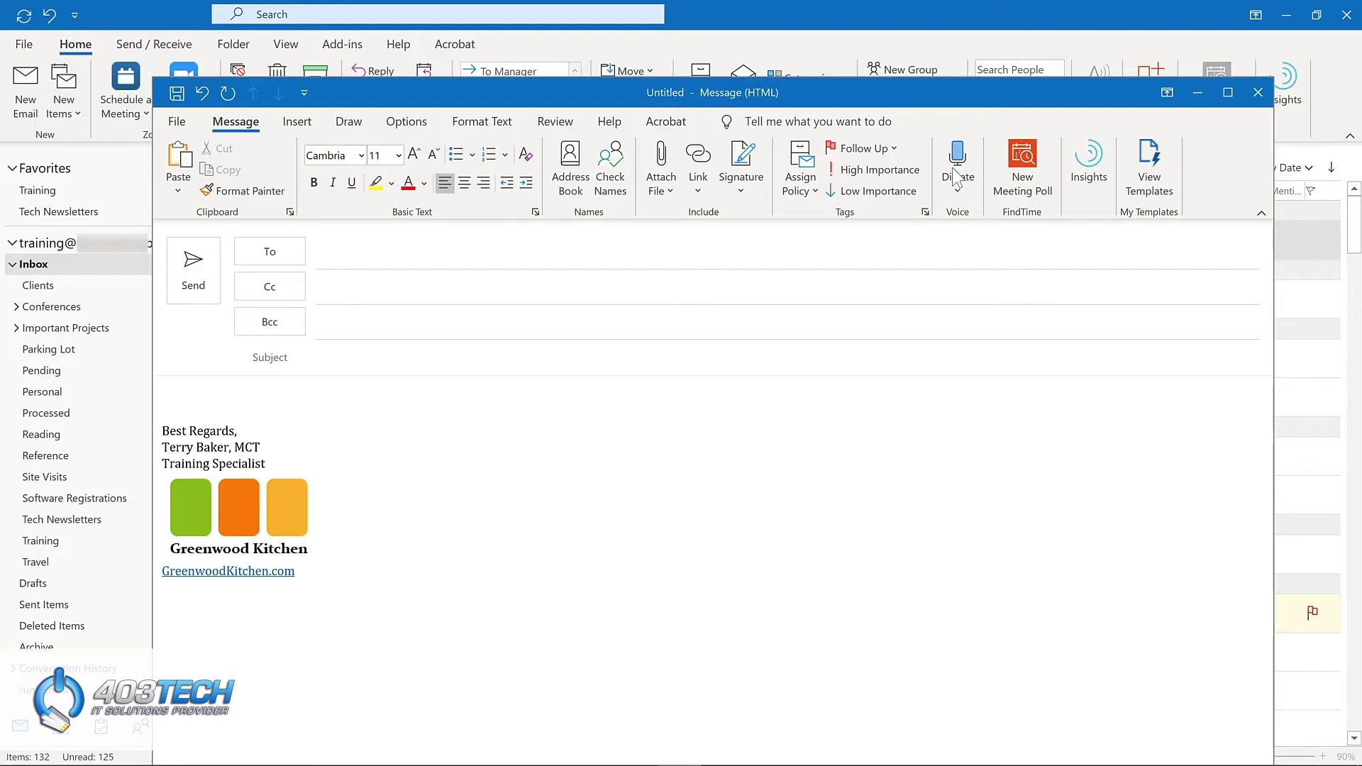
Start dictation in the new message's subject line and continue in the message body above the signature
{"action": "left_click", "coordinate": [958, 170]}
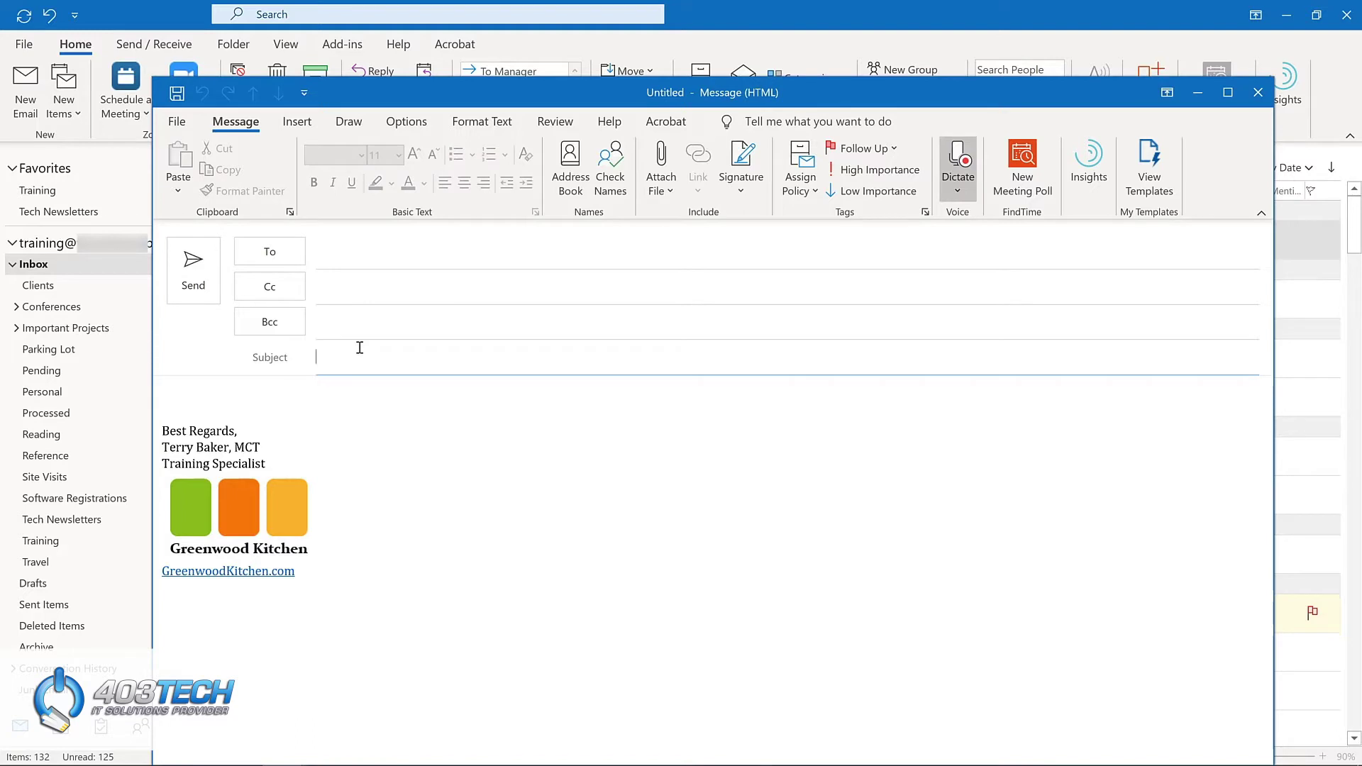
{"action": "left_click", "coordinate": [278, 402]}
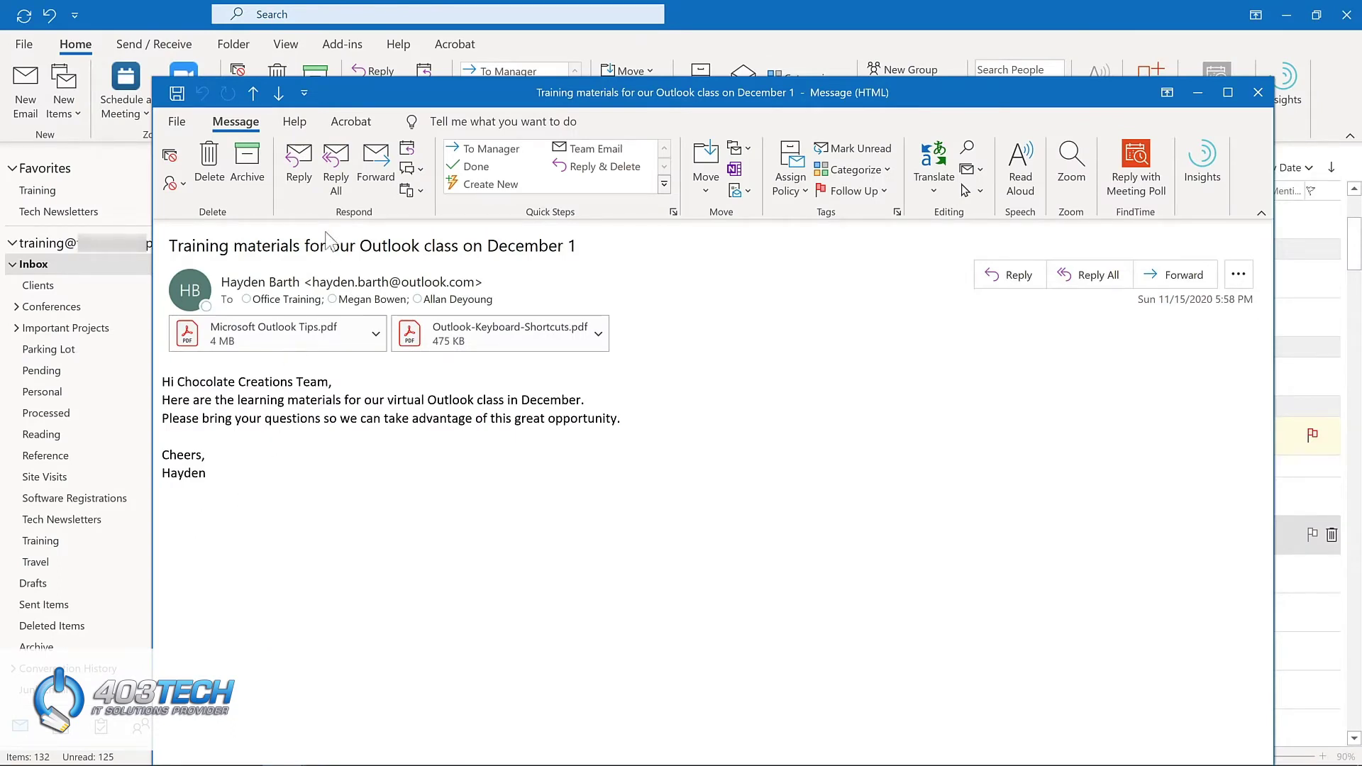
Reply to all on the class materials message with "Thanks so much! I’m looking forward to working together to learn how to be more productive with Outlook."
{"action": "left_click", "coordinate": [338, 172]}
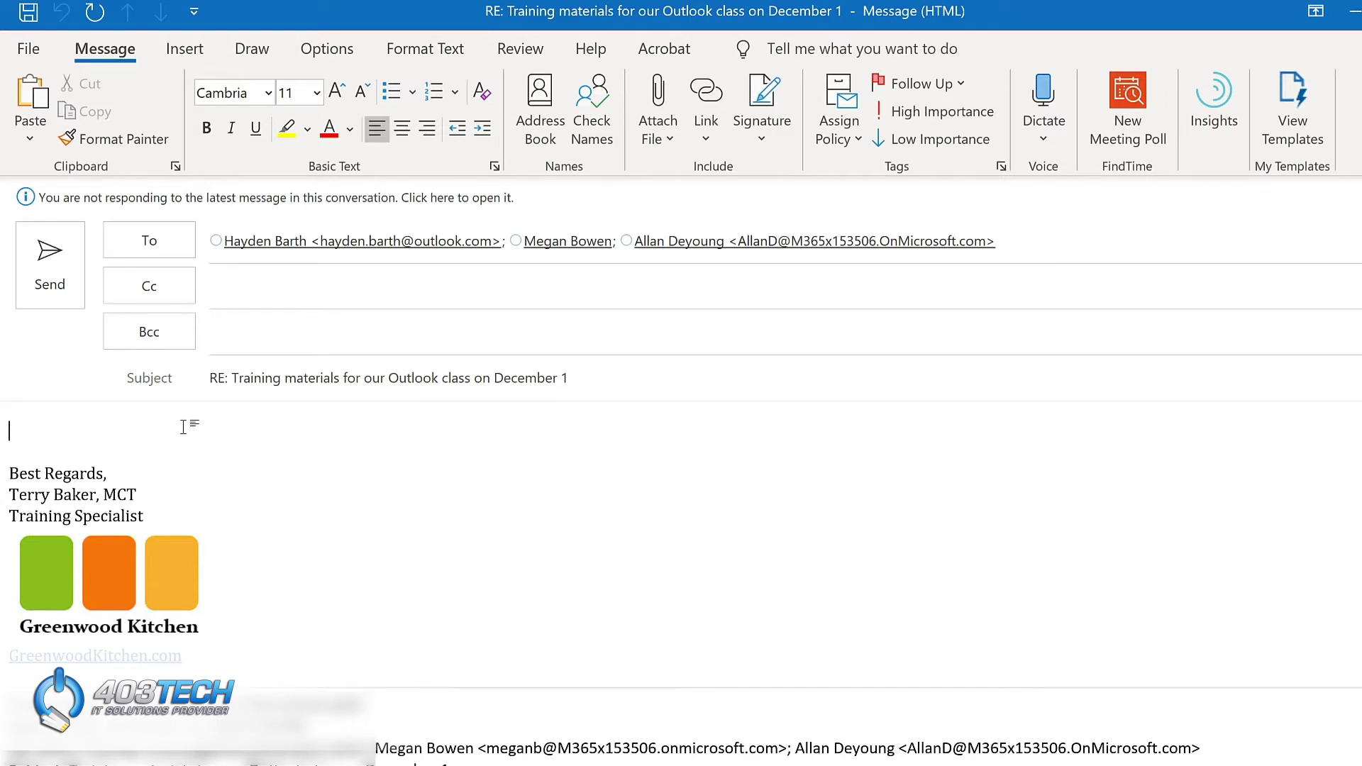
{"action": "type", "text": "Thanks so much! I’m looking forward to working together to learn how to be more productive with Outlook."}
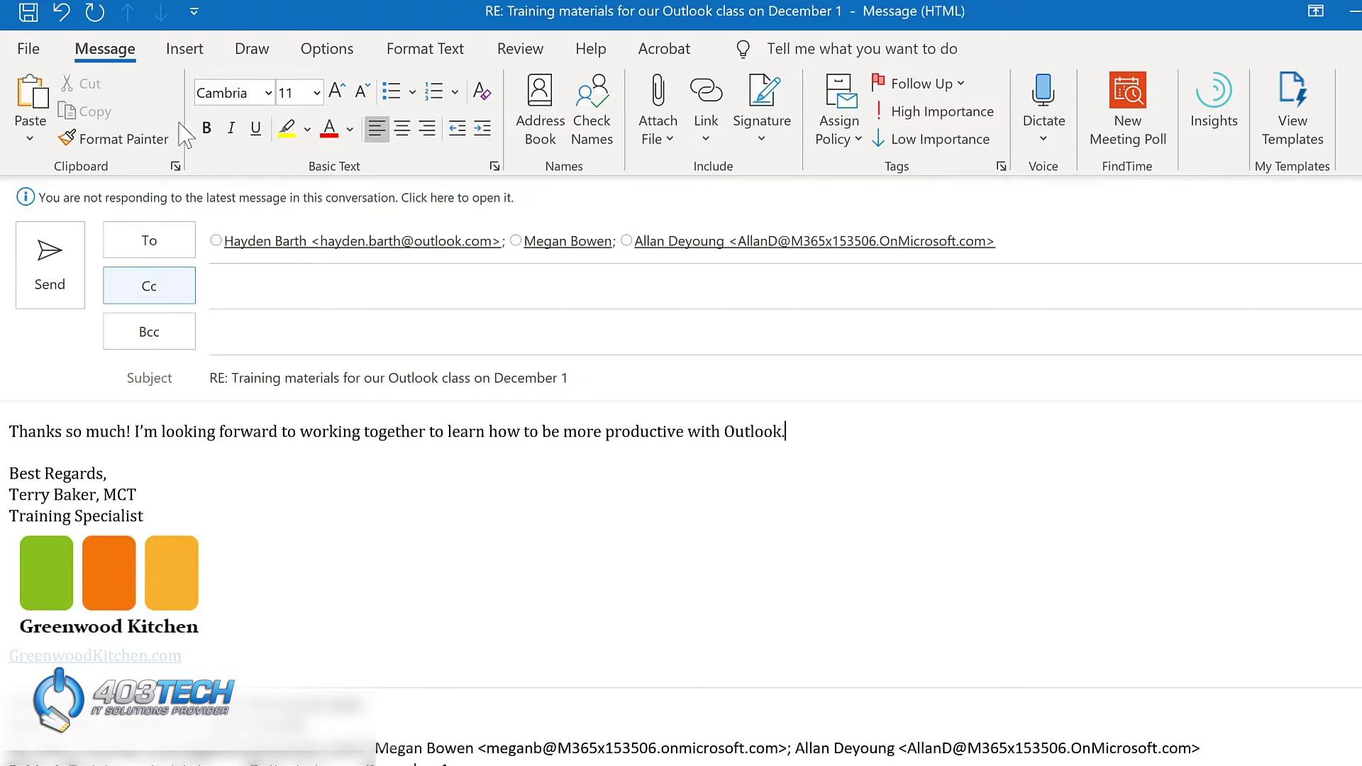
Delay delivery of the reply so that it is not delivered before 11/30/2020 at 7:00 AM
{"action": "left_click", "coordinate": [334, 49]}
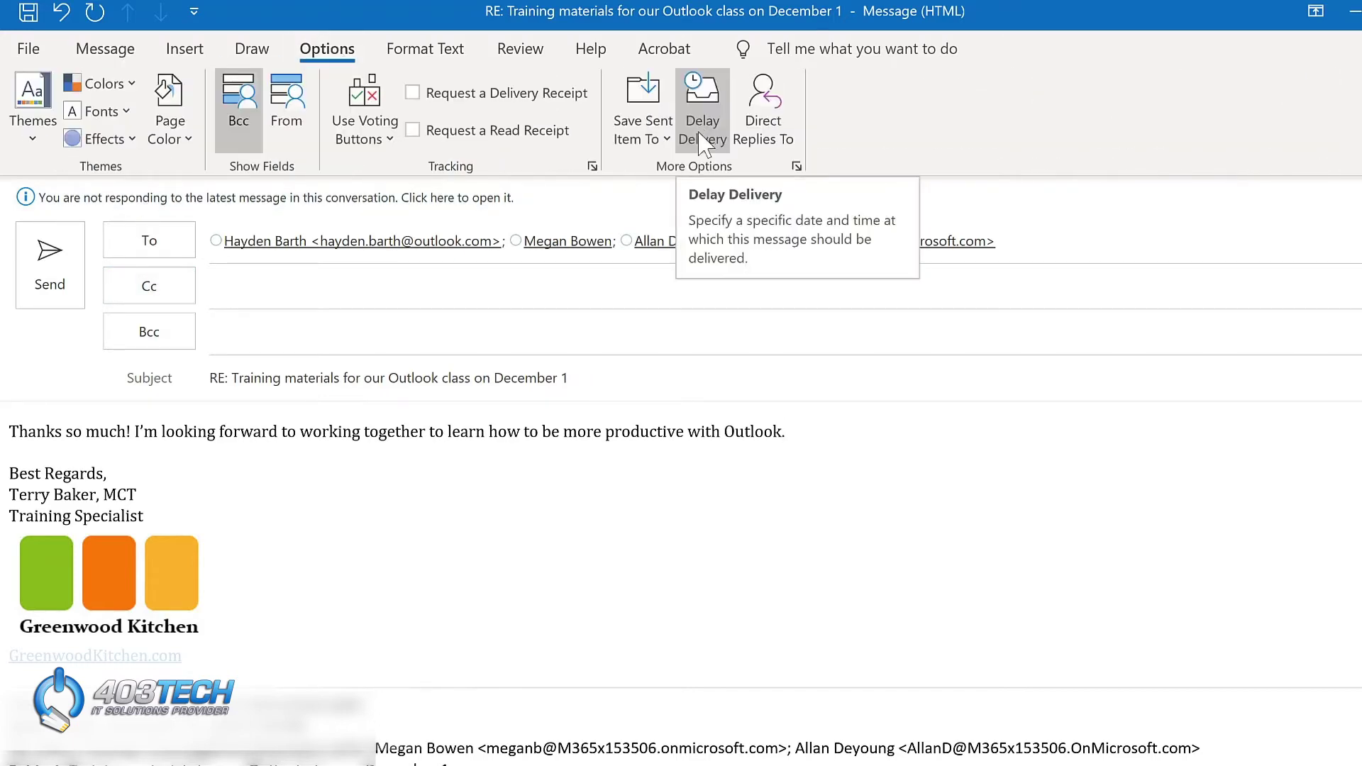
{"action": "left_click", "coordinate": [702, 142]}
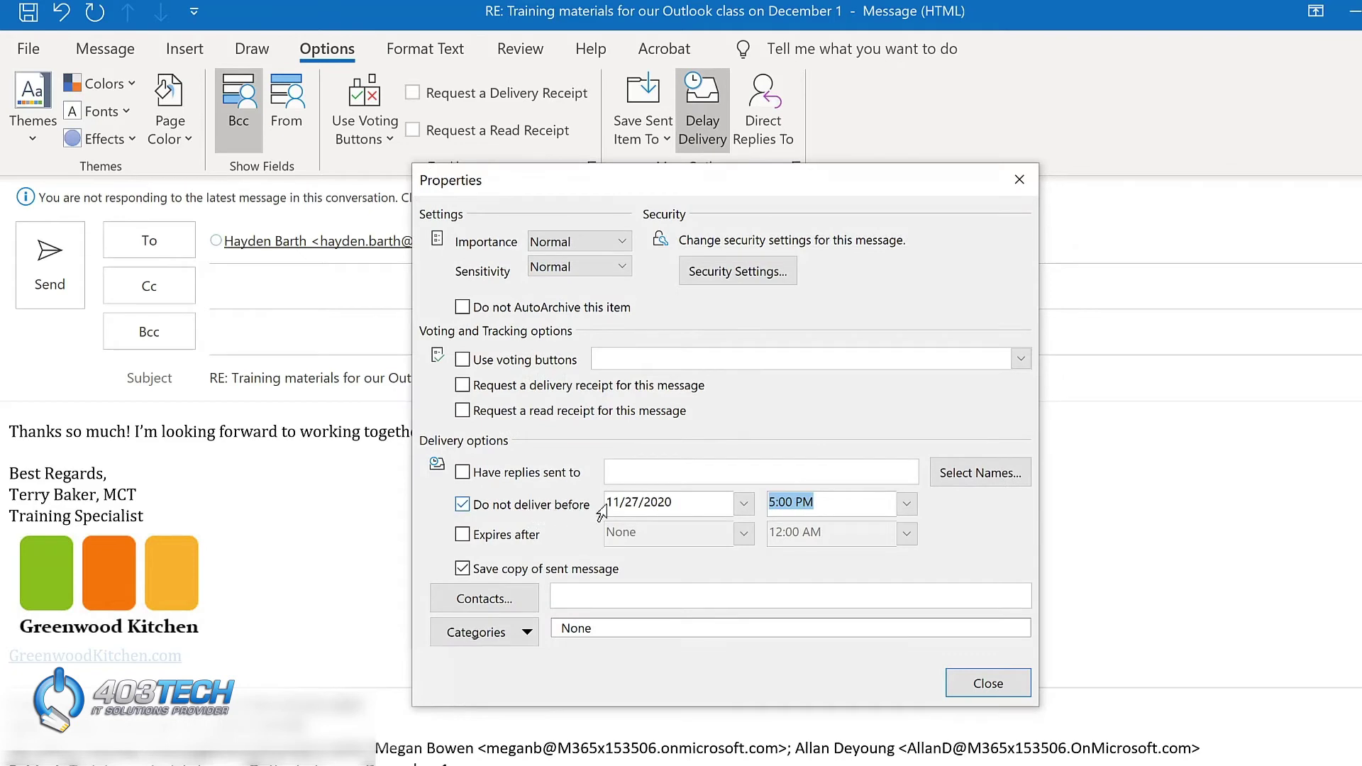
{"action": "left_click", "coordinate": [745, 504]}
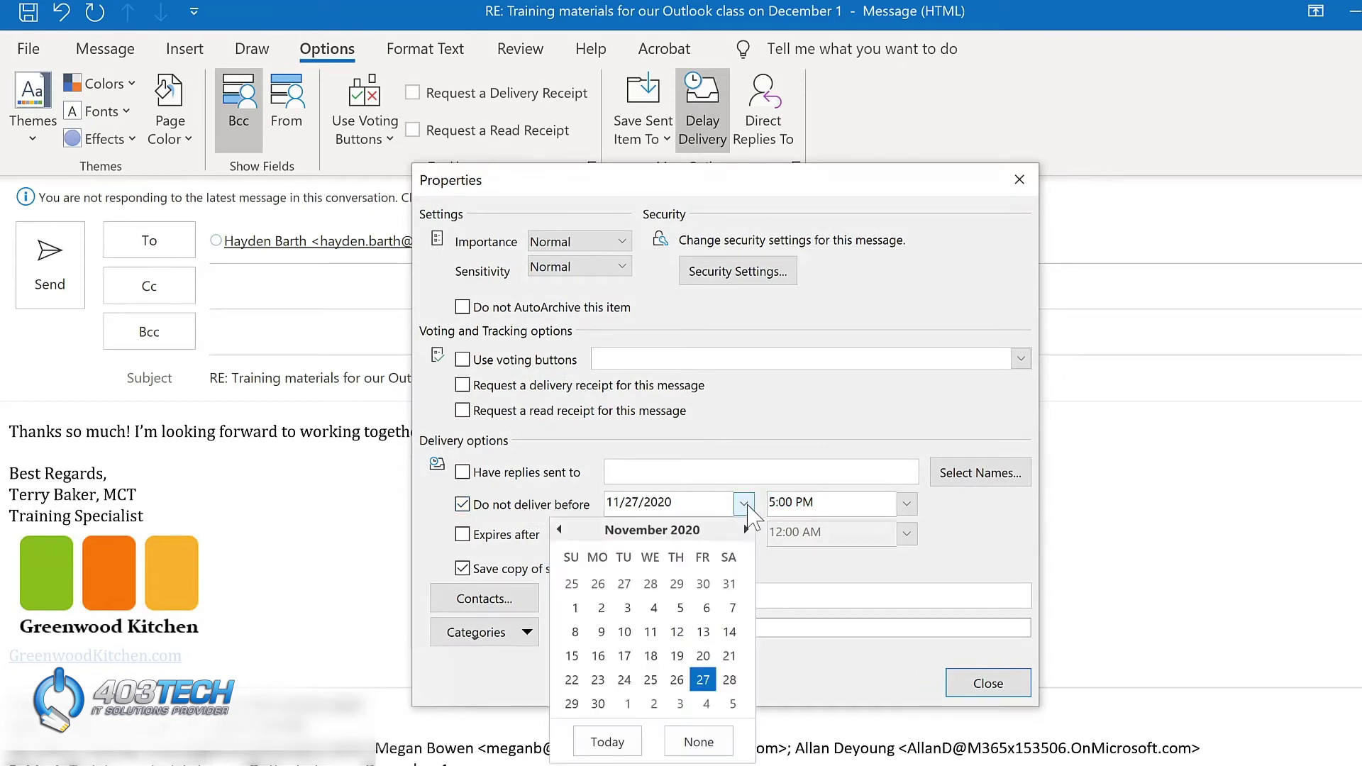
{"action": "left_click", "coordinate": [600, 704]}
{"action": "key", "text": "Tab"}
{"action": "type", "text": "7:00 AM"}
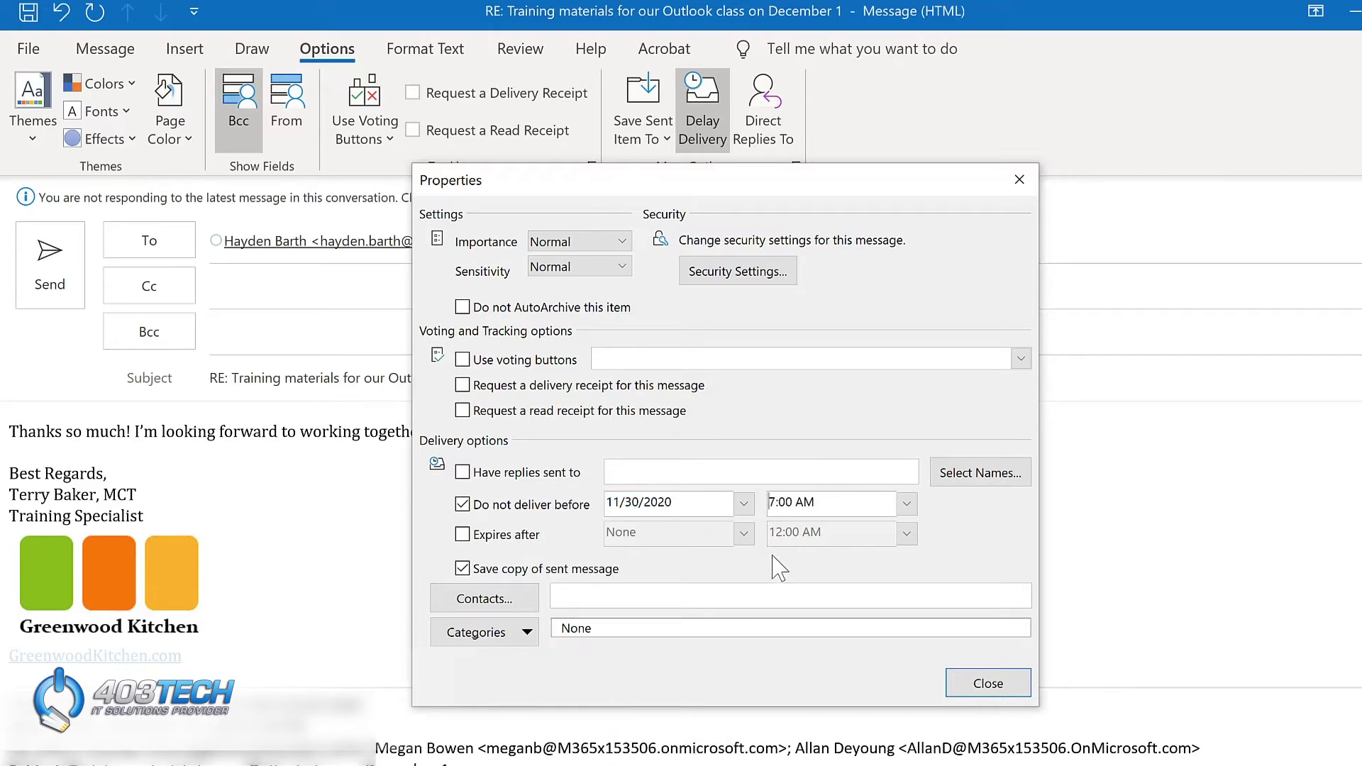
{"action": "left_click", "coordinate": [997, 686]}
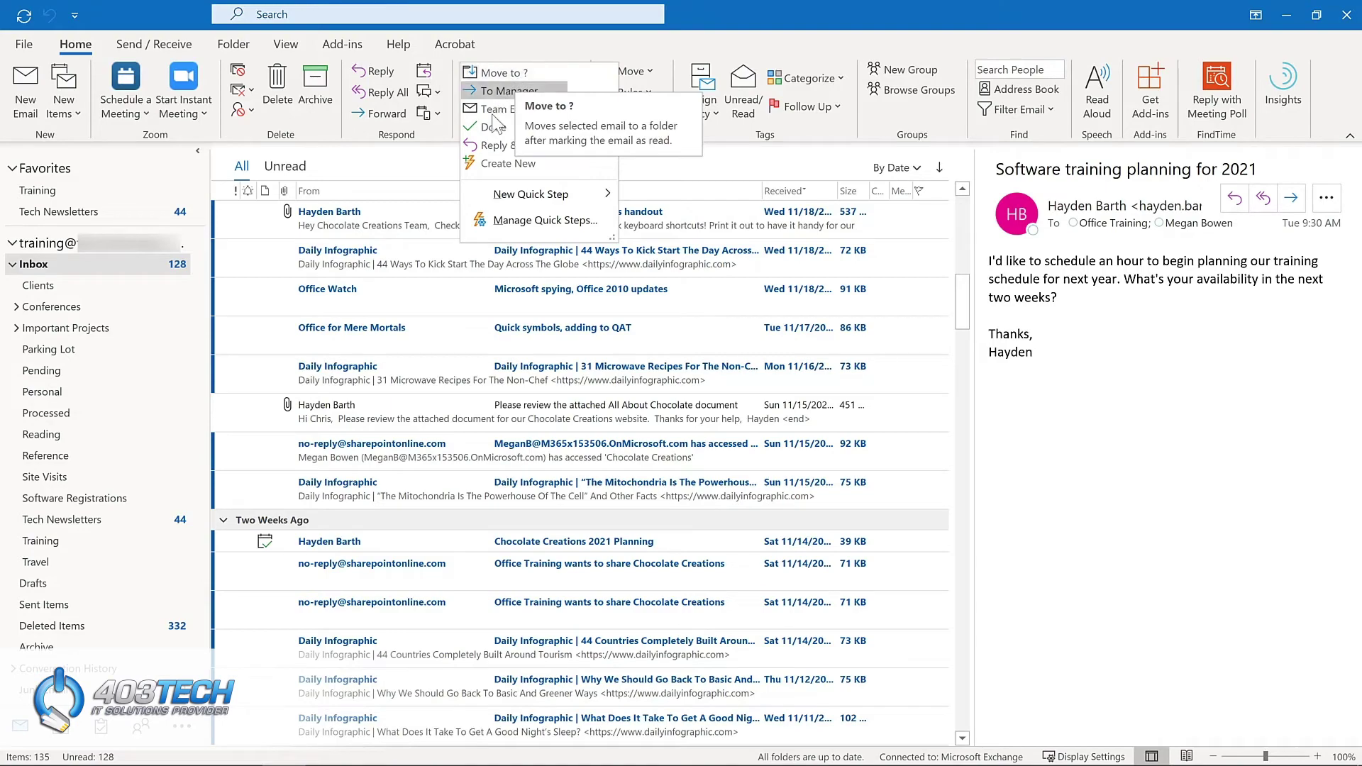
Create a Quick Step named "Tech Newsletters" with a Move to folder action targeting the Tech Newsletters folder
{"action": "left_click", "coordinate": [479, 165]}
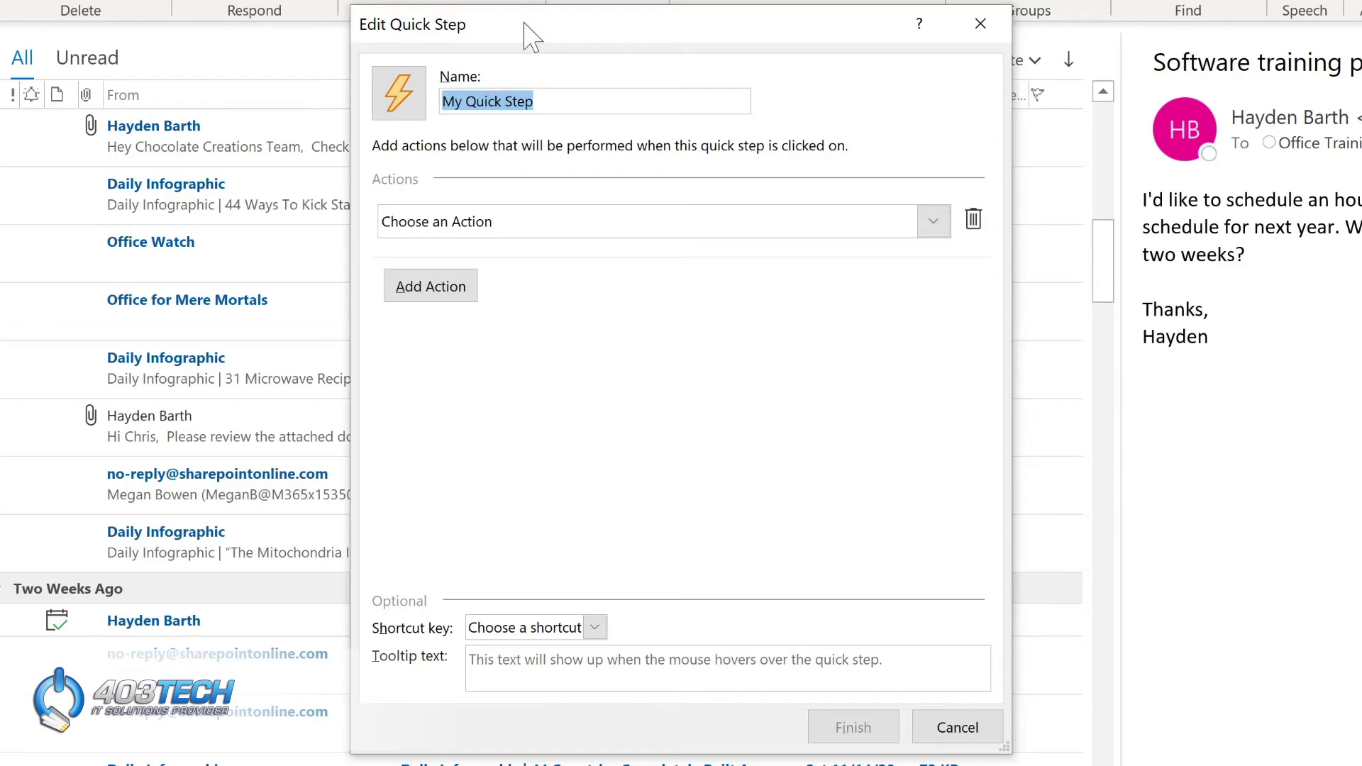
{"action": "type", "text": "Tech Newsletters"}
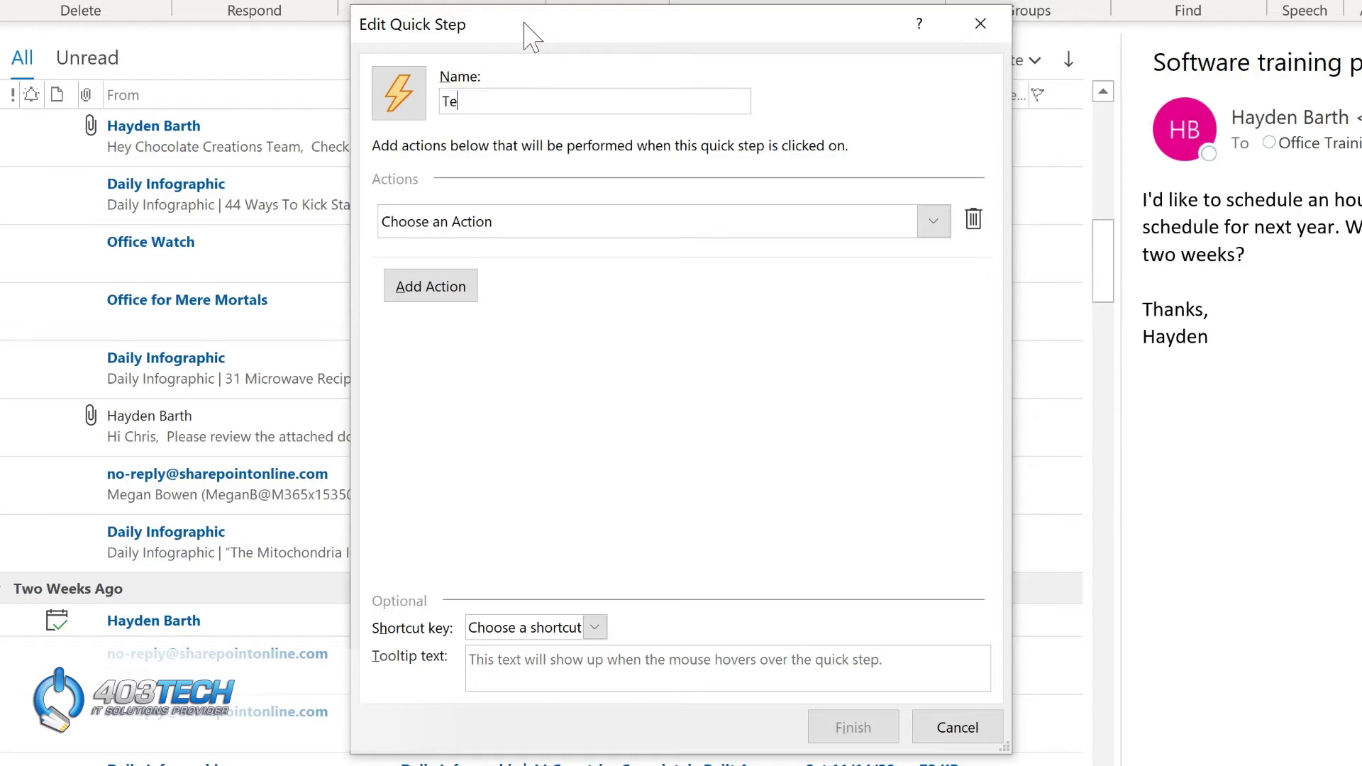
{"action": "left_click", "coordinate": [931, 224]}
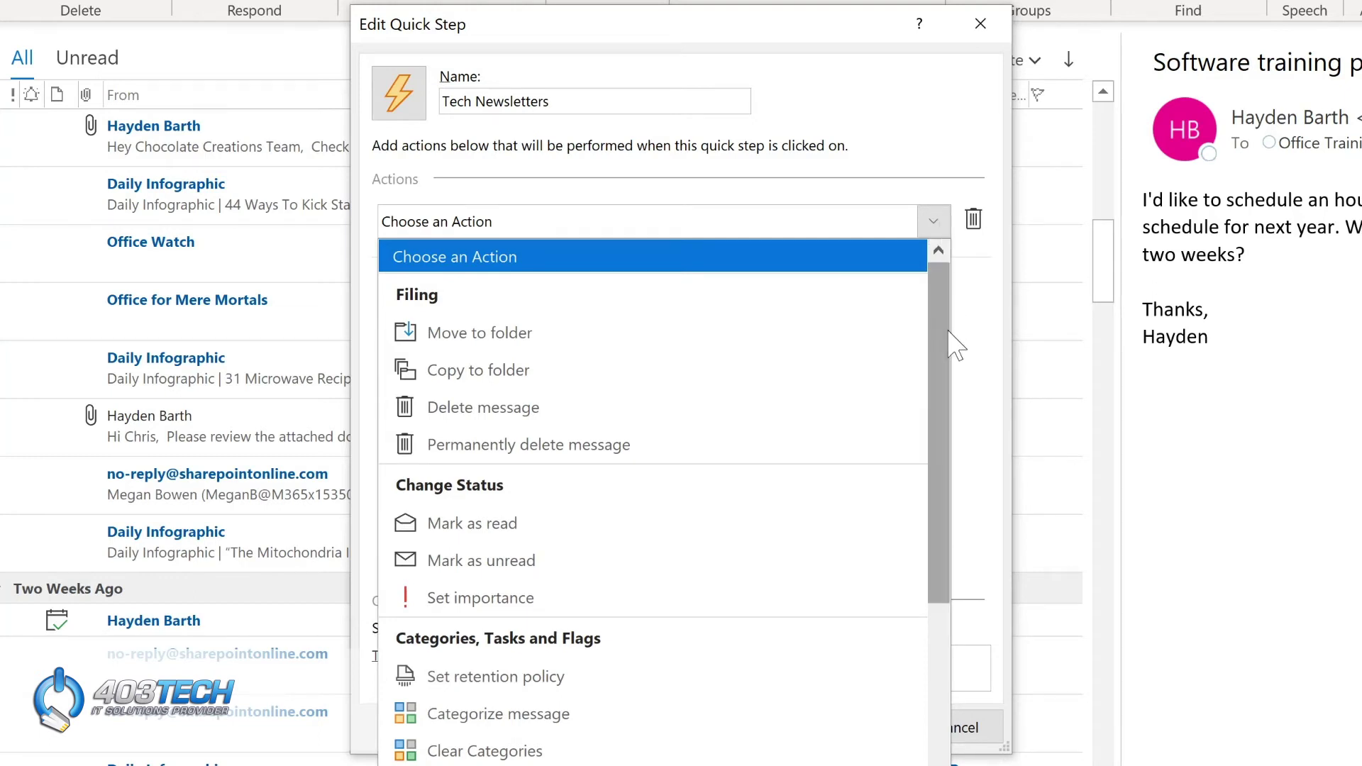
{"action": "left_click_drag", "start_coordinate": [942, 339], "coordinate": [937, 545]}
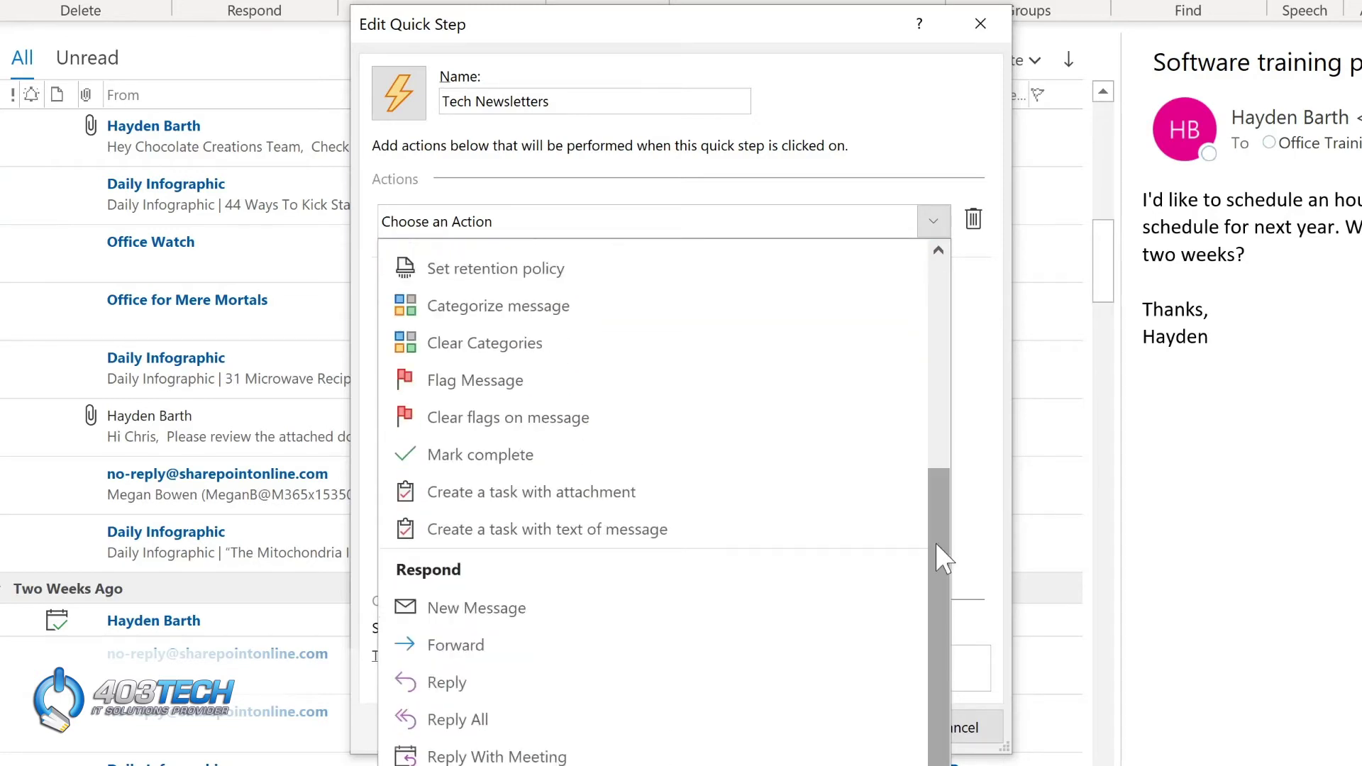
{"action": "left_click_drag", "start_coordinate": [937, 545], "coordinate": [930, 662]}
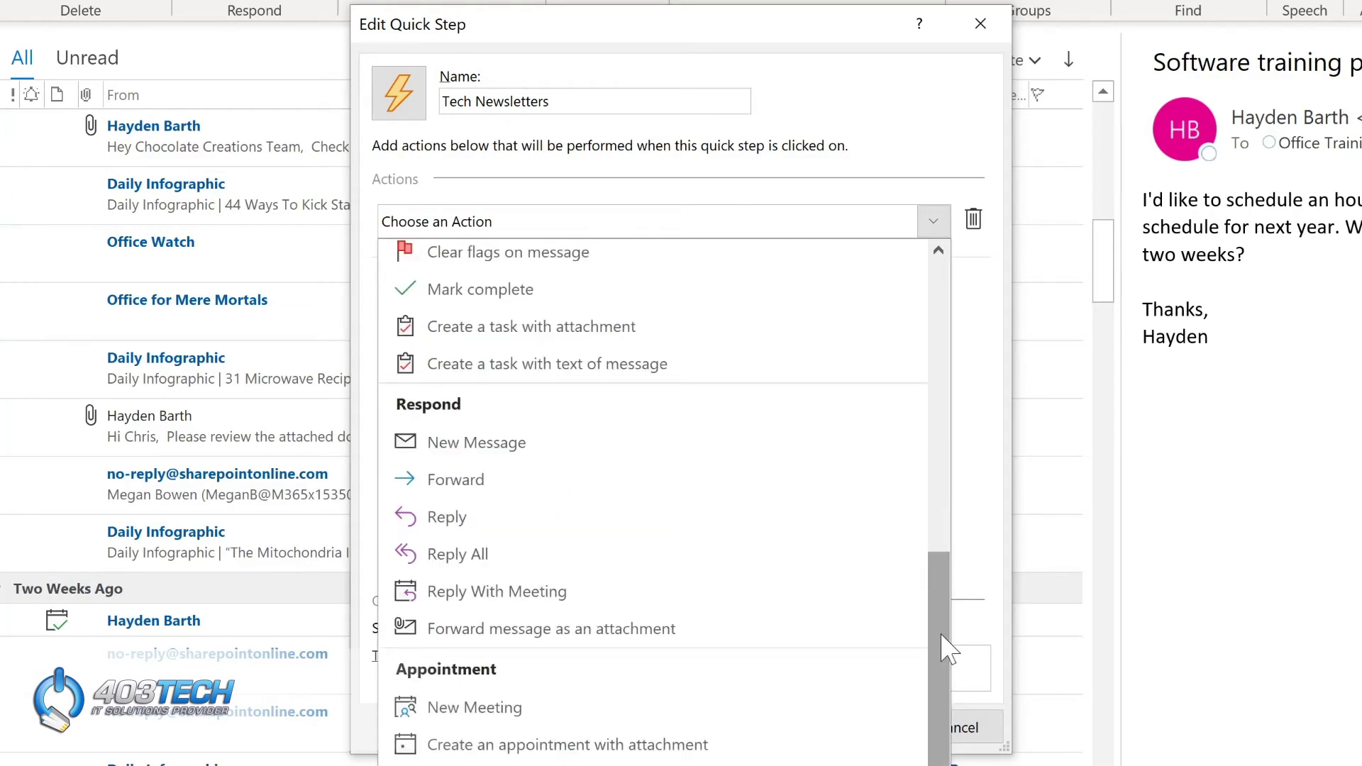
{"action": "scroll", "coordinate": [518, 325], "scroll_direction": "up", "scroll_amount": 6}
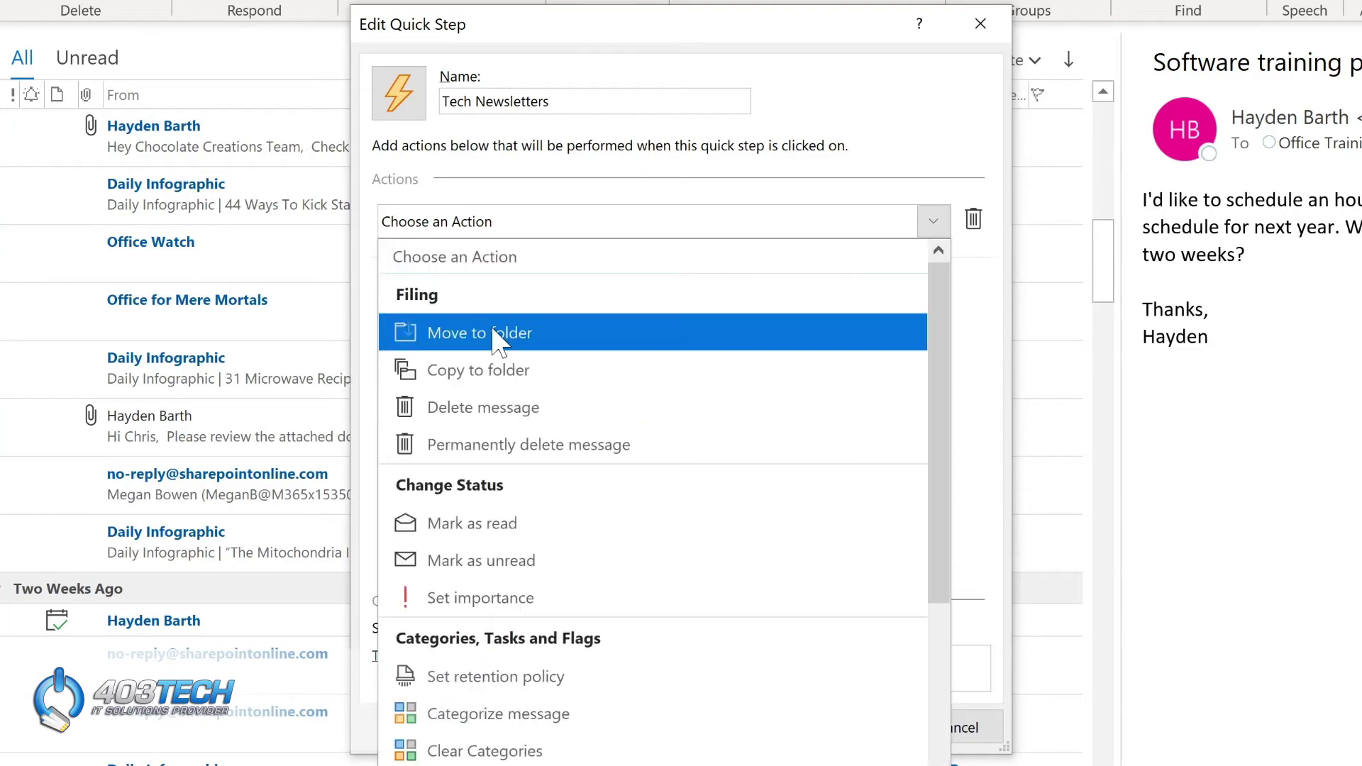
{"action": "left_click", "coordinate": [500, 345]}
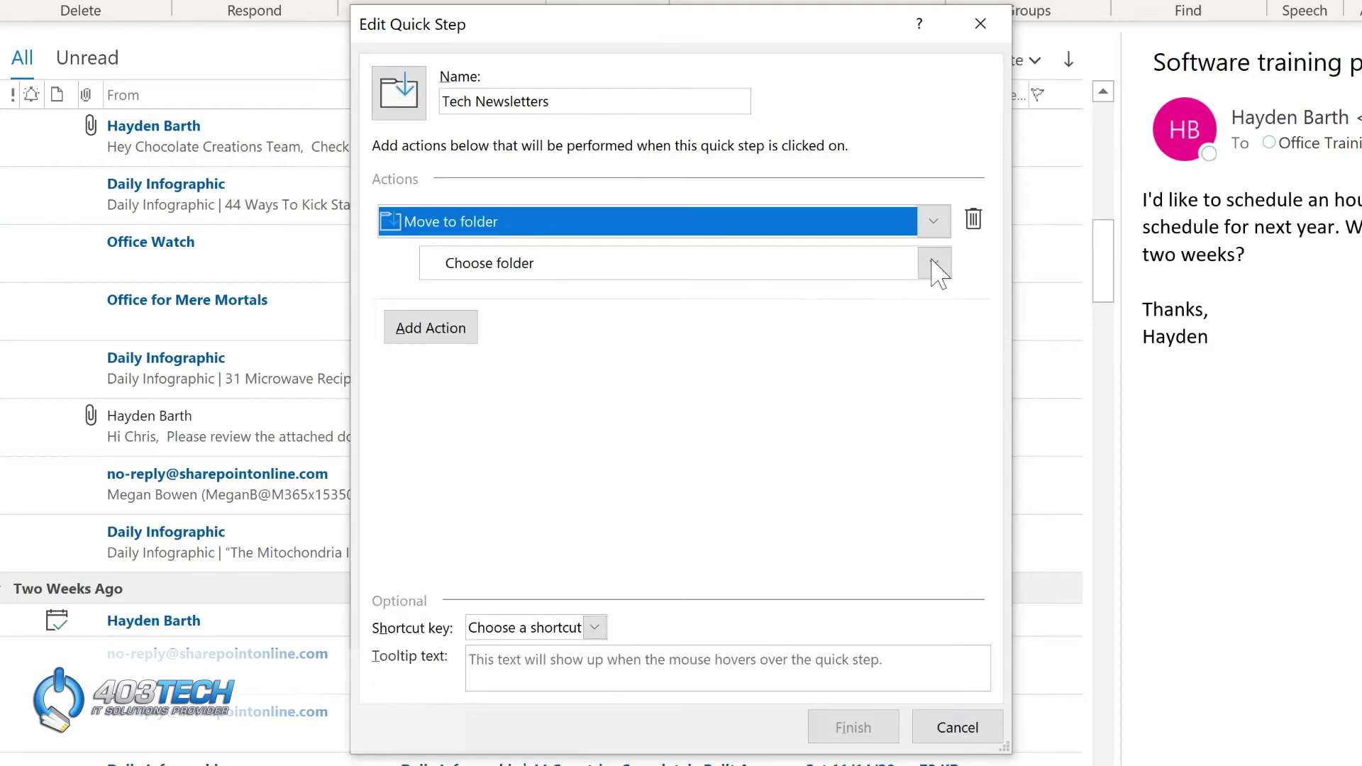
{"action": "left_click", "coordinate": [933, 263]}
{"action": "left_click", "coordinate": [934, 264]}
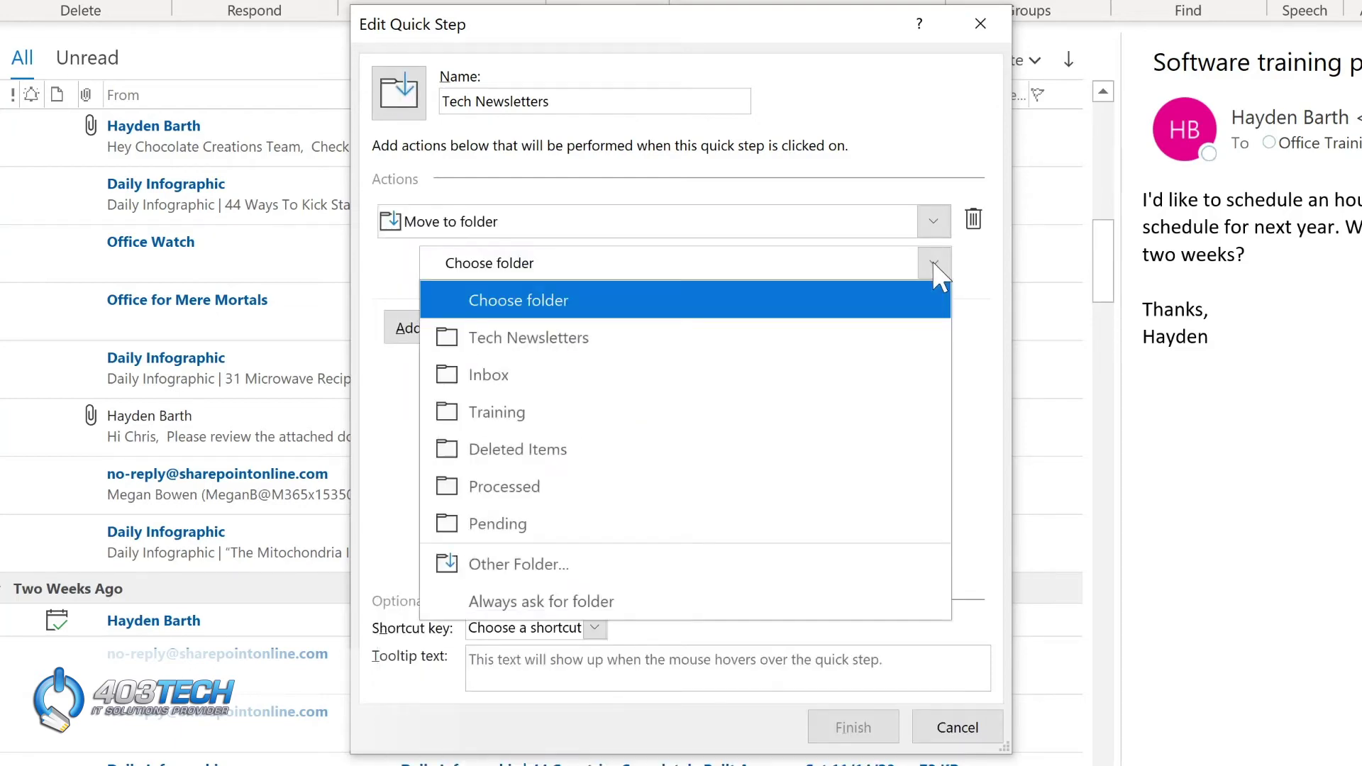
{"action": "left_click", "coordinate": [621, 338]}
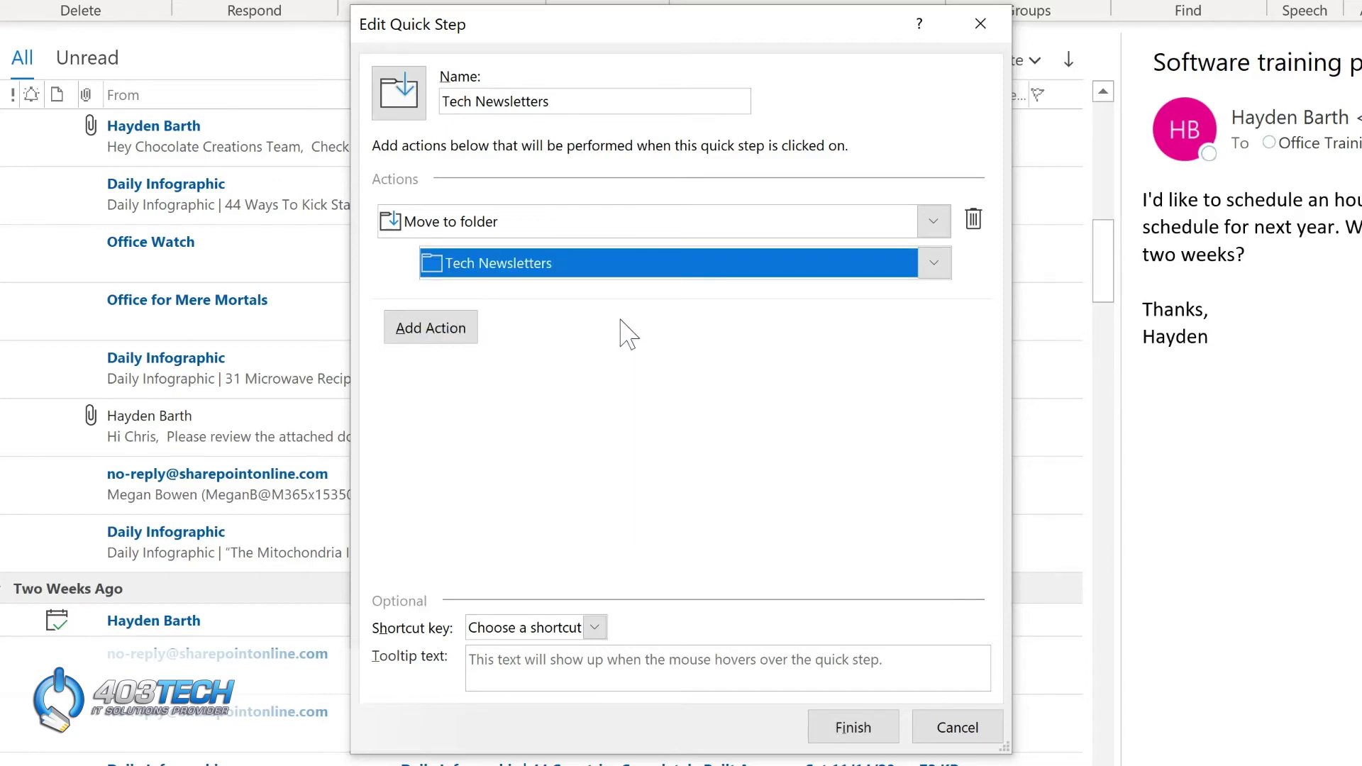
Add a second action to the Tech Newsletters Quick Step that marks the message as read
{"action": "left_click", "coordinate": [425, 330]}
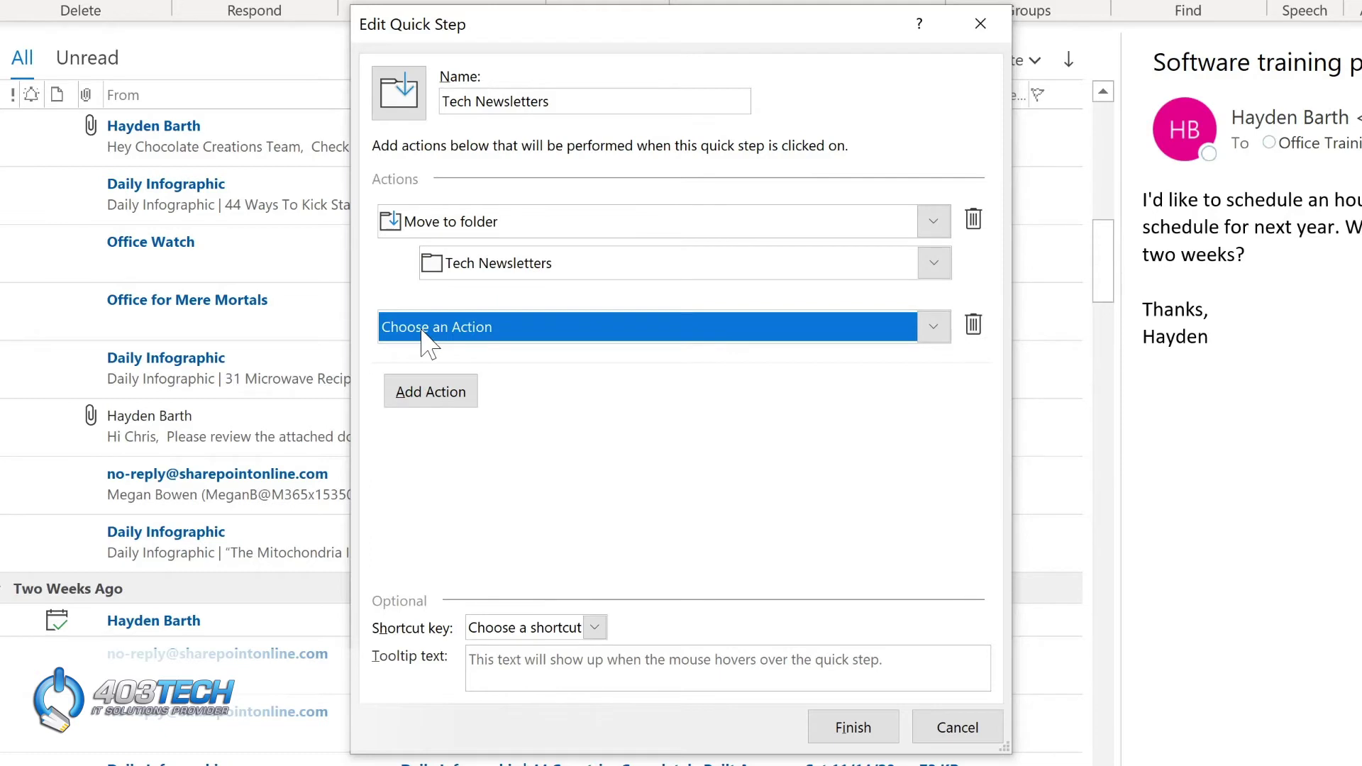
{"action": "left_click", "coordinate": [473, 330]}
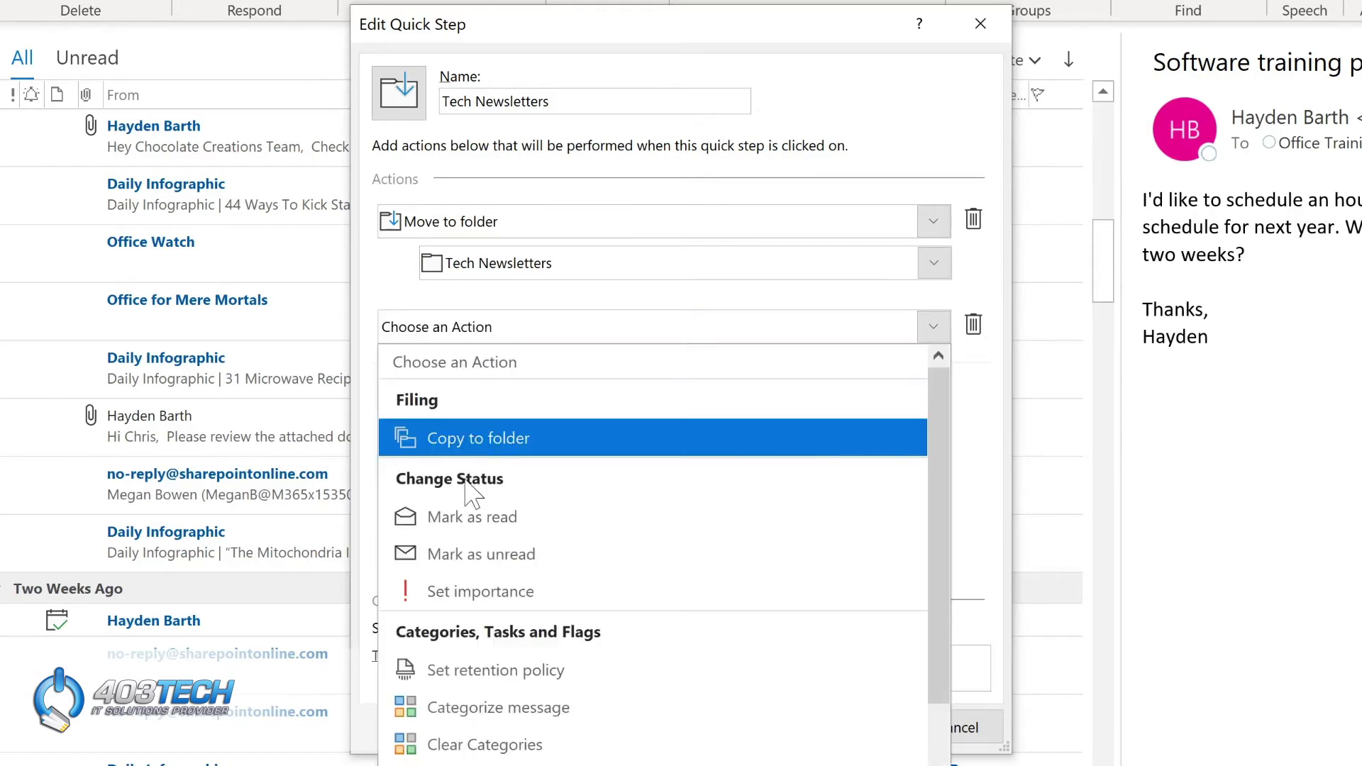
{"action": "left_click", "coordinate": [476, 523]}
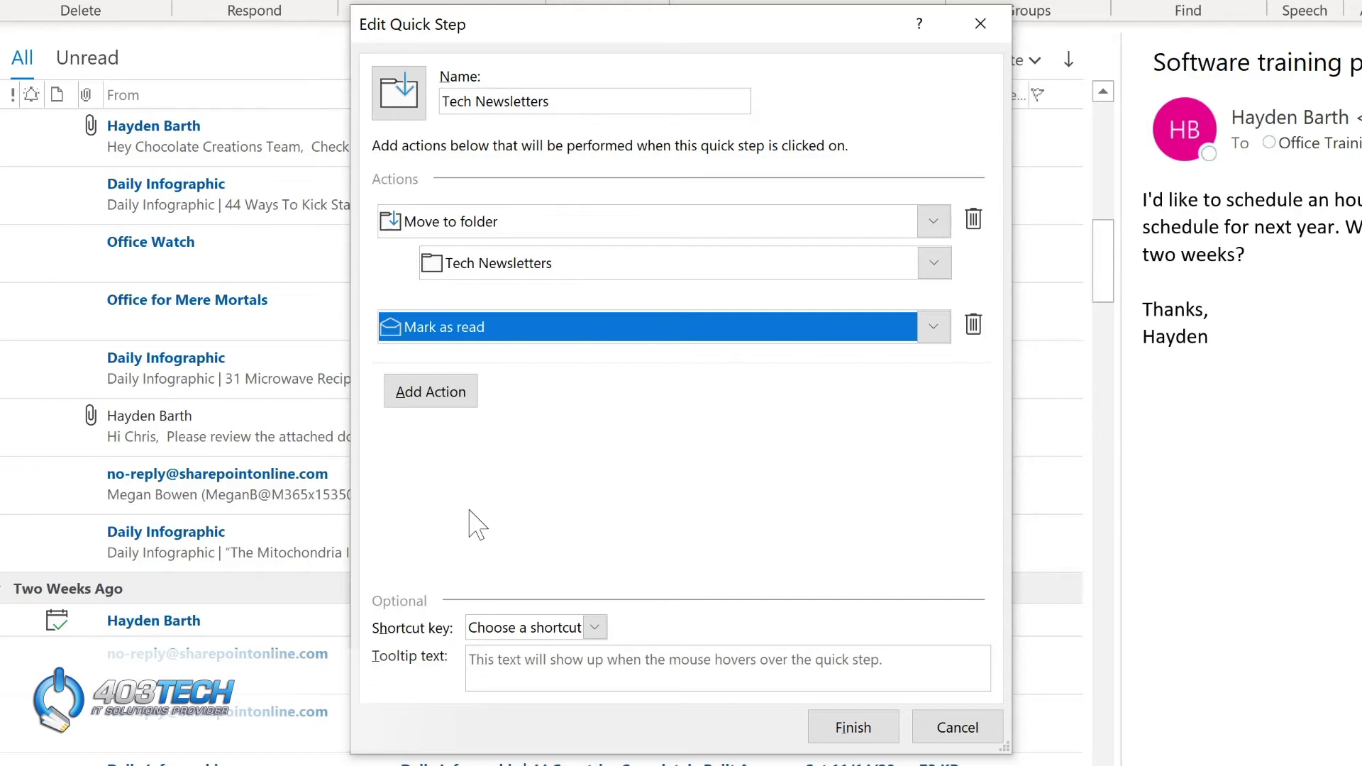
Assign the shortcut CTRL+SHIFT+1 and the tooltip "Move to Tech Newsletter folder" to the Quick Step and save it
{"action": "left_click", "coordinate": [595, 628]}
{"action": "left_click", "coordinate": [532, 681]}
{"action": "type", "text": "Move to Tech Newsletter folder"}
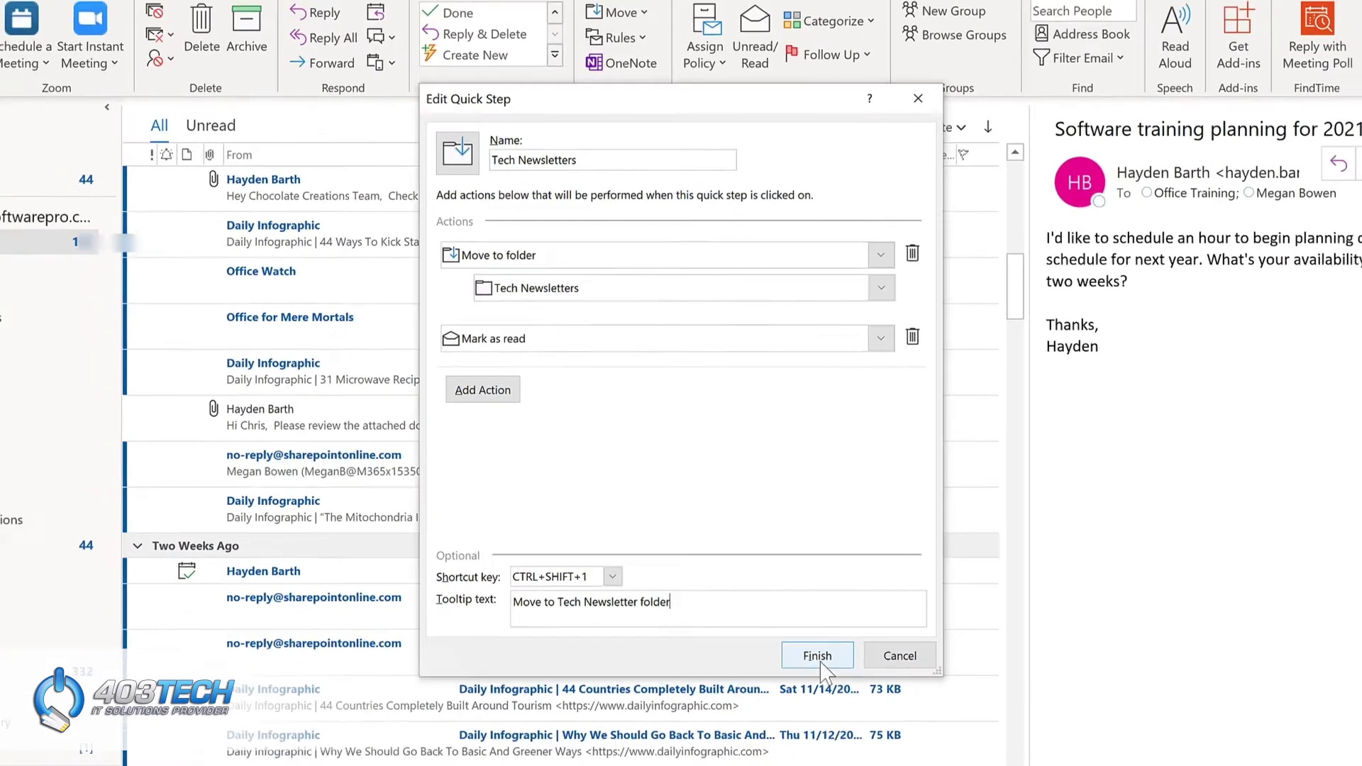
{"action": "left_click", "coordinate": [819, 658]}
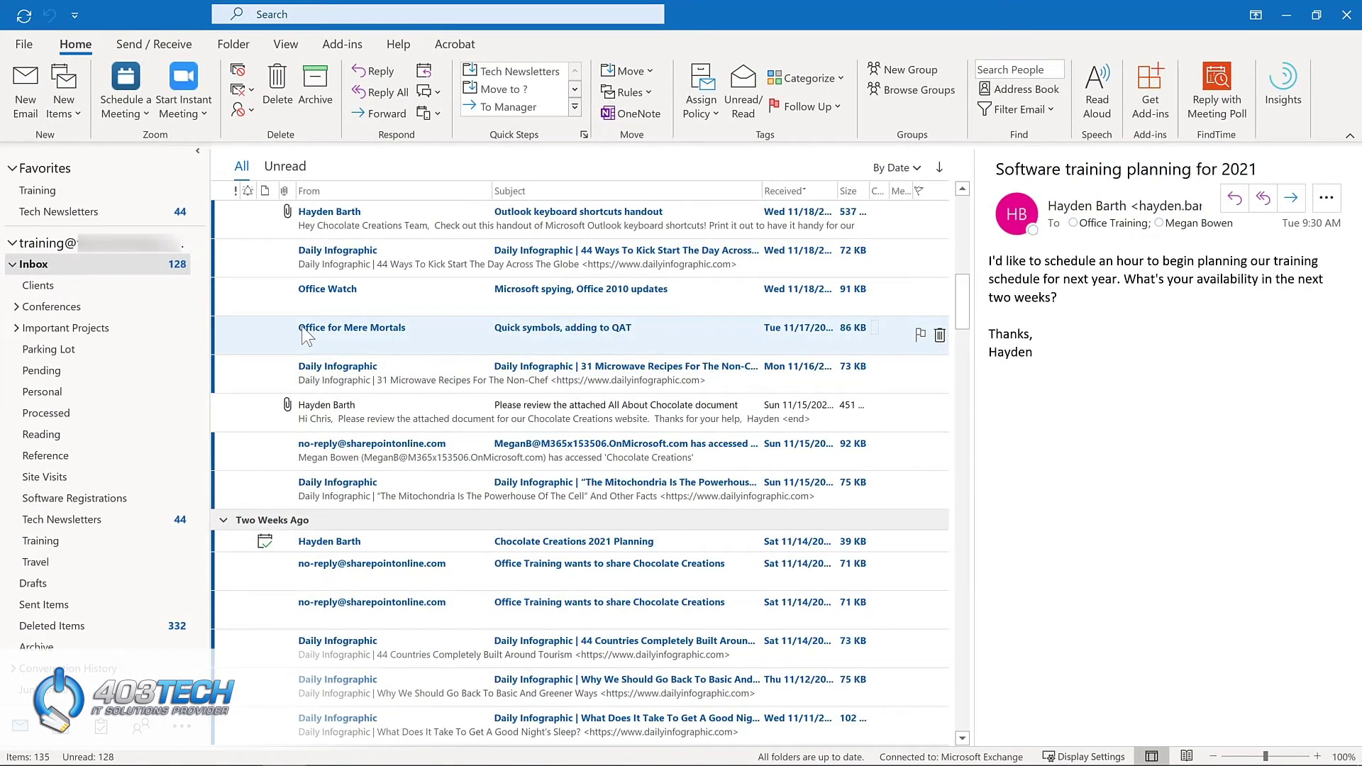
Run the Tech Newsletters Quick Step on the Office Watch "Microsoft spying" message and the Office for Mere Mortals "Quick symbols" message
{"action": "left_click", "coordinate": [330, 294]}
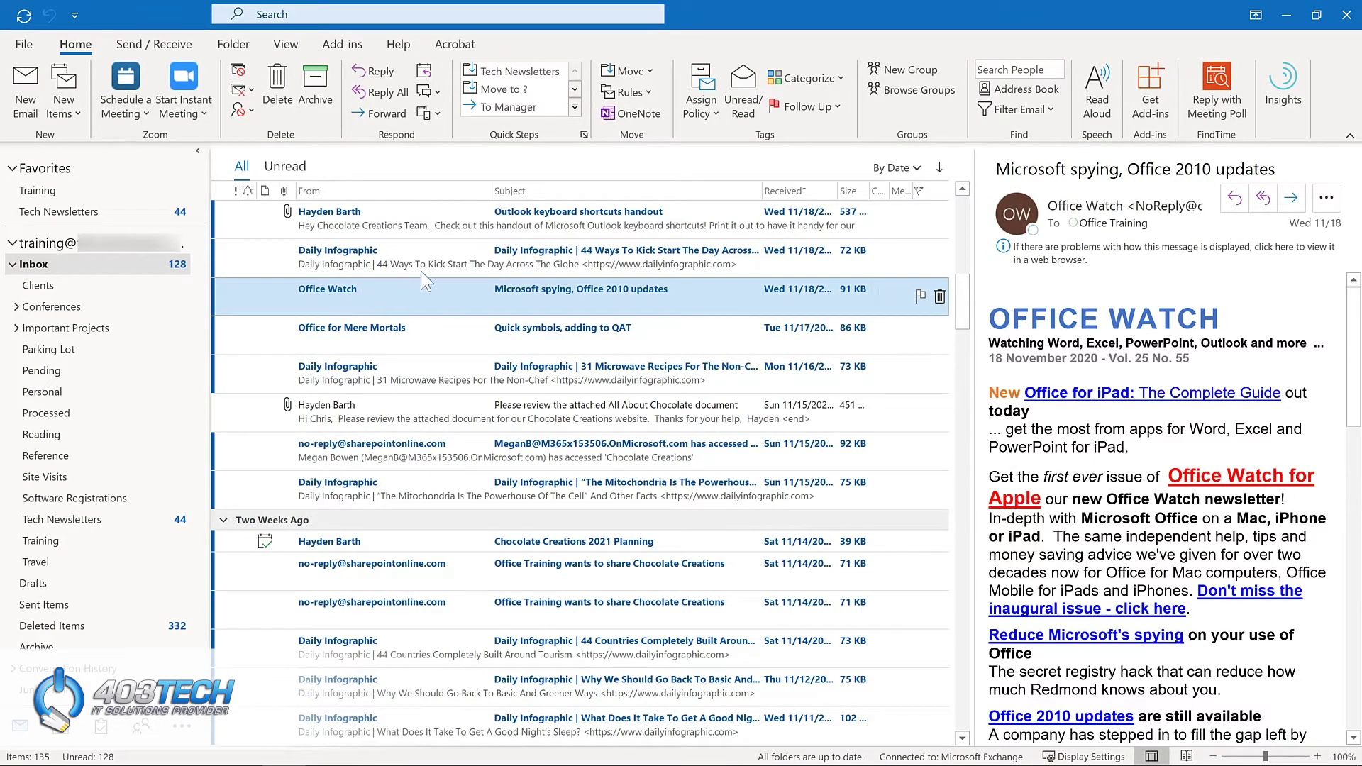
{"action": "left_click", "coordinate": [539, 71]}
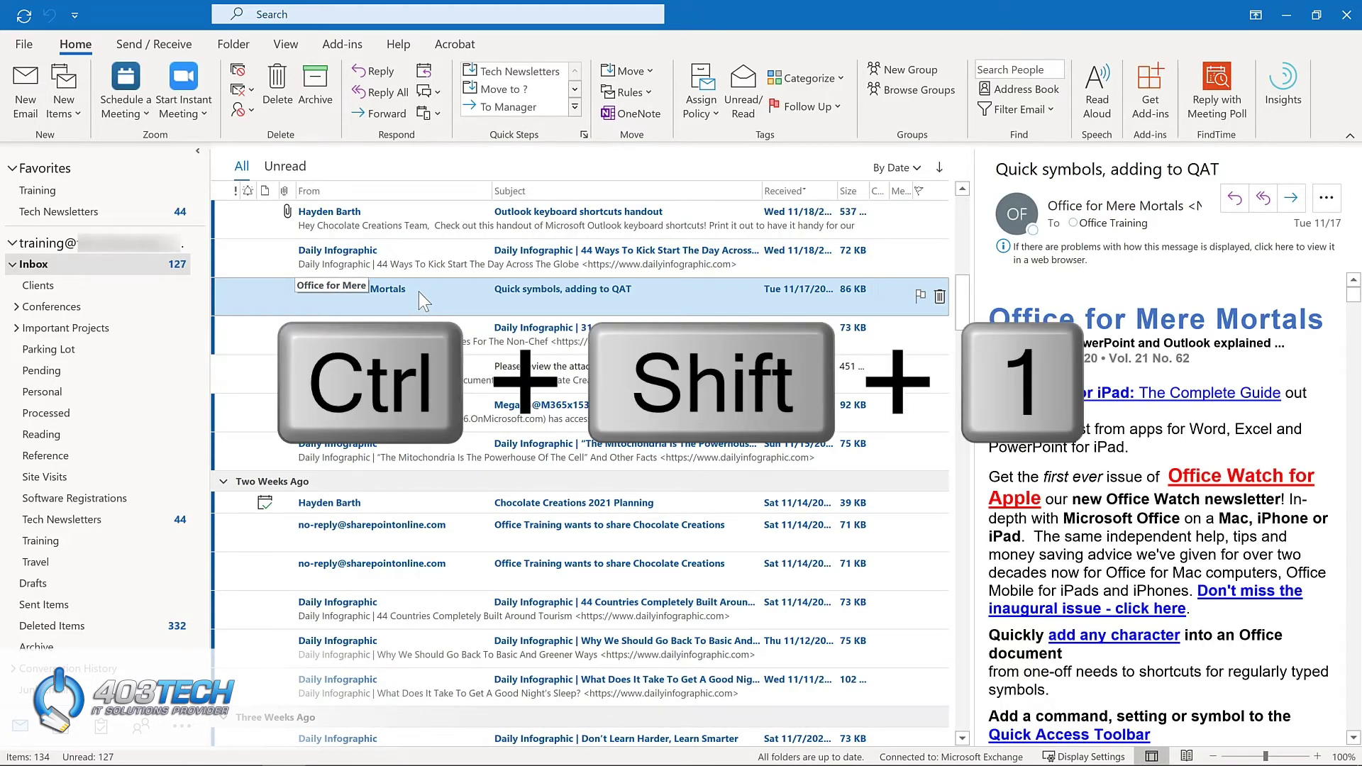
{"action": "key", "text": "ctrl+shift+1"}
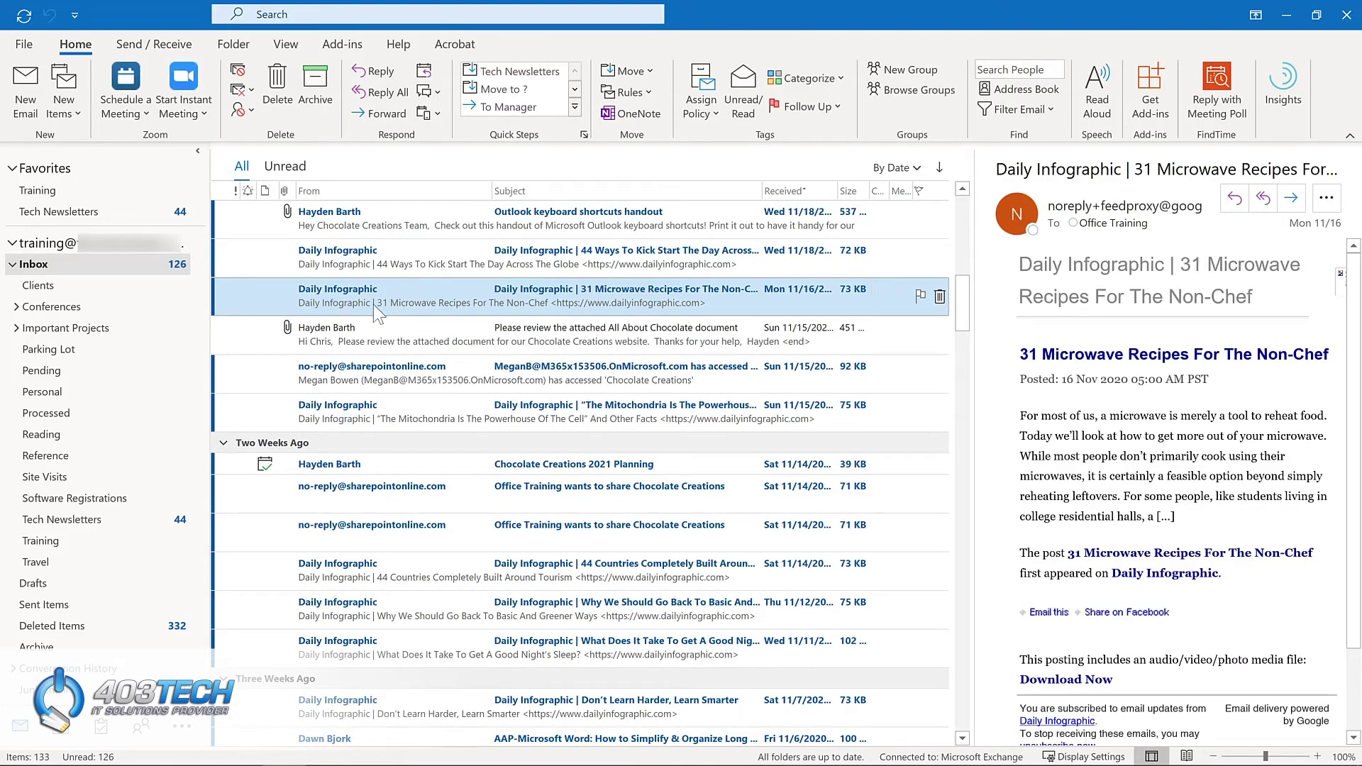
Open the Tech Newsletters folder to check the moved messages, and open the management window for Quick Steps
{"action": "left_click", "coordinate": [117, 527]}
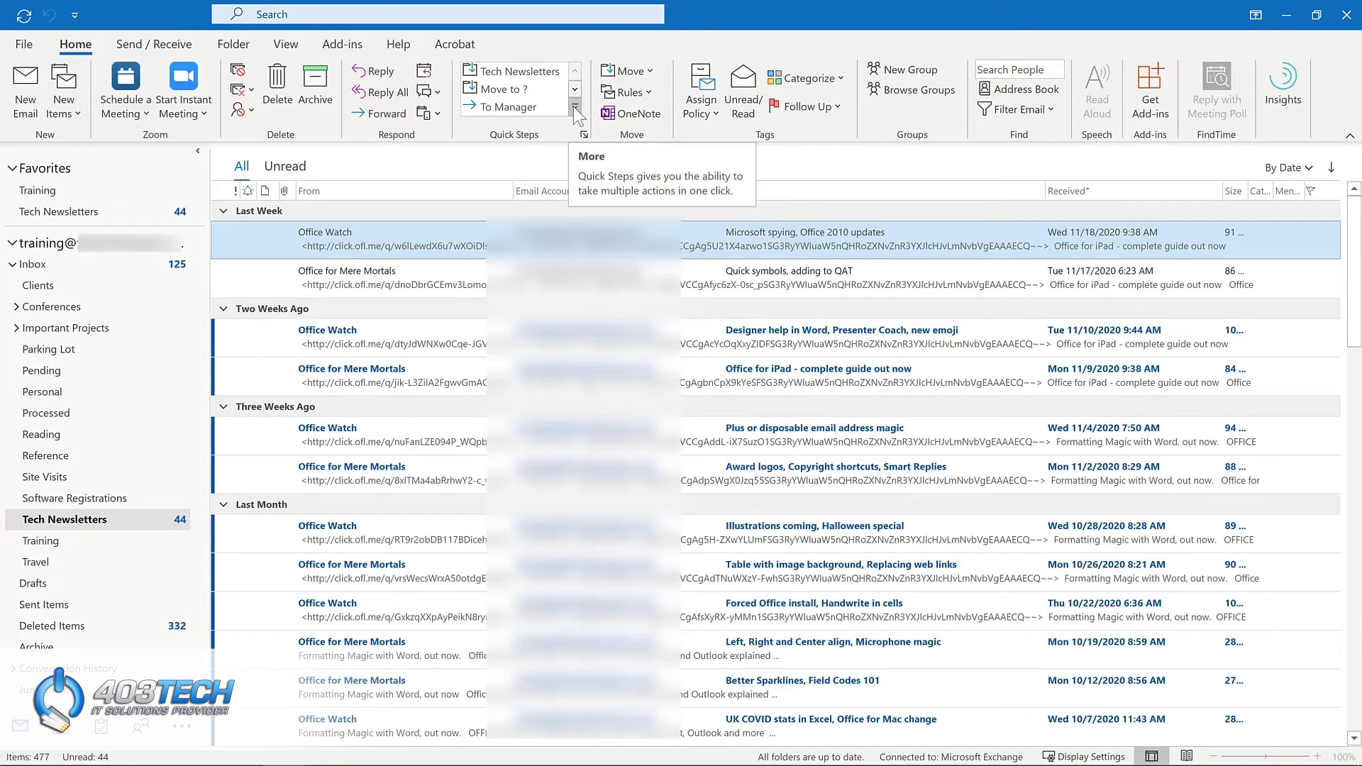
{"action": "left_click", "coordinate": [575, 108]}
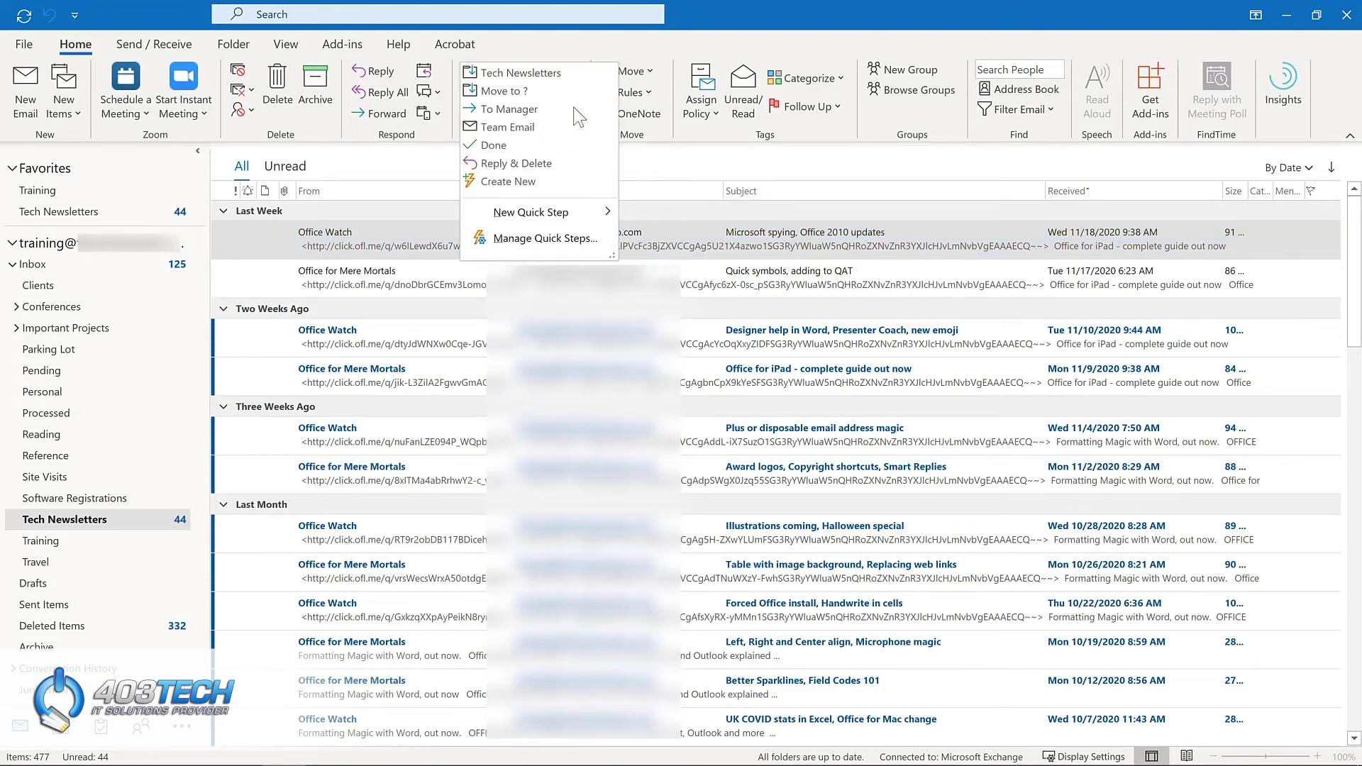
{"action": "left_click", "coordinate": [523, 240]}
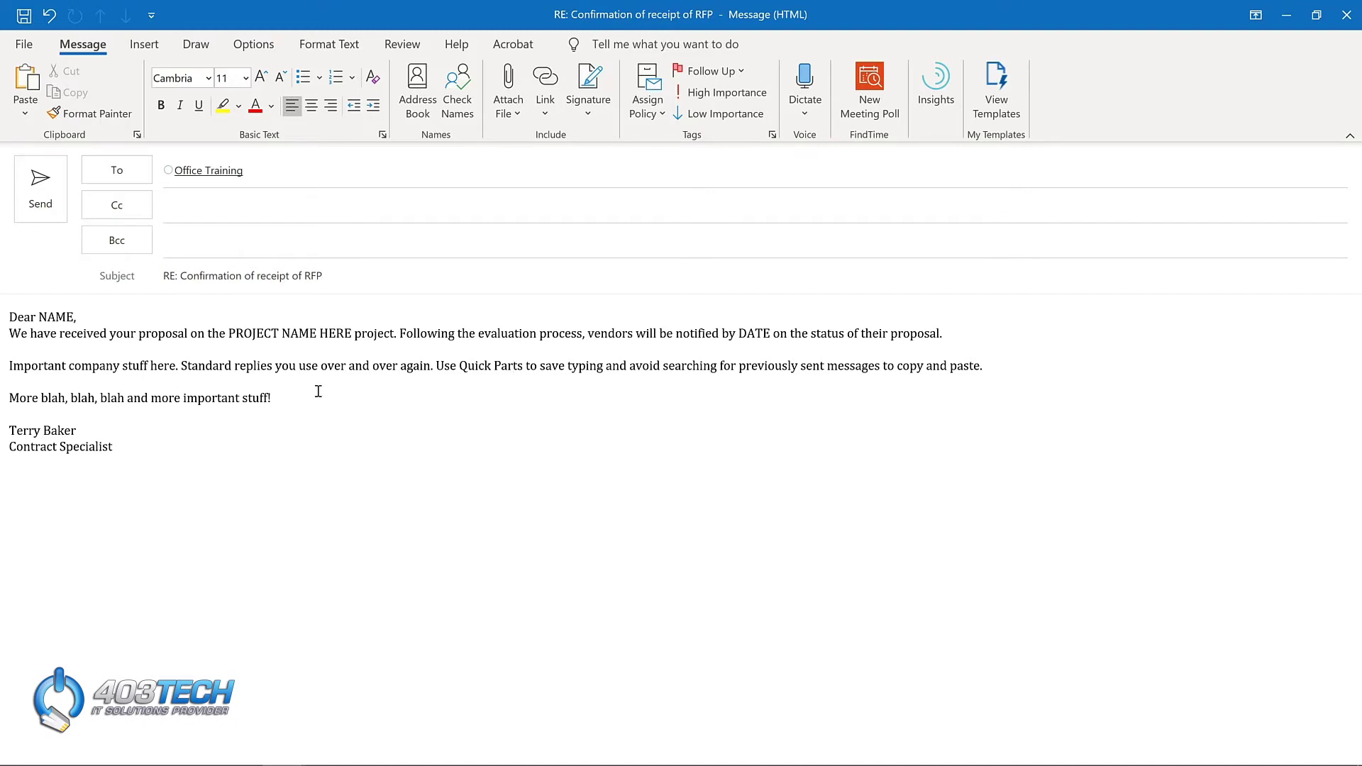
Save the entire body of the RFP receipt confirmation reply as a Quick Part named "Proposal response"
{"action": "key", "text": "ctrl+a"}
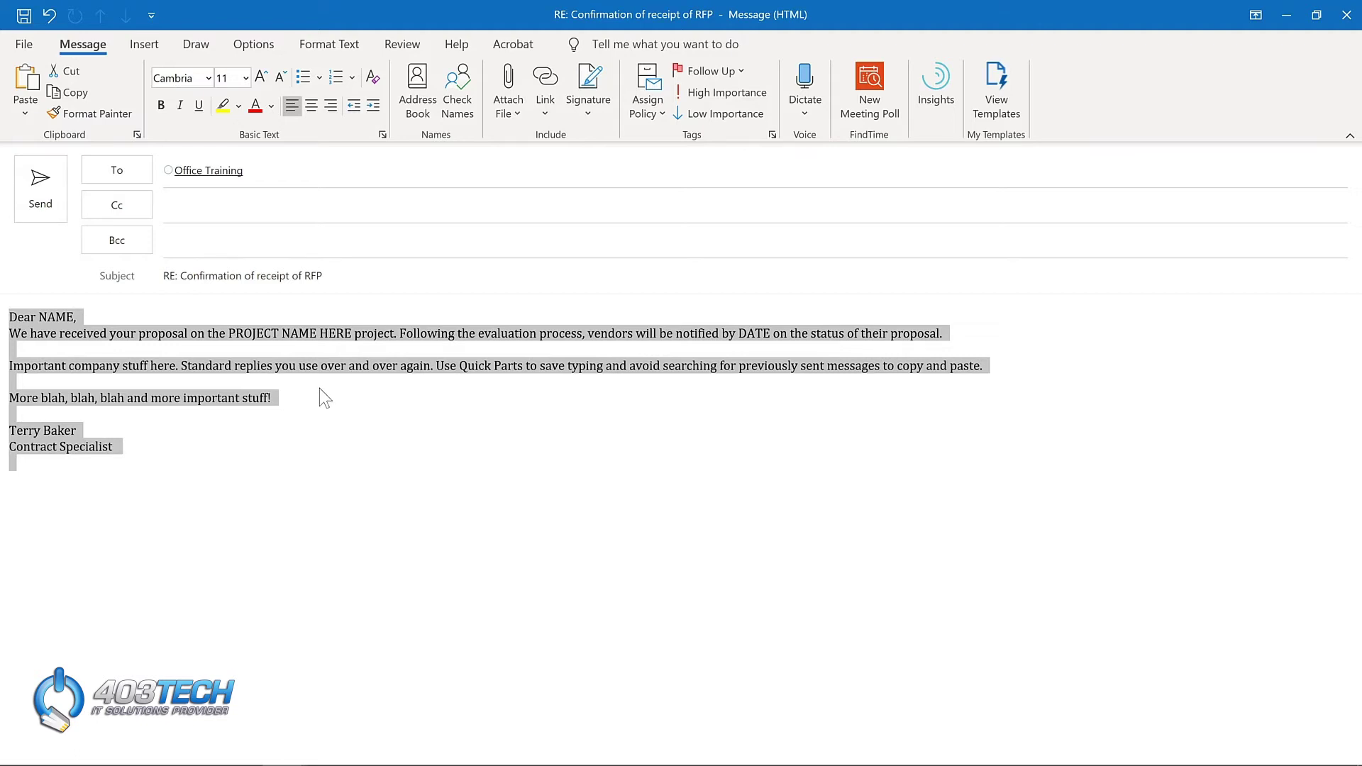
{"action": "left_click", "coordinate": [130, 45]}
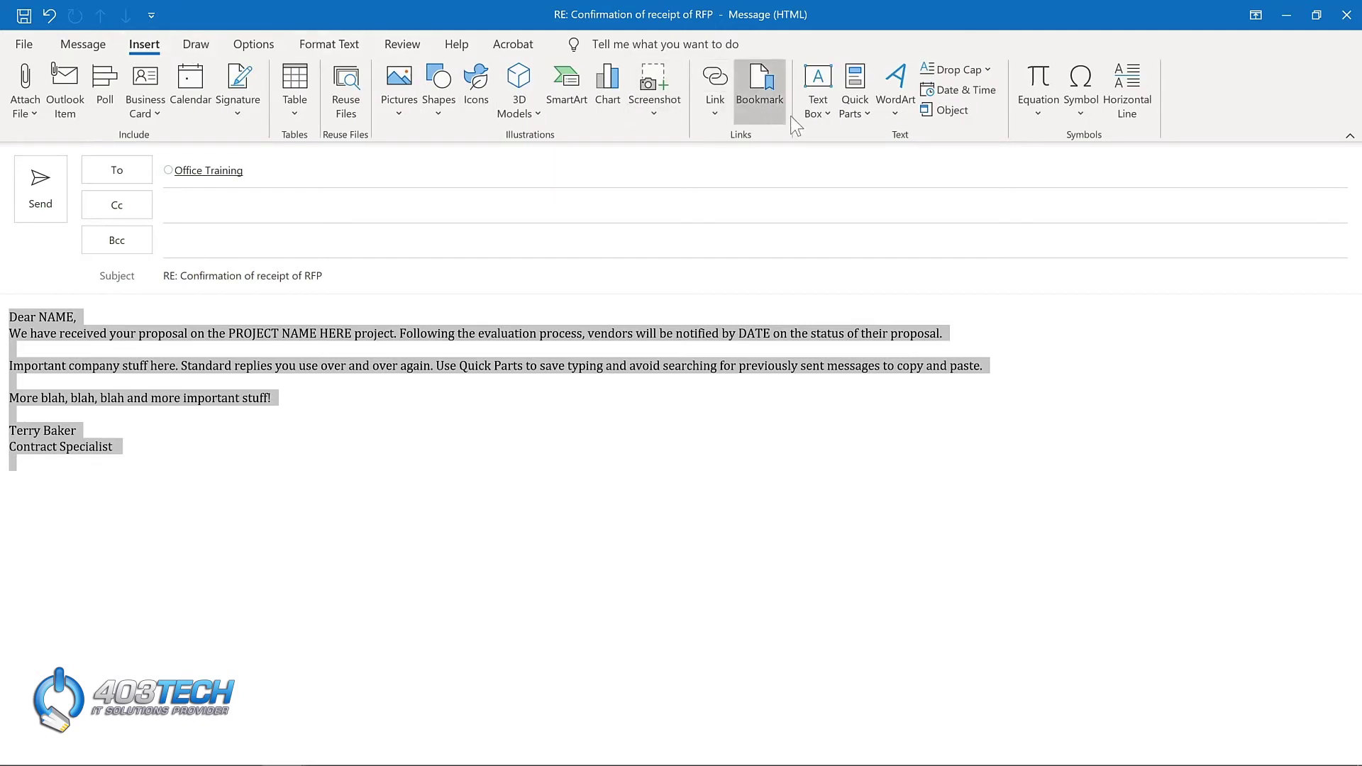
{"action": "left_click", "coordinate": [867, 116]}
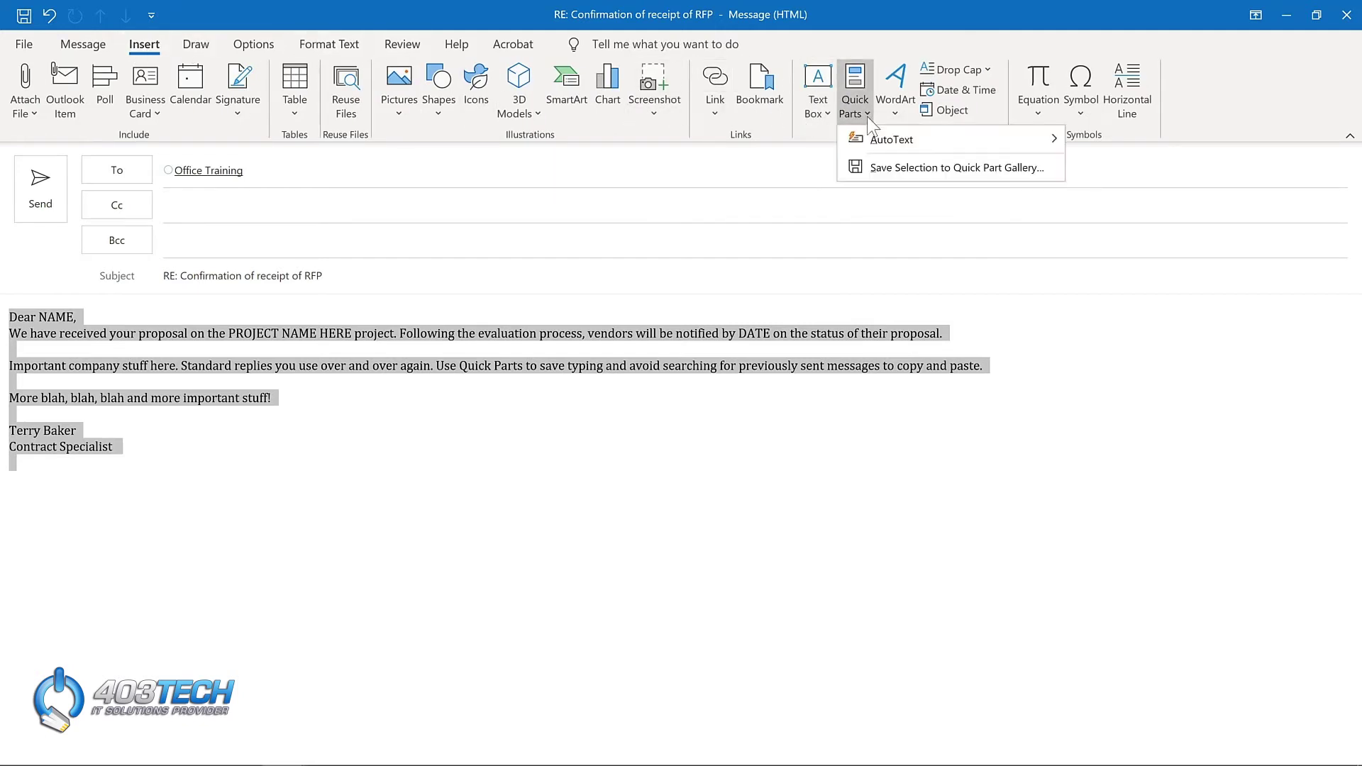
{"action": "left_click", "coordinate": [893, 170]}
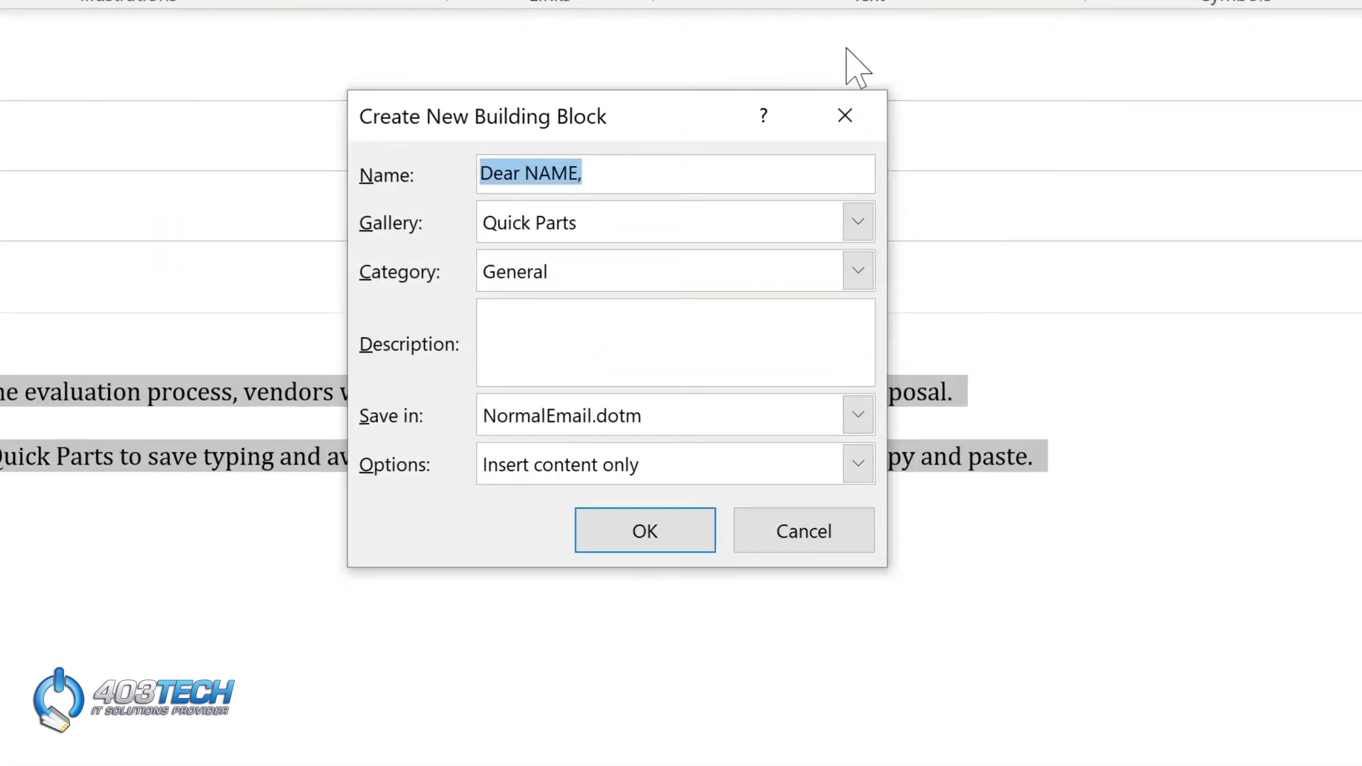
{"action": "type", "text": "Proposal response"}
Create a new category named "Proposals" for the Proposal response building block
{"action": "left_click", "coordinate": [858, 270]}
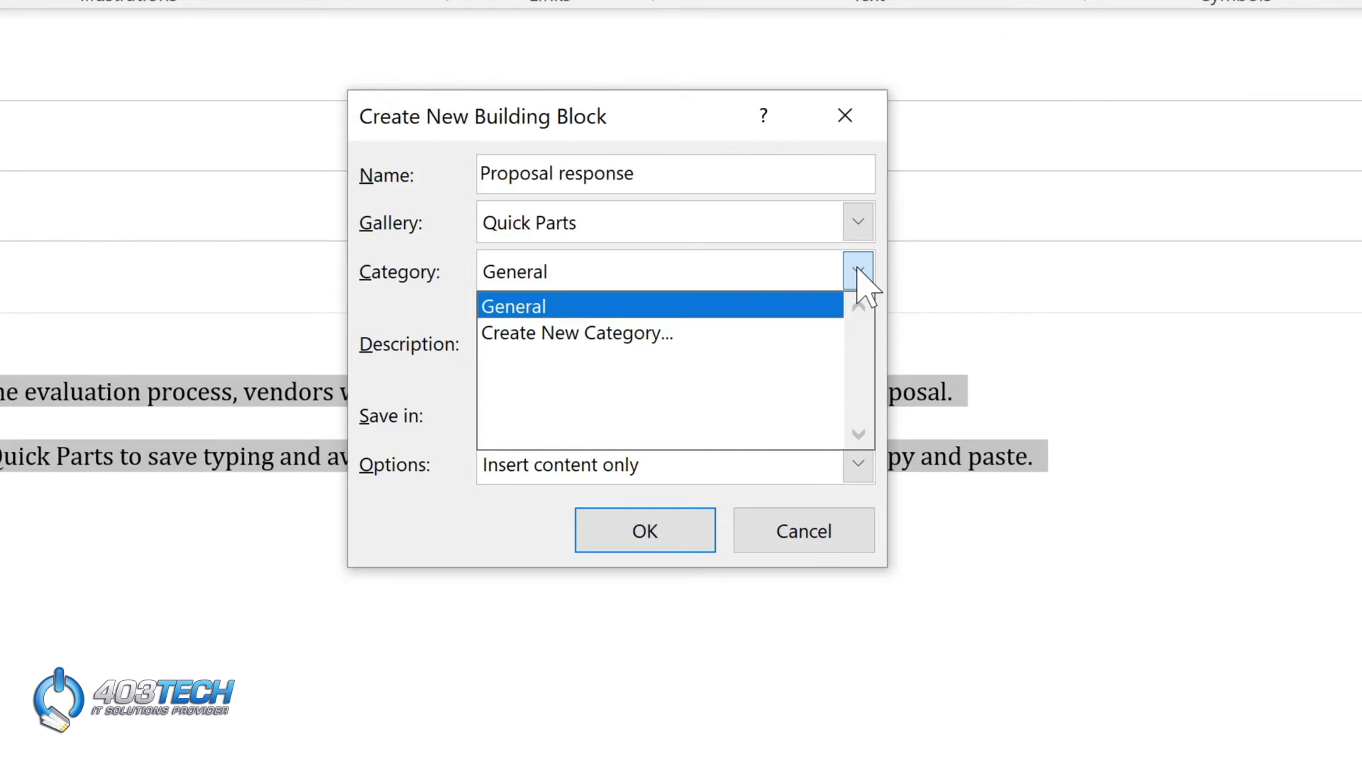
{"action": "left_click", "coordinate": [577, 333]}
{"action": "type", "text": "Pro"}
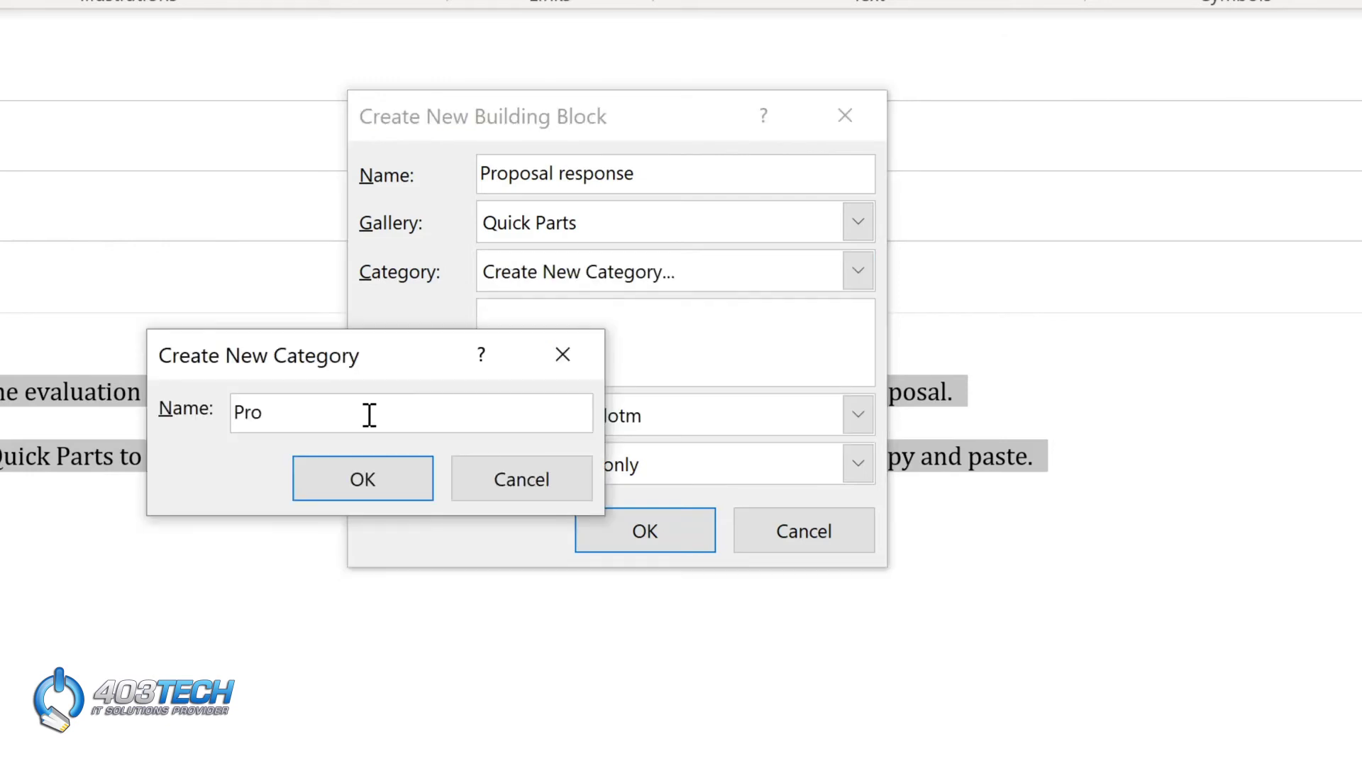
{"action": "type", "text": "posals"}
{"action": "key", "text": "Return"}
Describe the building block as "Response to project proposals", keep the Insert content only option, and save it
{"action": "left_click", "coordinate": [535, 316]}
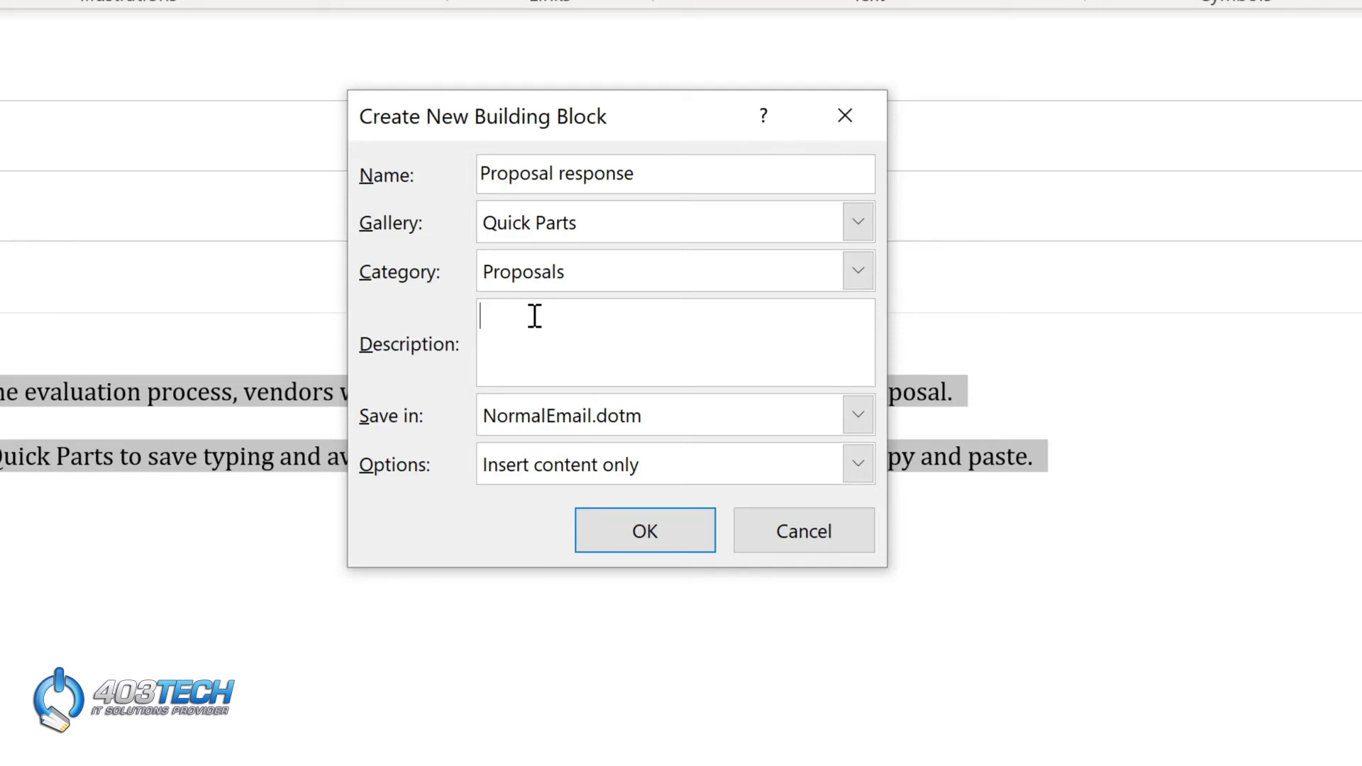
{"action": "type", "text": "Response to project proposals"}
{"action": "left_click", "coordinate": [859, 467]}
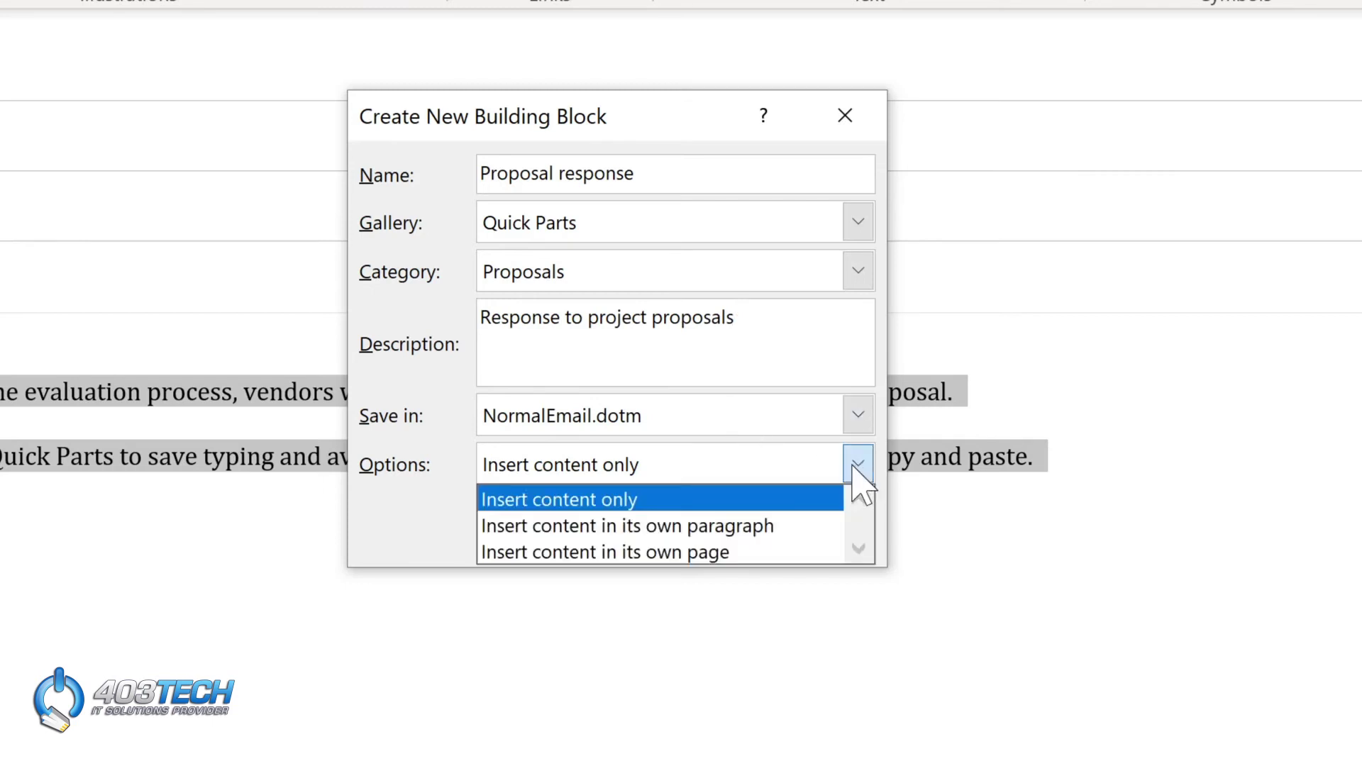
{"action": "left_click", "coordinate": [859, 477]}
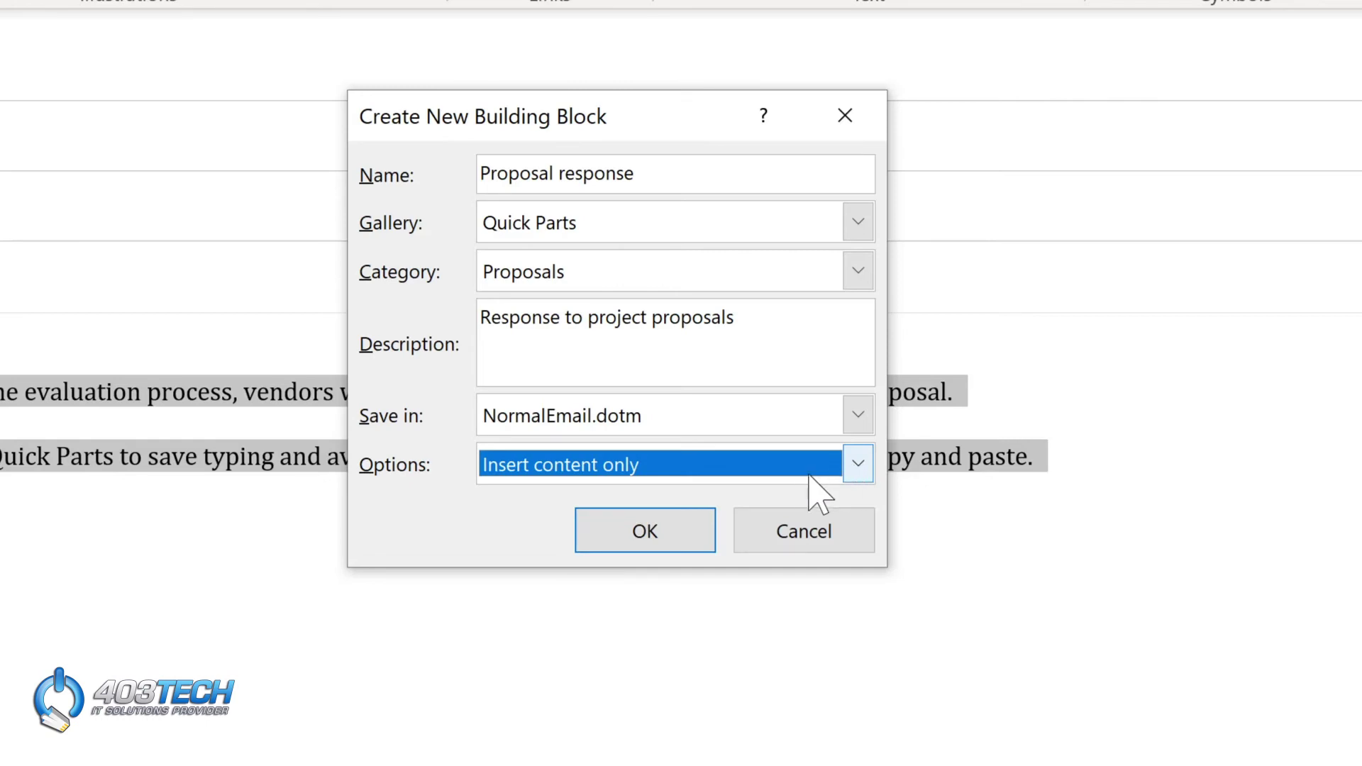
{"action": "left_click", "coordinate": [644, 529]}
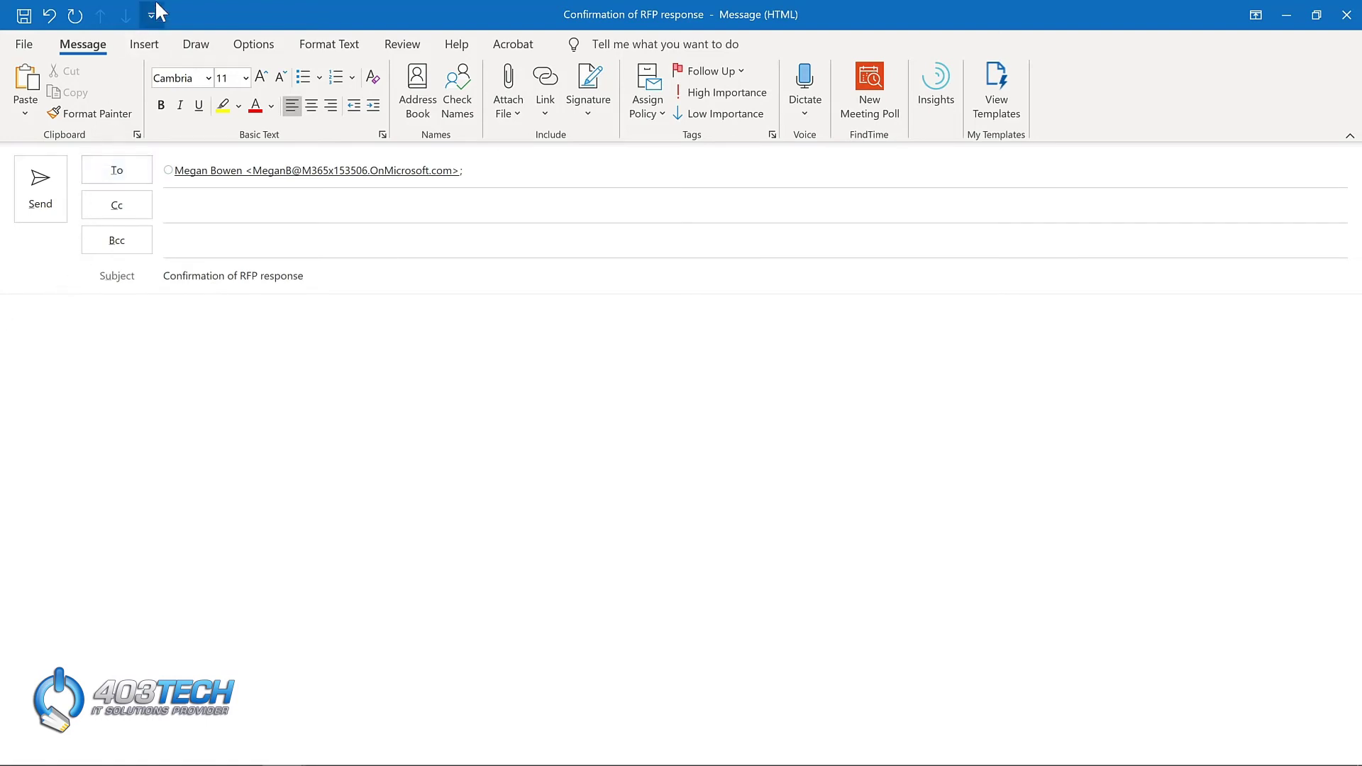
Insert the Proposal response Quick Part into the empty body of the "Confirmation of RFP response" message
{"action": "left_click", "coordinate": [146, 46]}
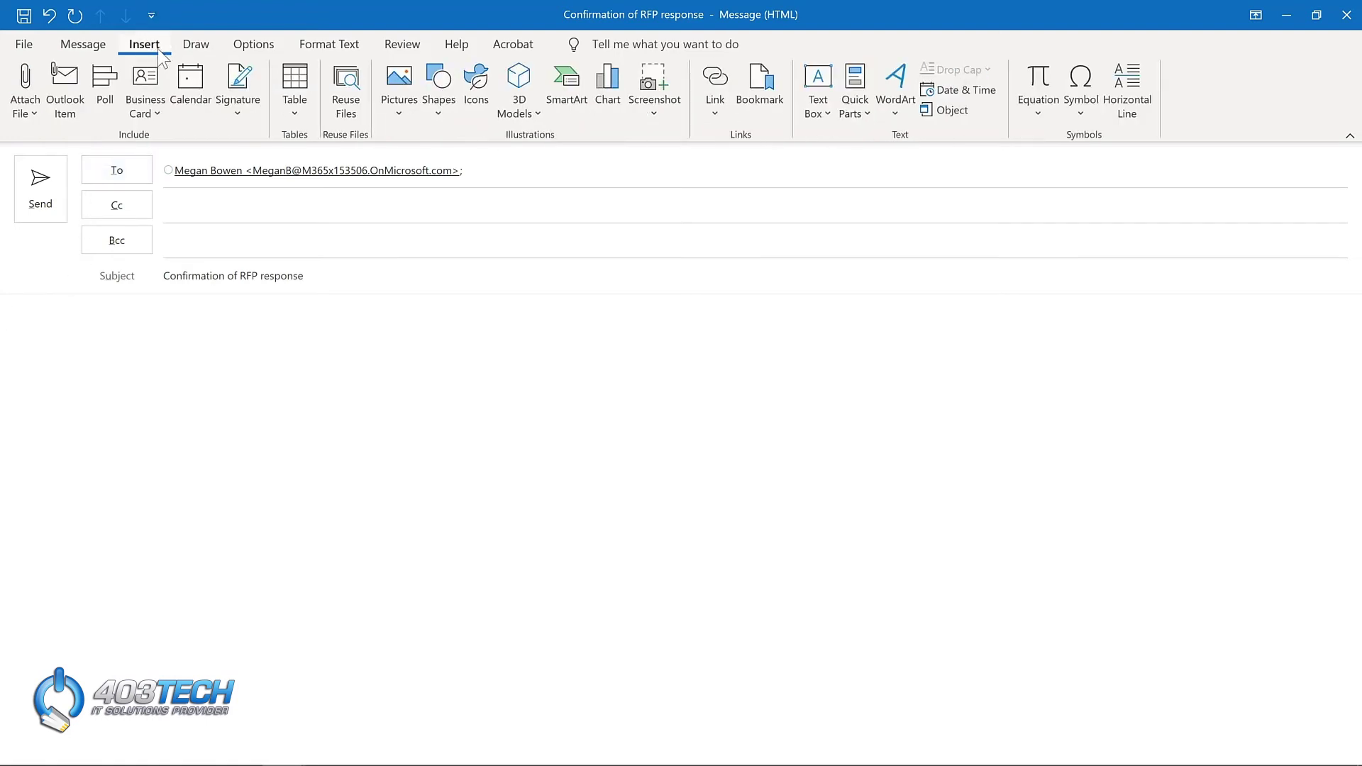
{"action": "left_click", "coordinate": [853, 127]}
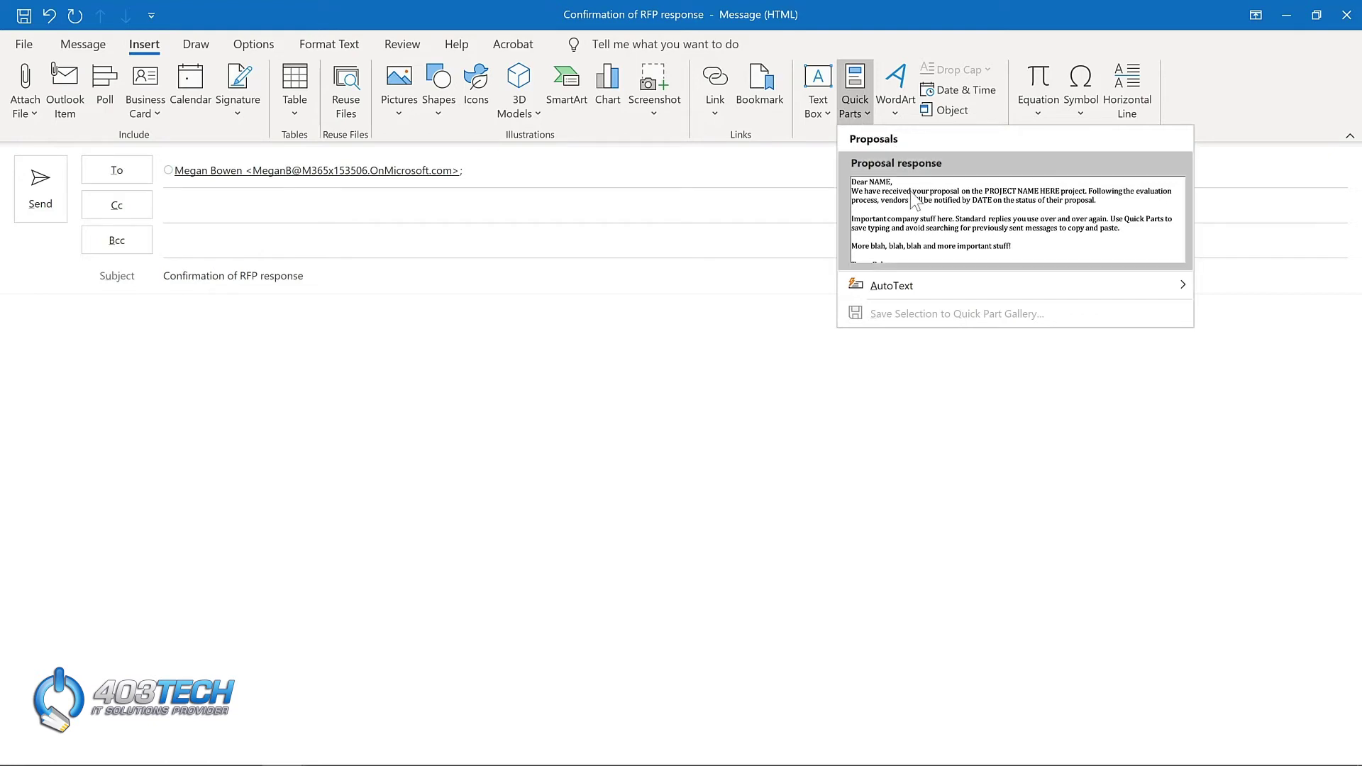
{"action": "left_click", "coordinate": [915, 210]}
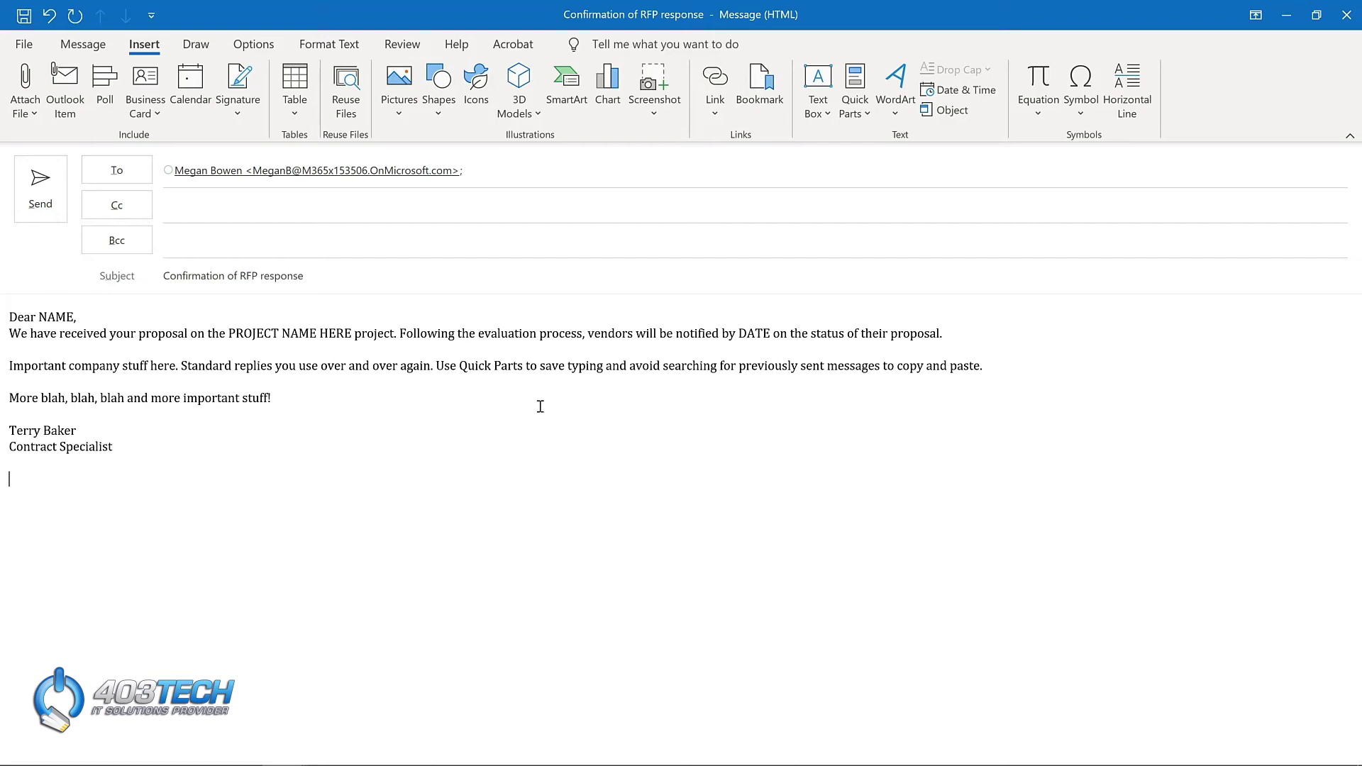
Open the building block organizer from the Proposal response Quick Part to manage or delete saved entries
{"action": "left_click", "coordinate": [856, 105]}
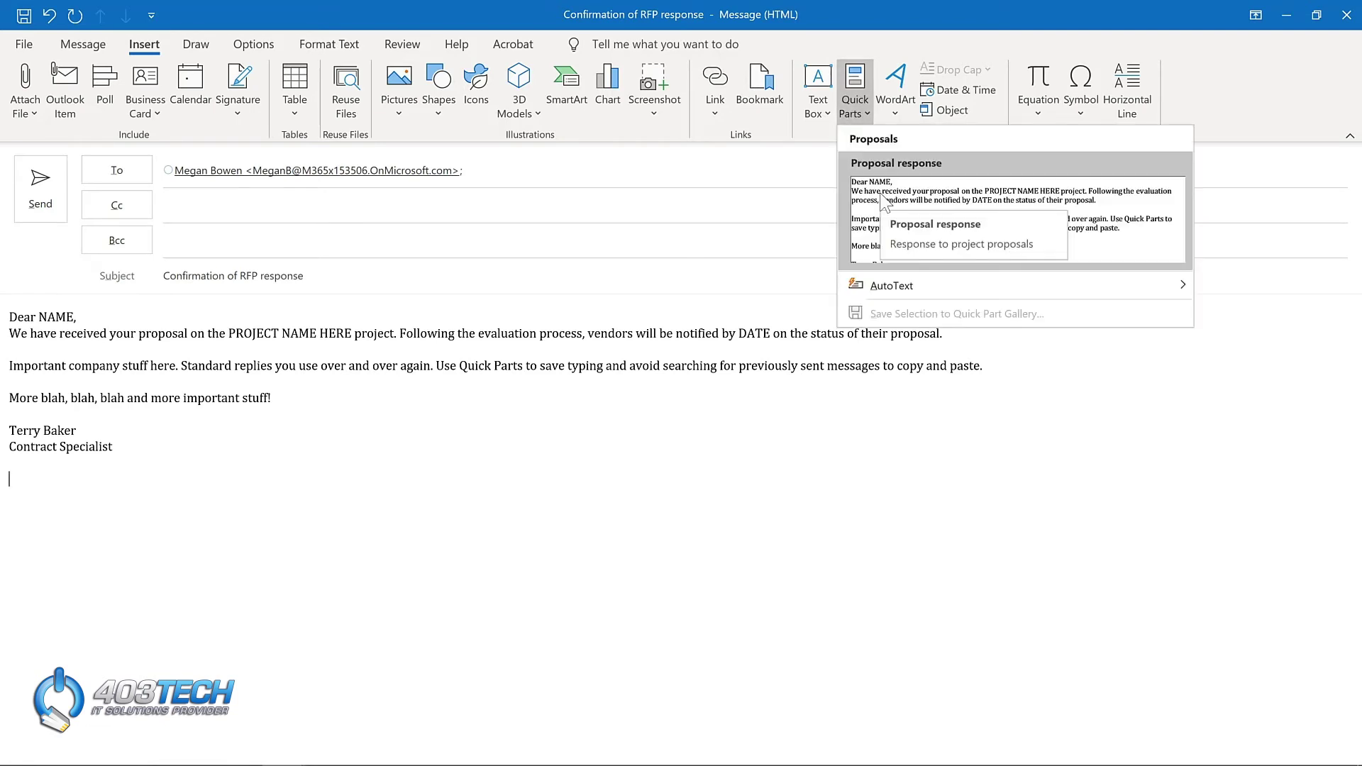
{"action": "right_click", "coordinate": [884, 203]}
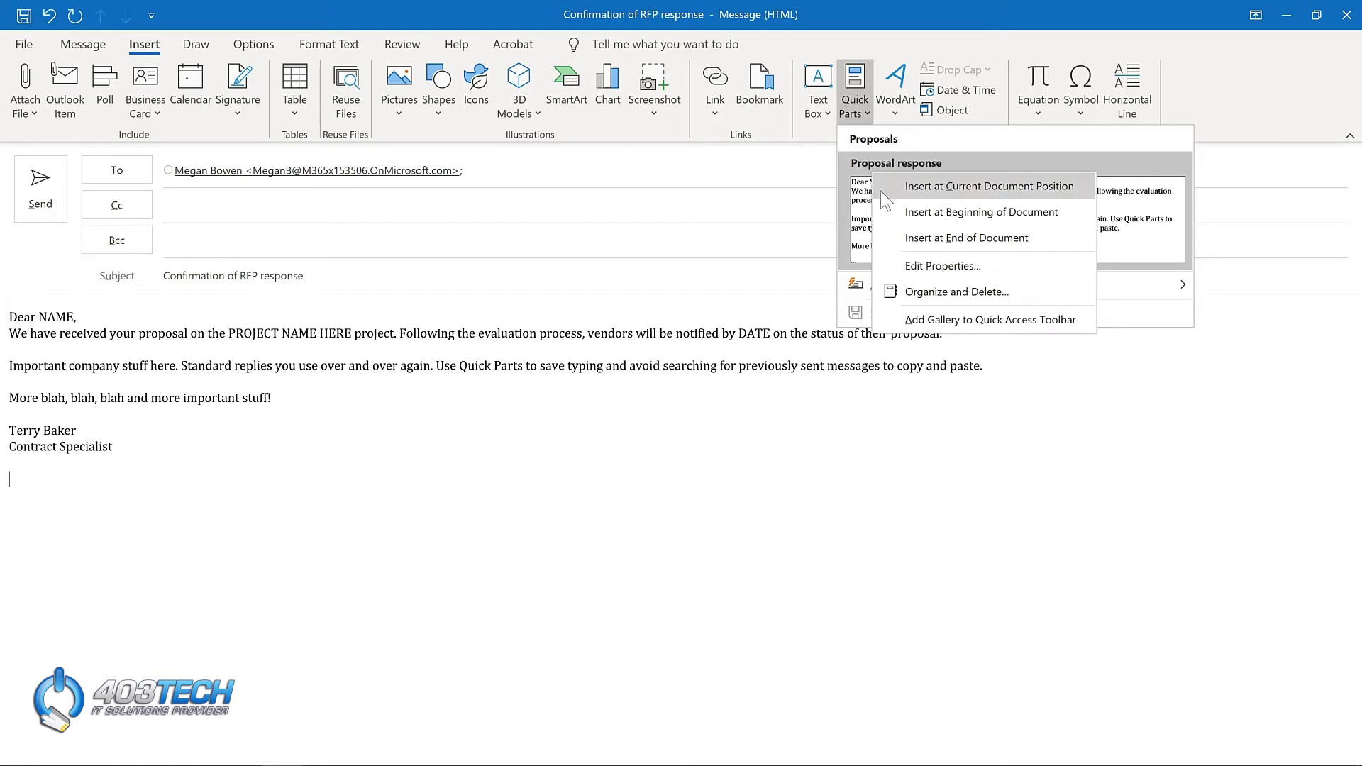
{"action": "left_click", "coordinate": [914, 288]}
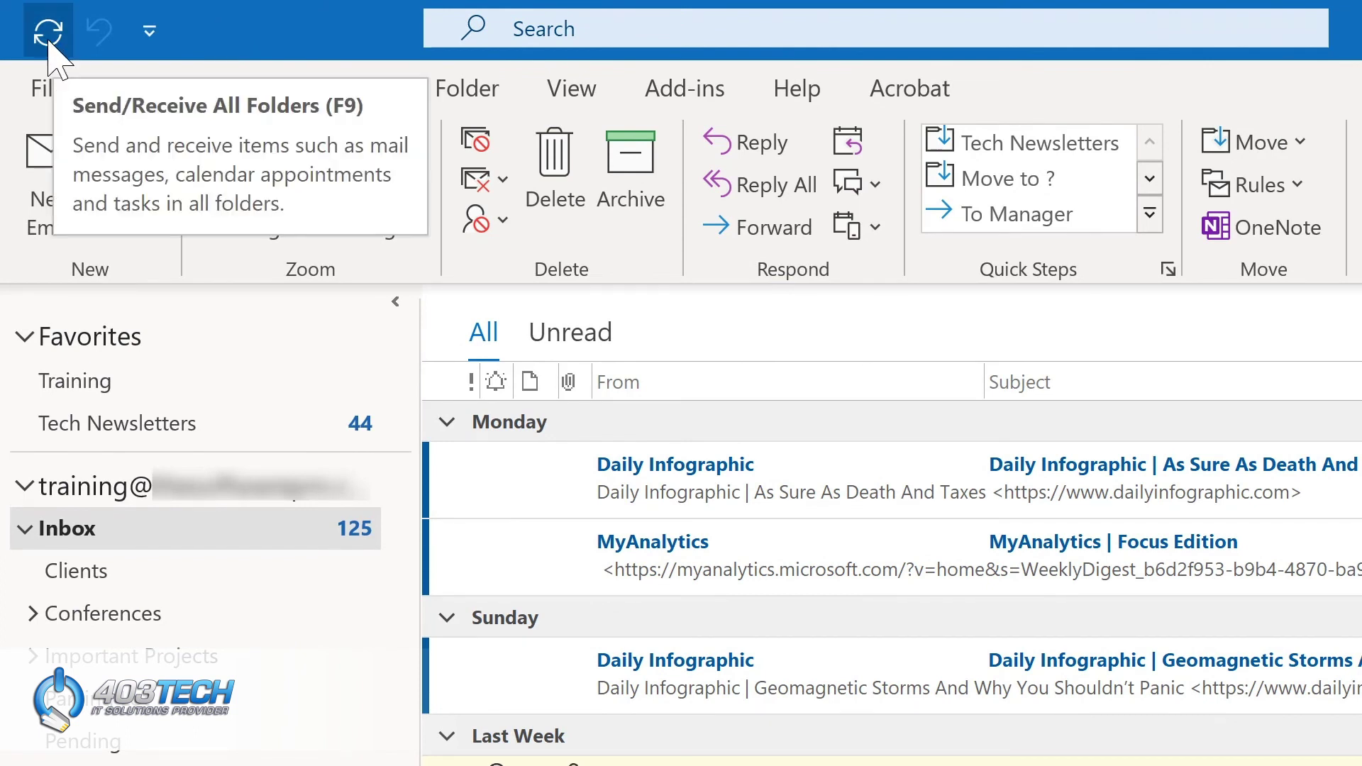
Add the Reply, Reply All and Forward commands to the main window's Quick Access Toolbar
{"action": "left_click", "coordinate": [152, 32]}
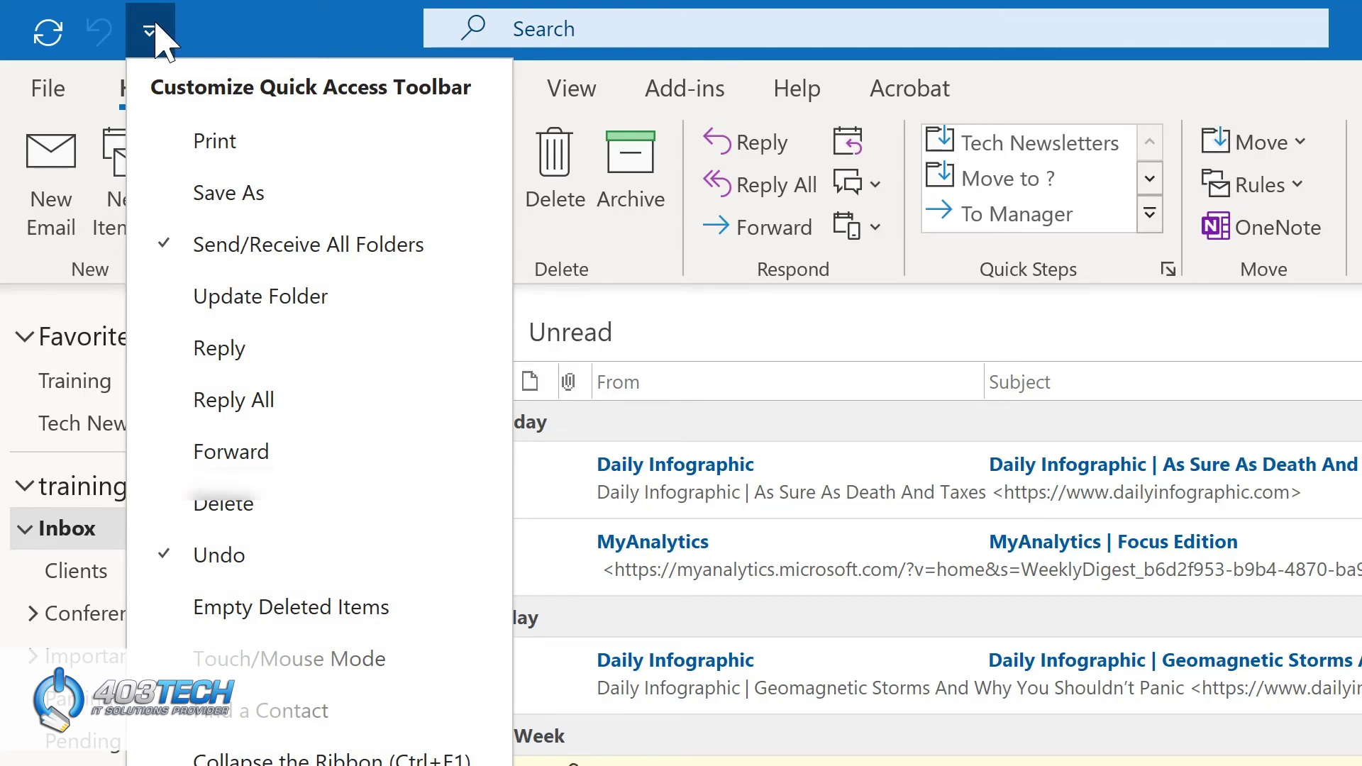
{"action": "left_click", "coordinate": [216, 349]}
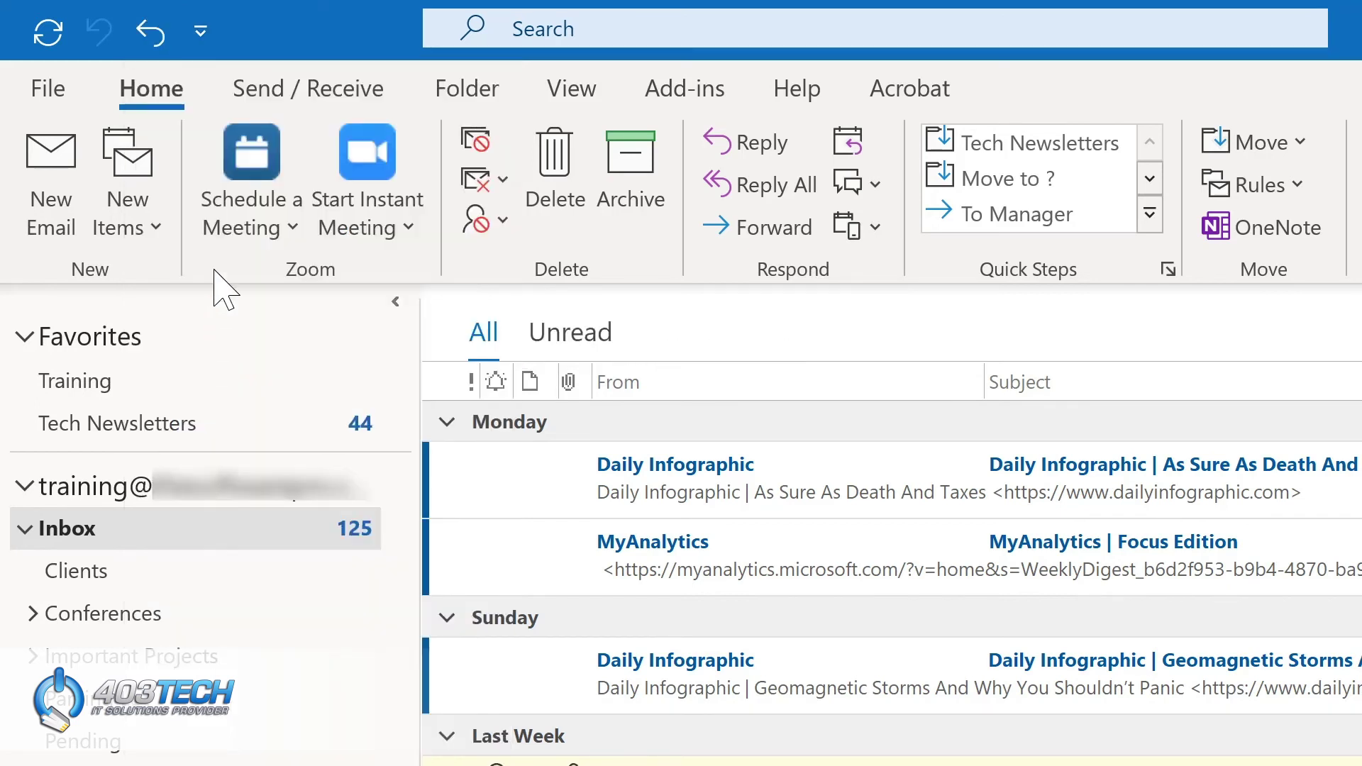
{"action": "left_click", "coordinate": [201, 32]}
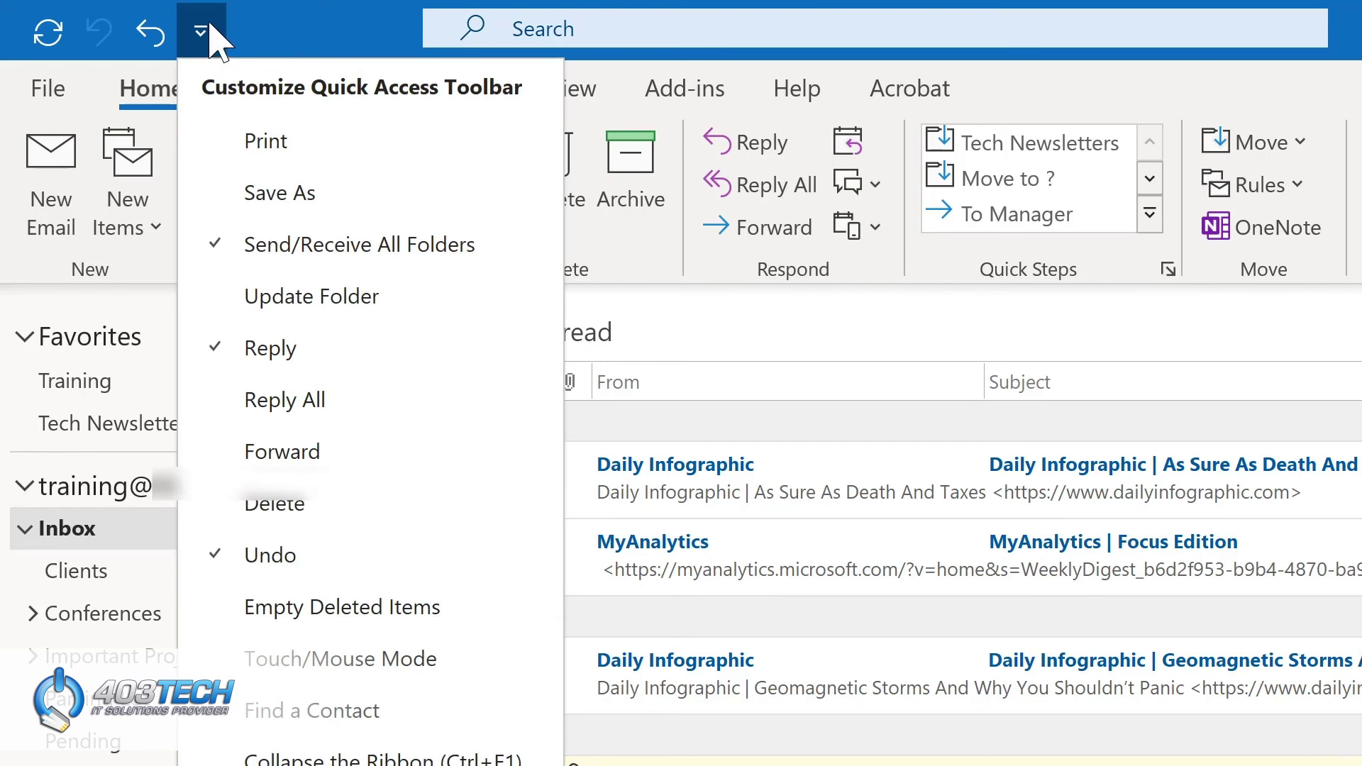
{"action": "left_click", "coordinate": [254, 401]}
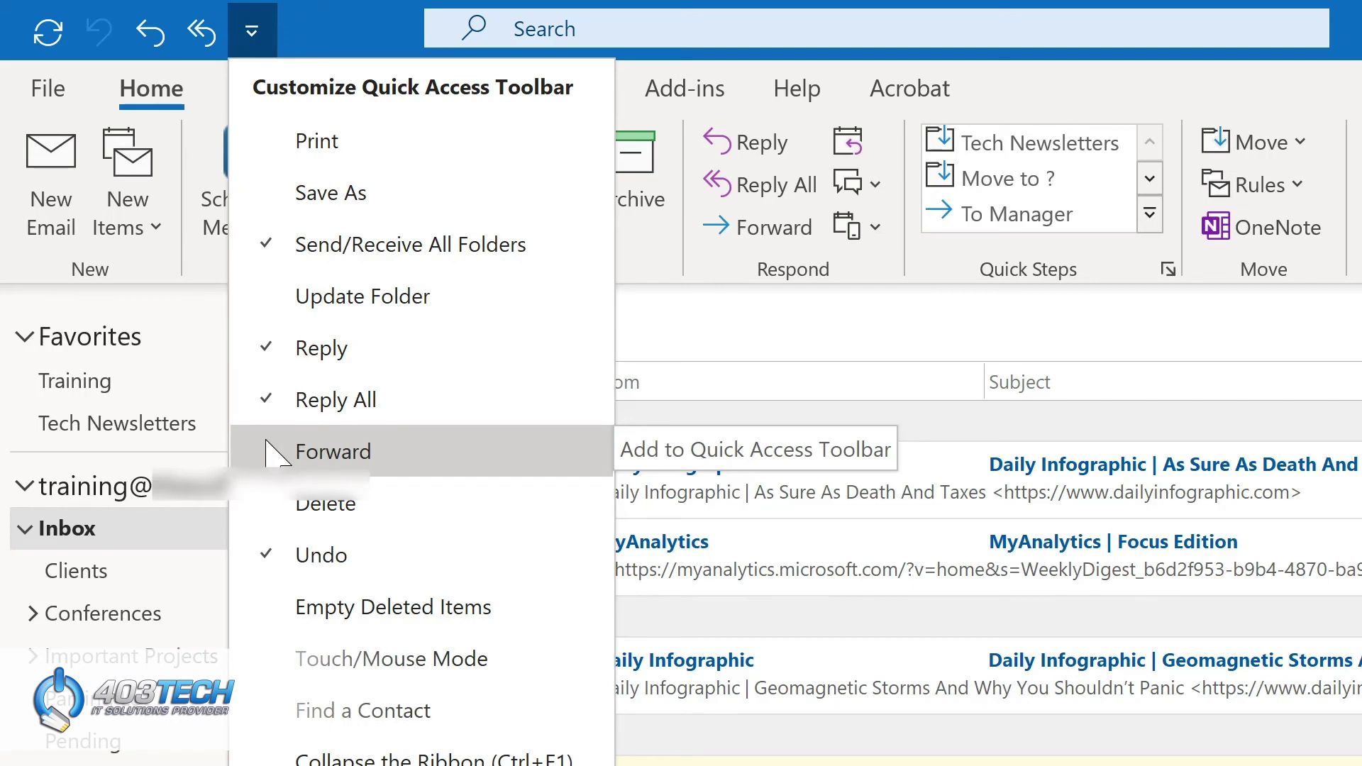
{"action": "left_click", "coordinate": [268, 451]}
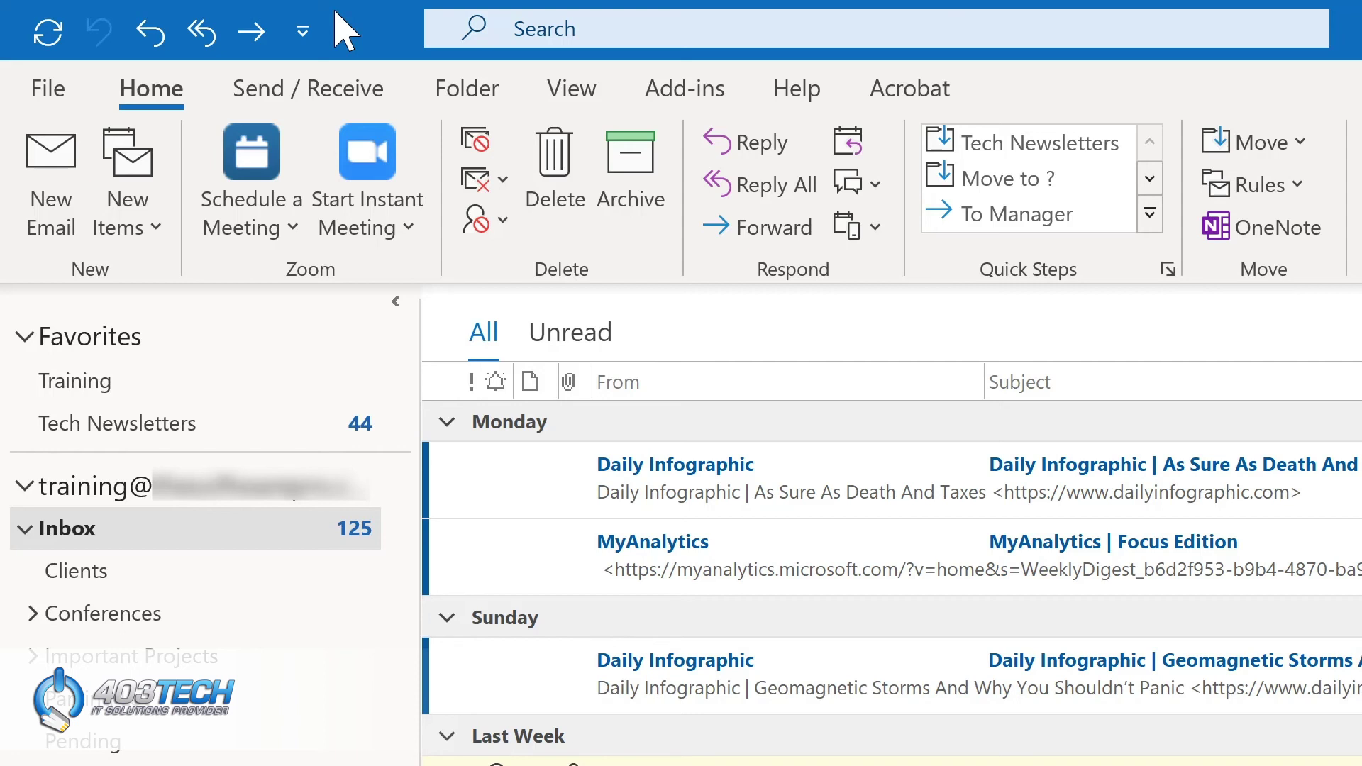
Start a new email message and add the Quick Parts command to the message window's Quick Access Toolbar
{"action": "key", "text": "ctrl+n"}
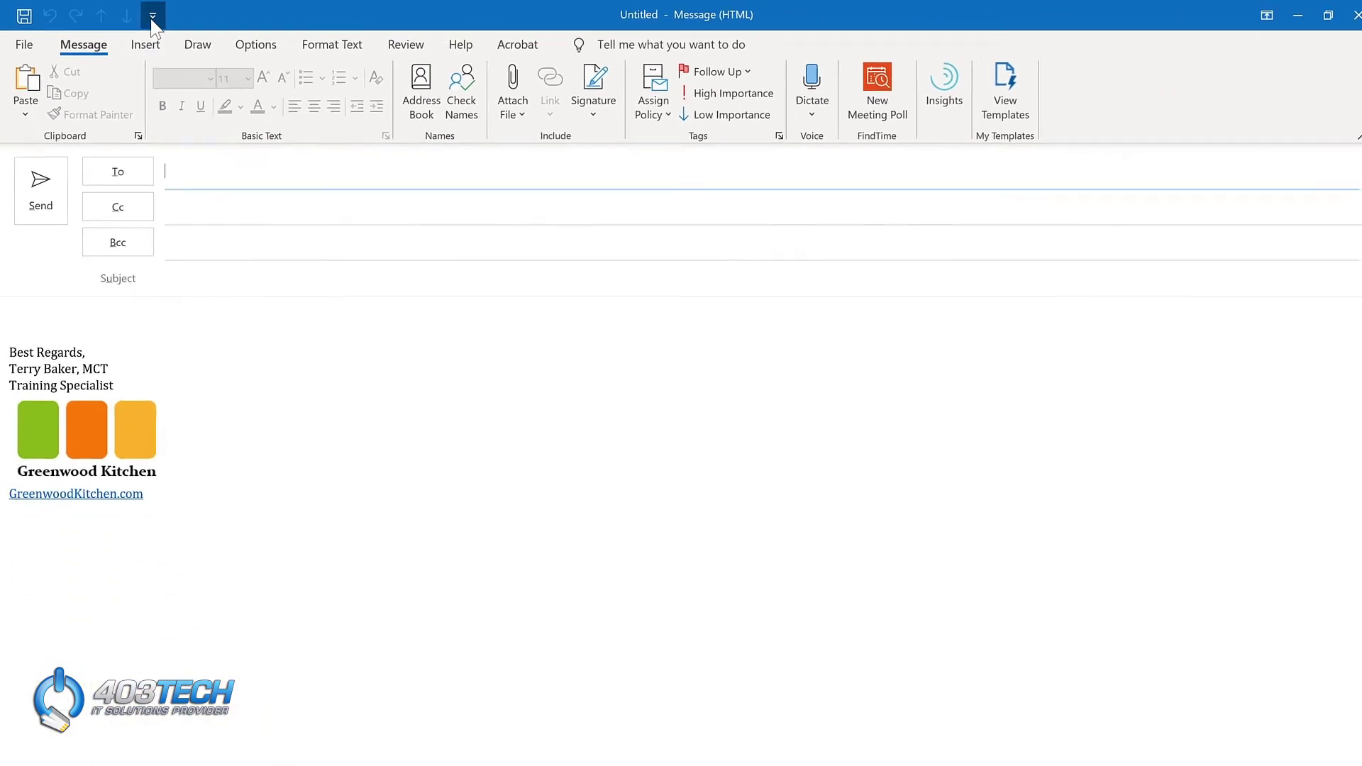
{"action": "left_click", "coordinate": [152, 17]}
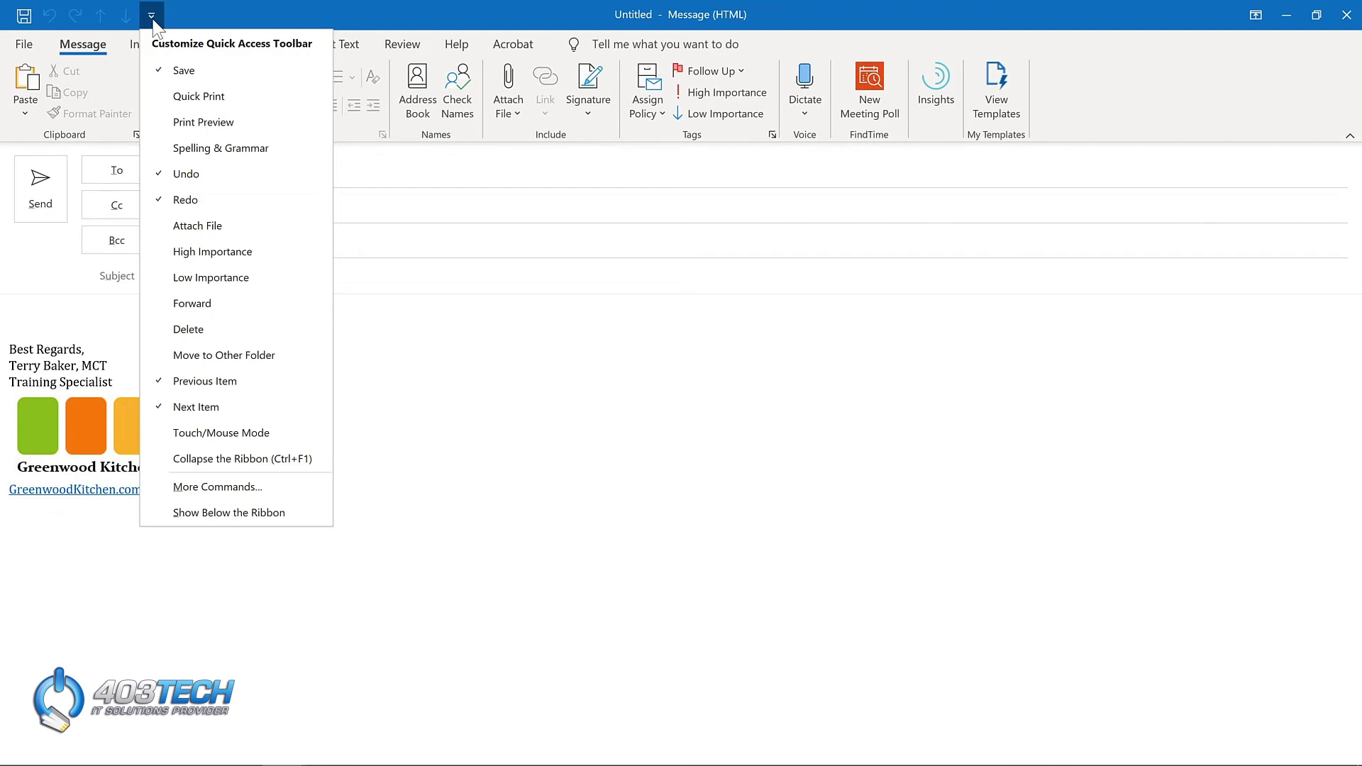
{"action": "left_click", "coordinate": [151, 16]}
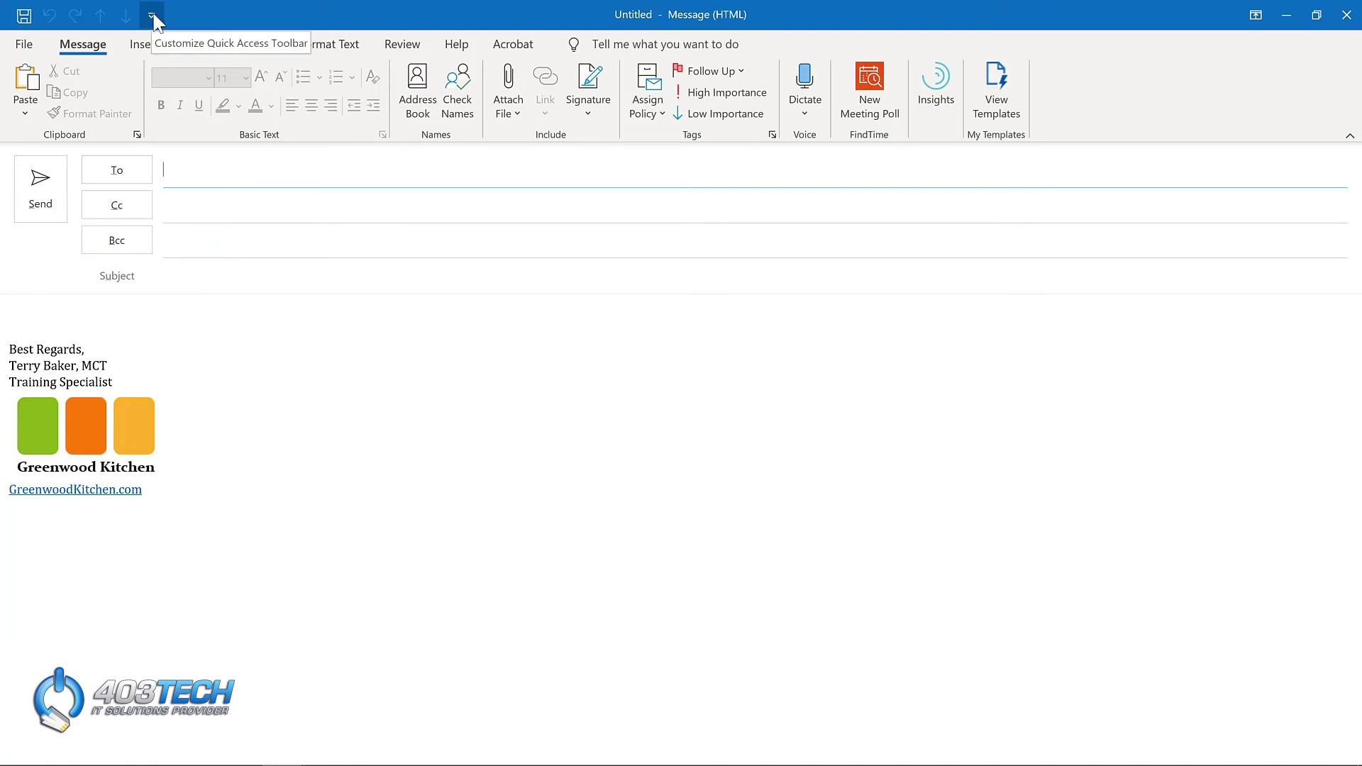
{"action": "left_click", "coordinate": [52, 303]}
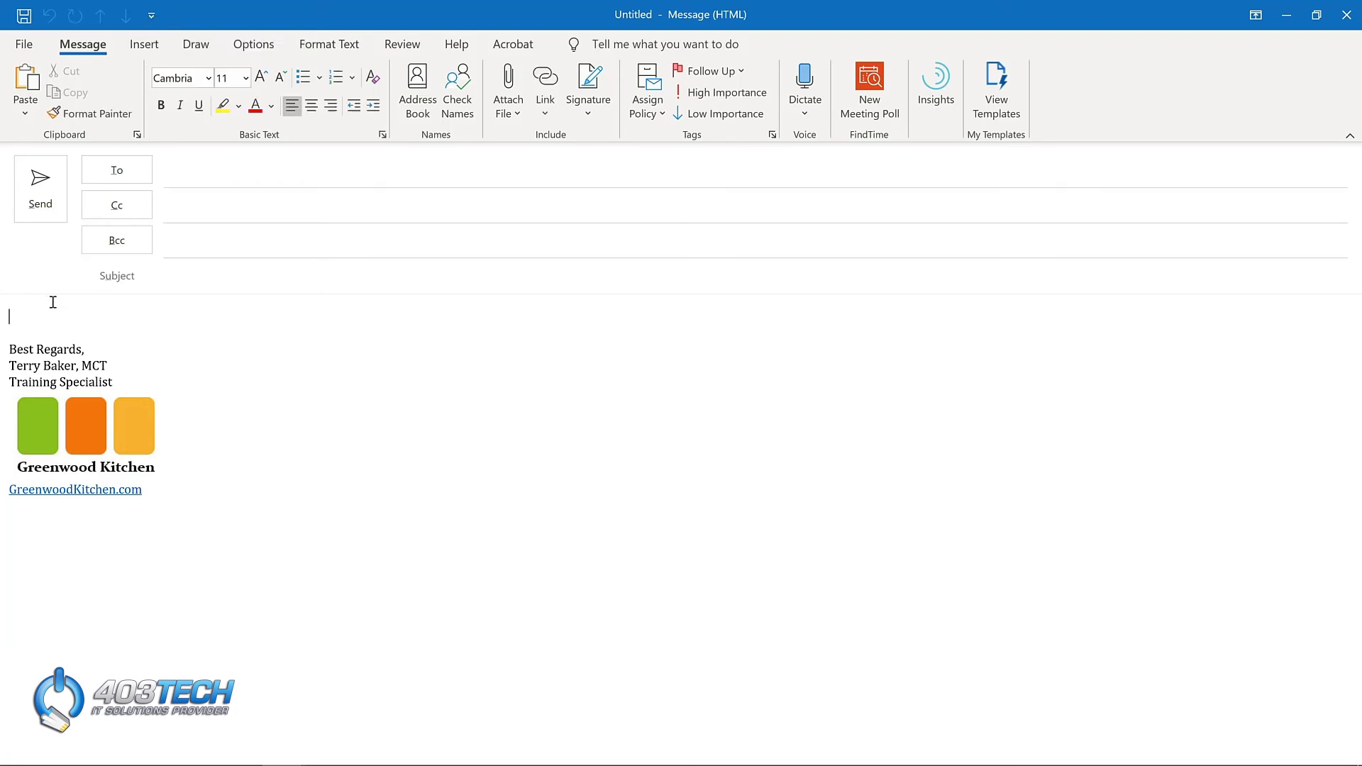
{"action": "left_click", "coordinate": [142, 46]}
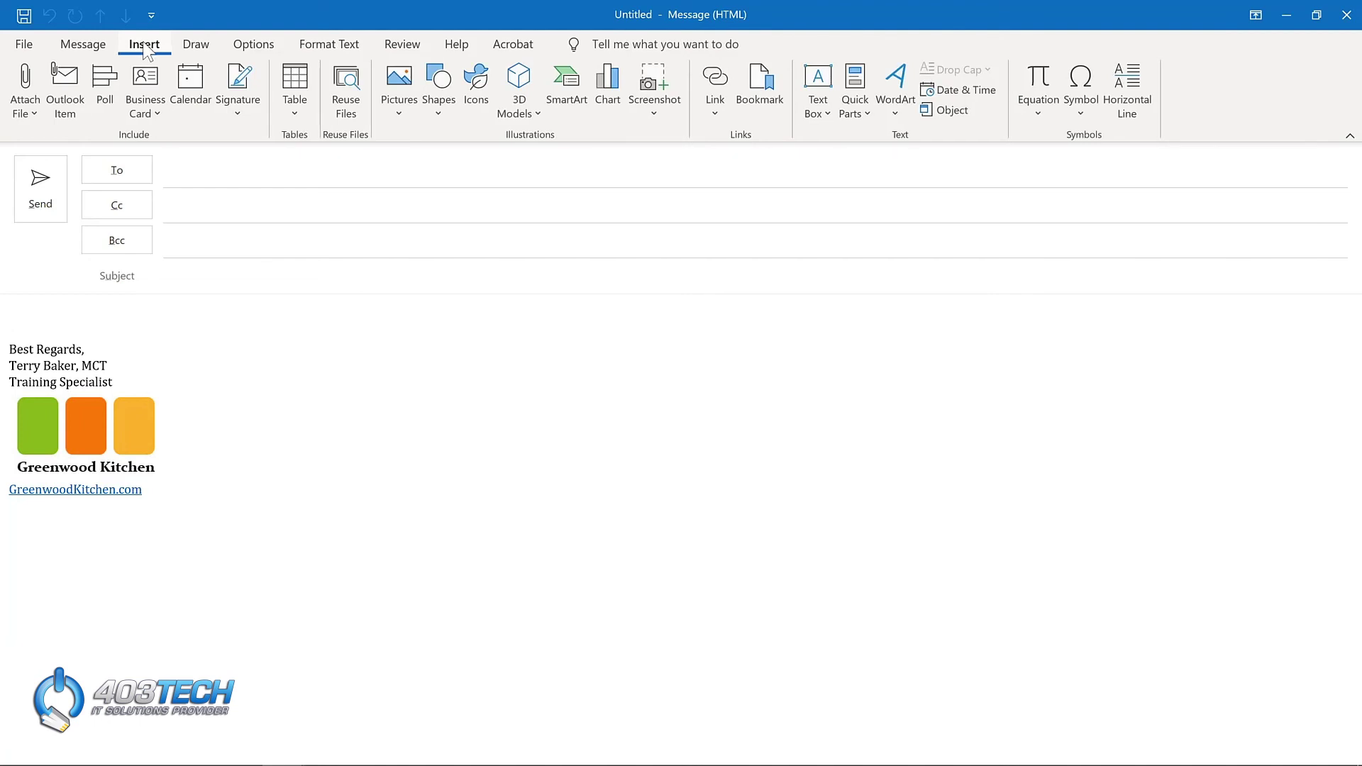
{"action": "right_click", "coordinate": [855, 84]}
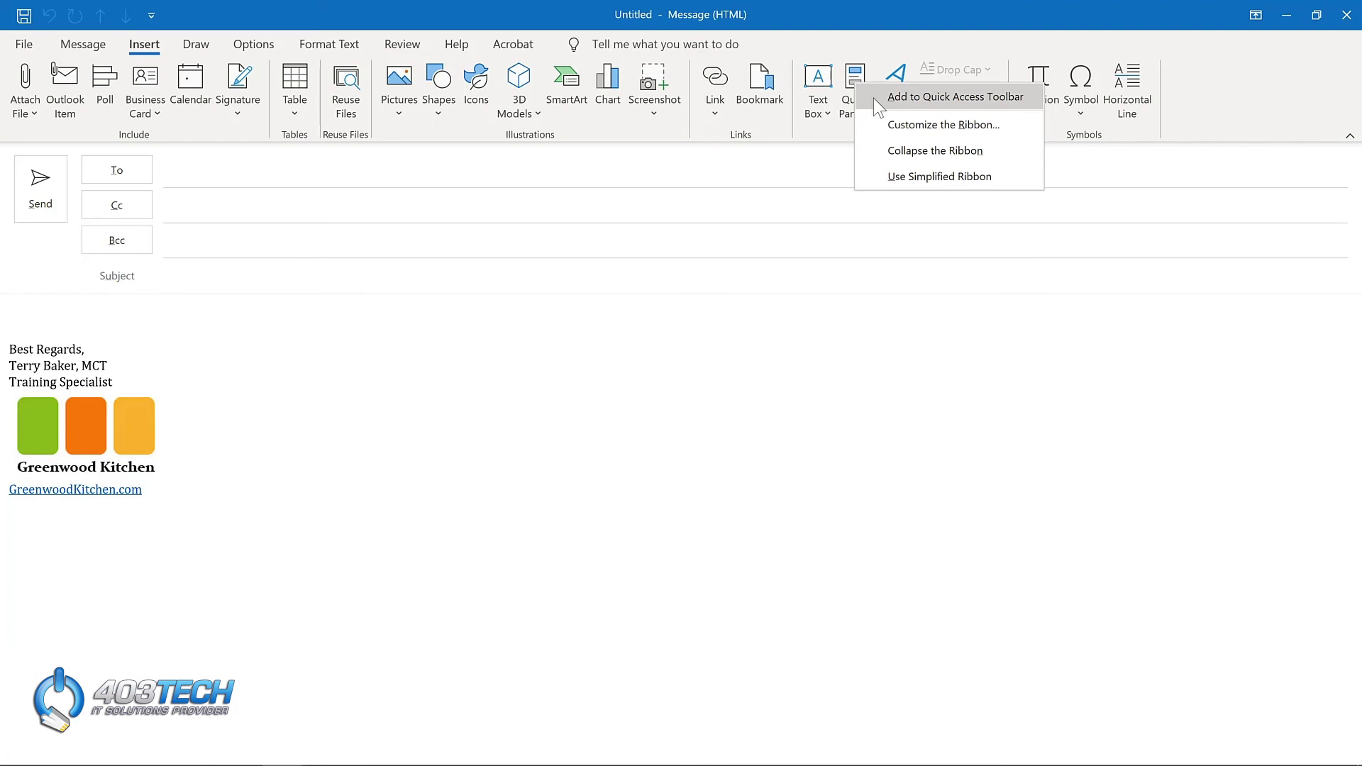
{"action": "left_click", "coordinate": [874, 98]}
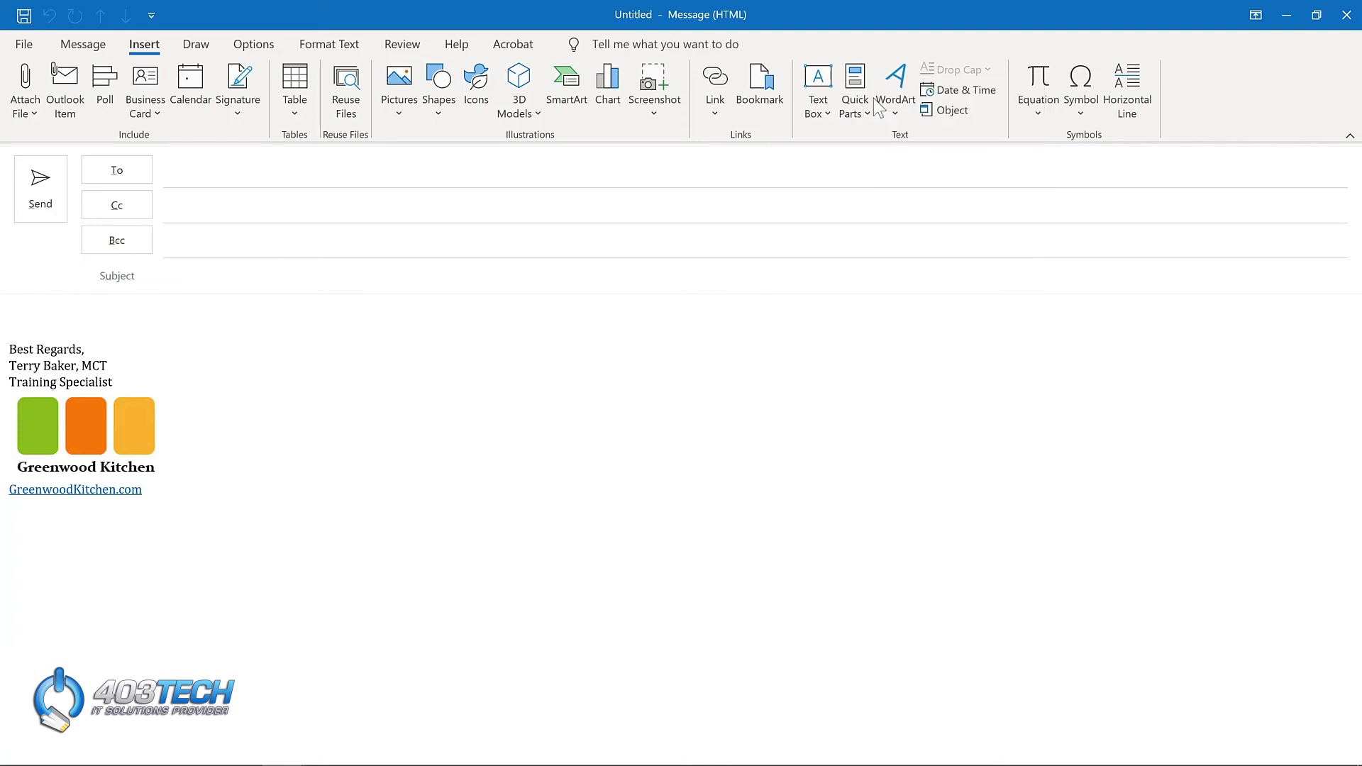
Add the Delay Delivery command to the message window's Quick Access Toolbar and open the toolbar's customization options
{"action": "left_click", "coordinate": [254, 45]}
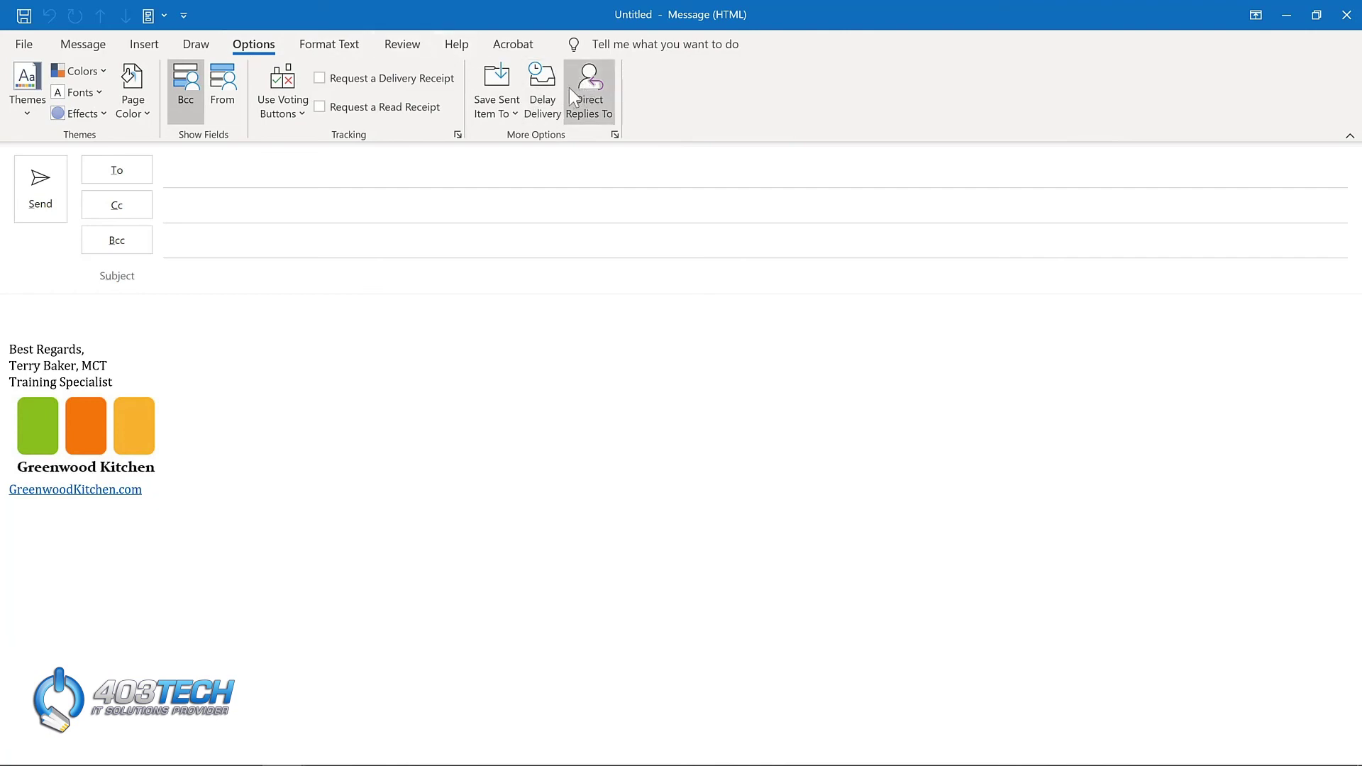
{"action": "right_click", "coordinate": [550, 89]}
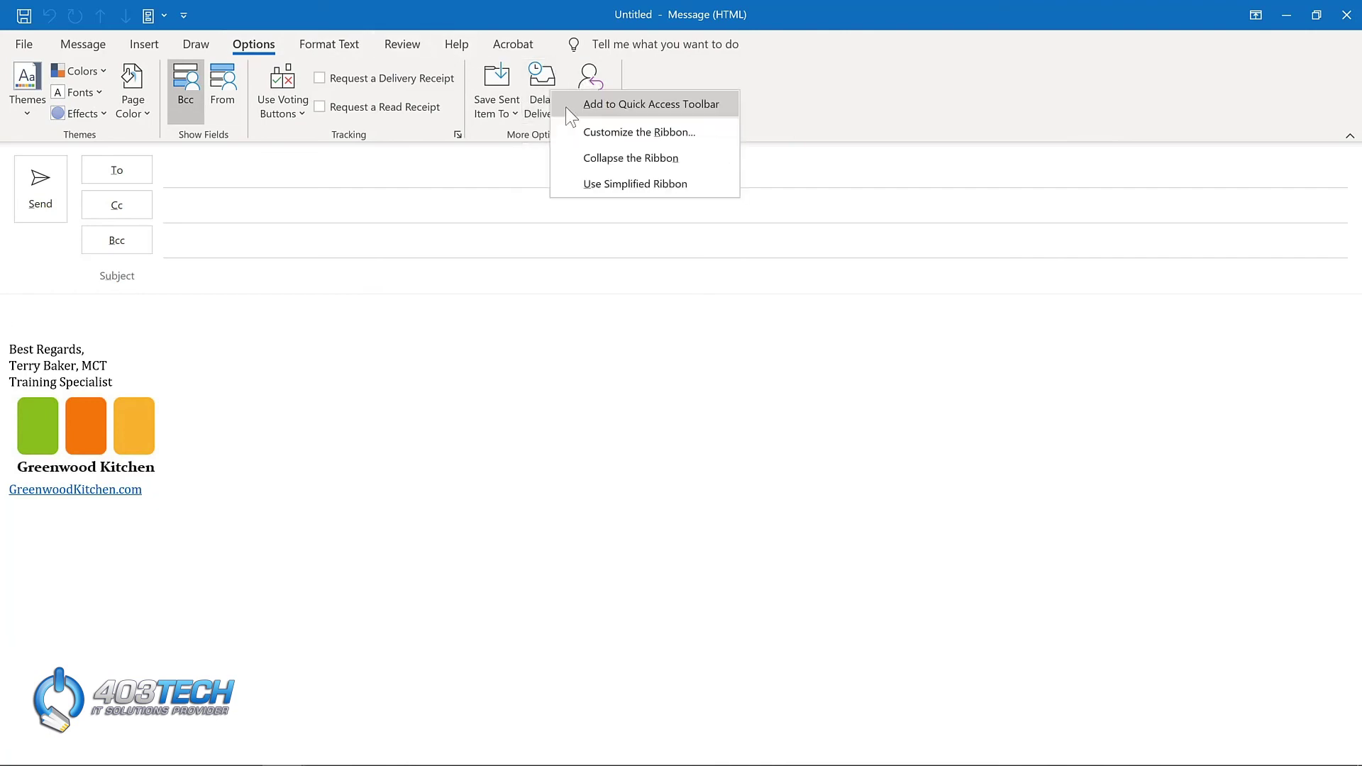
{"action": "left_click", "coordinate": [567, 101]}
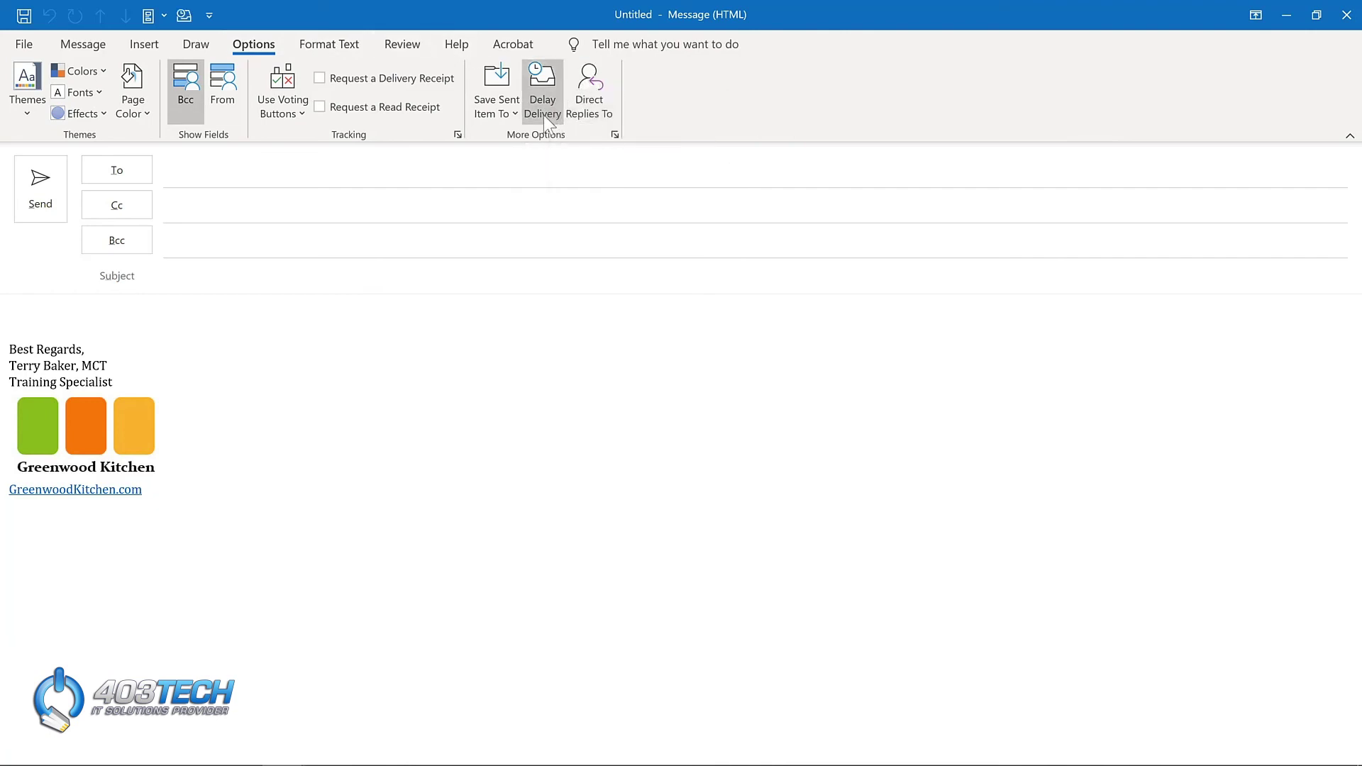
{"action": "left_click", "coordinate": [209, 15]}
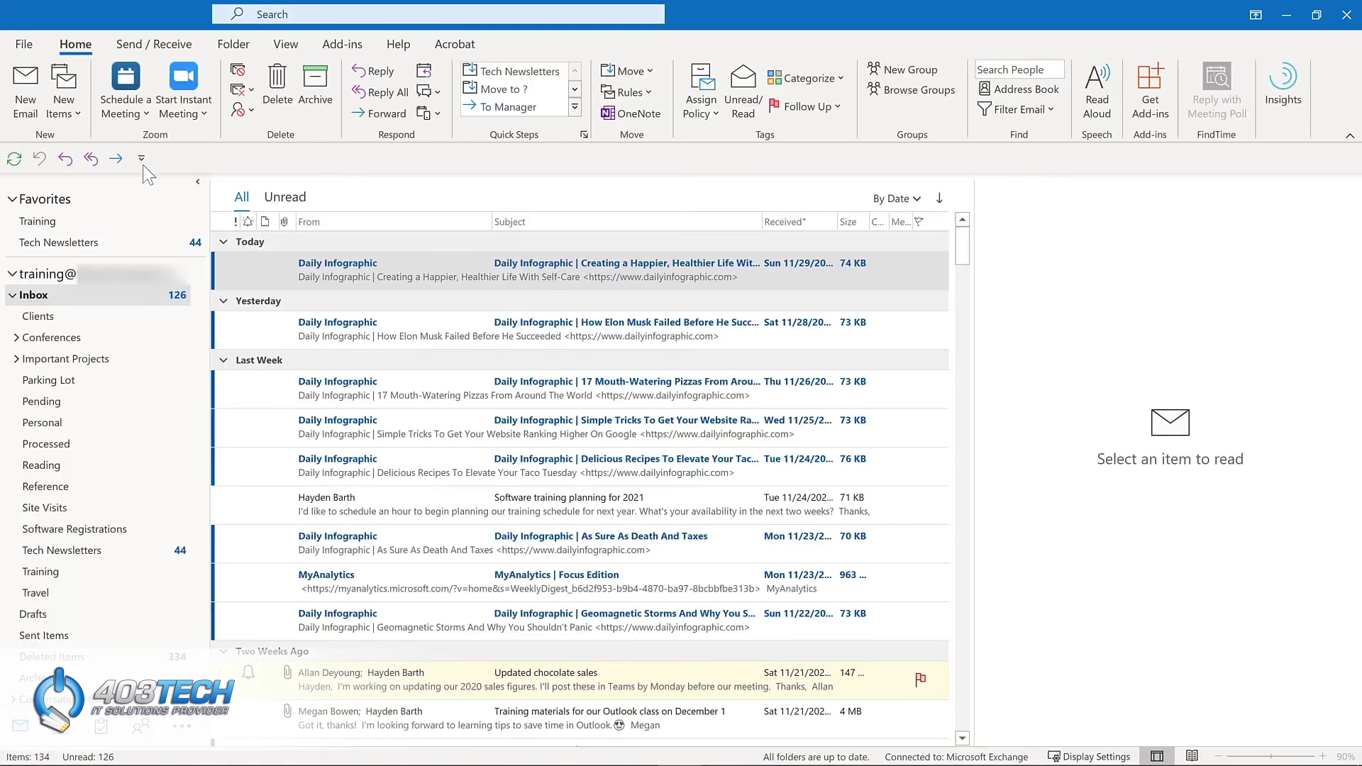
Open the main window's Quick Access Toolbar settings and add Manage Rules & Alerts and Meeting from the popular commands
{"action": "left_click", "coordinate": [141, 161]}
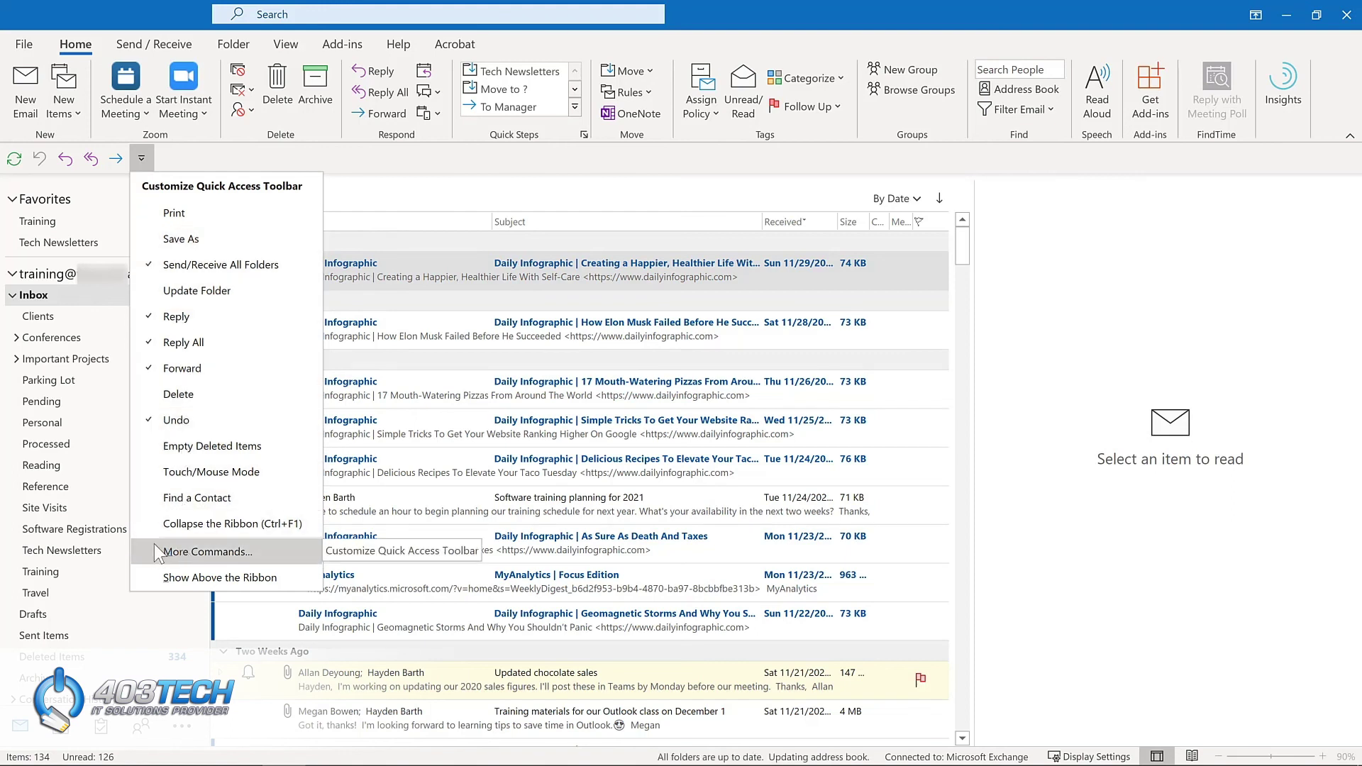
{"action": "right_click", "coordinate": [85, 163]}
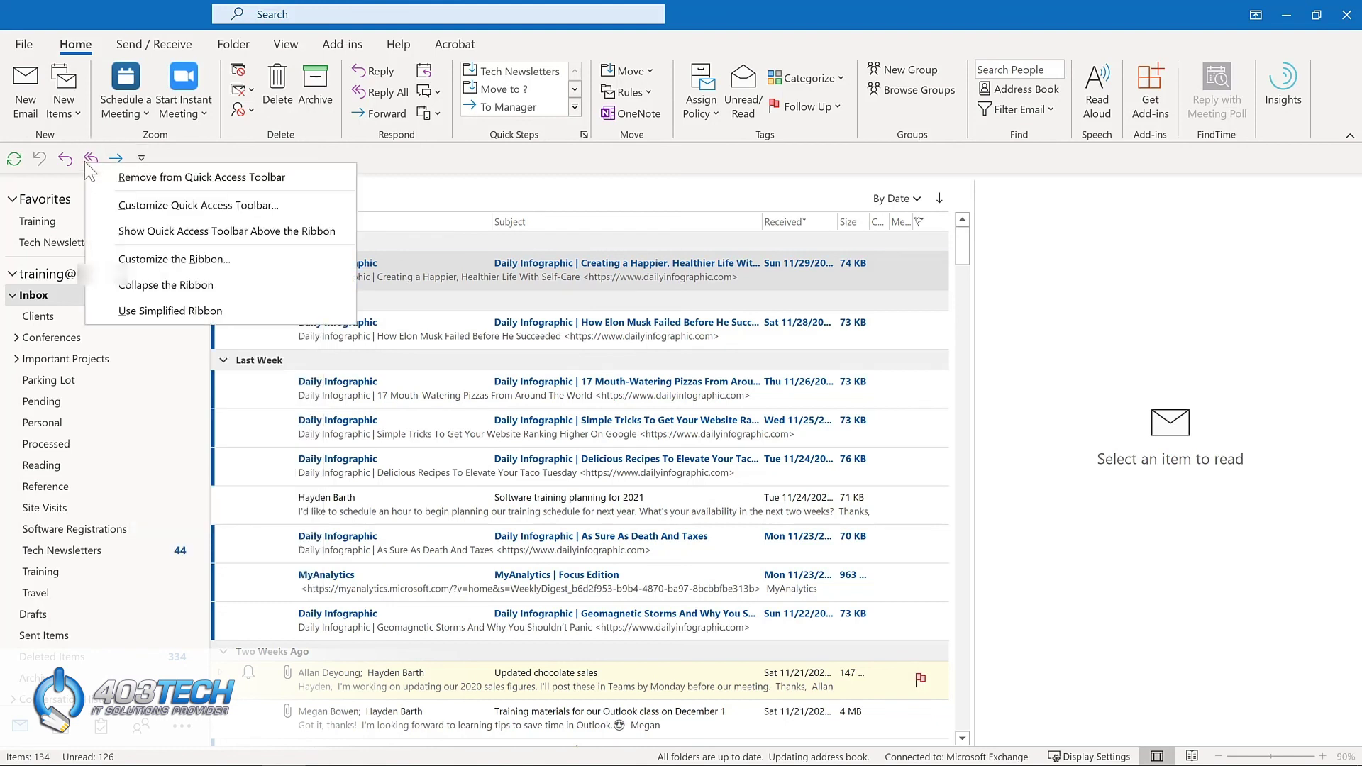
{"action": "left_click", "coordinate": [110, 201]}
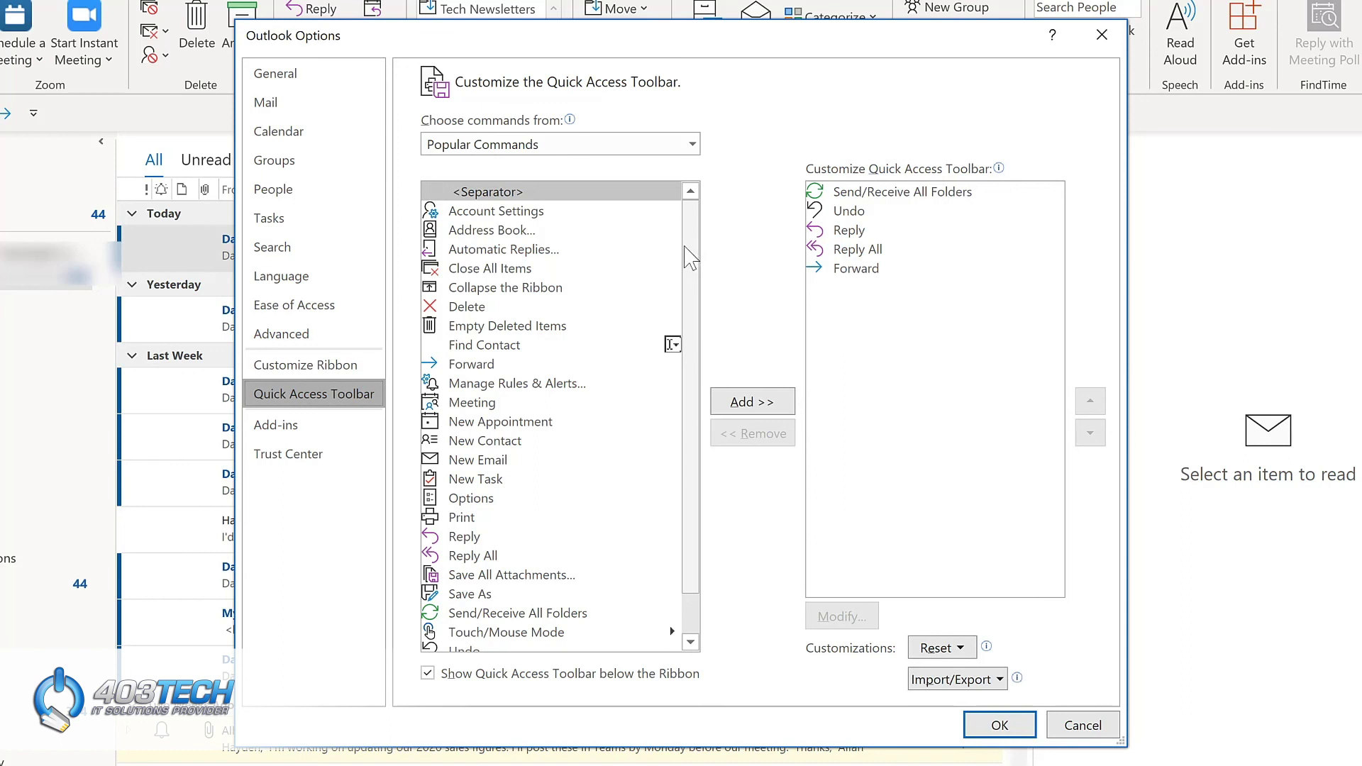
{"action": "left_click", "coordinate": [511, 386]}
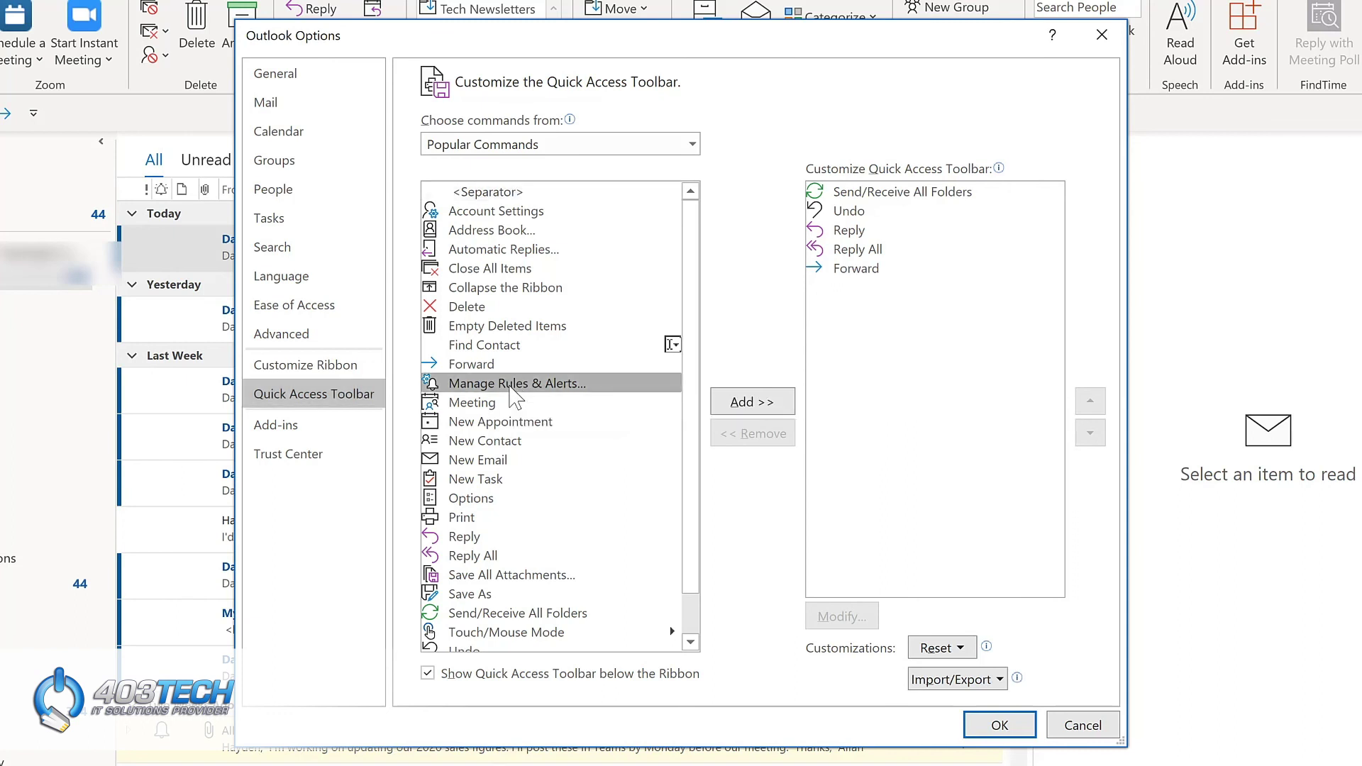
{"action": "left_click", "coordinate": [757, 407]}
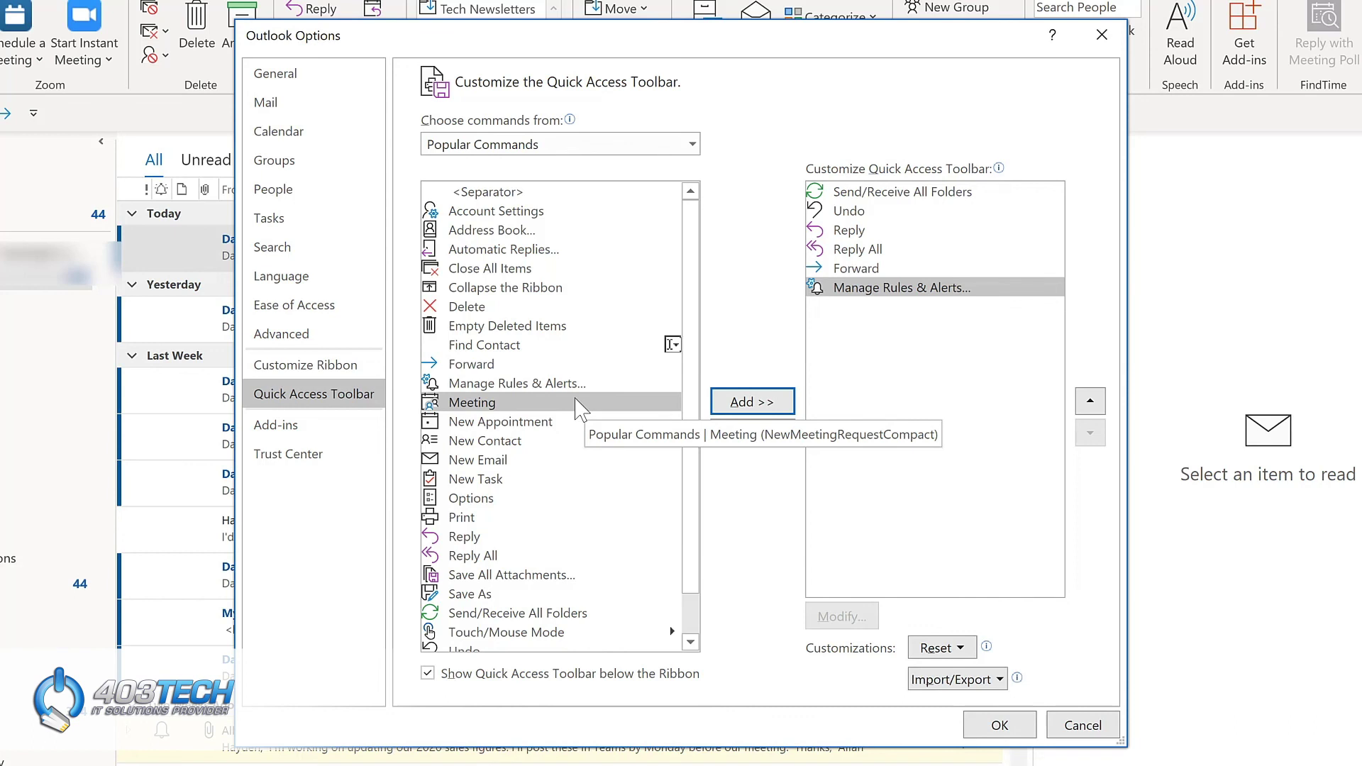
{"action": "left_click", "coordinate": [742, 403]}
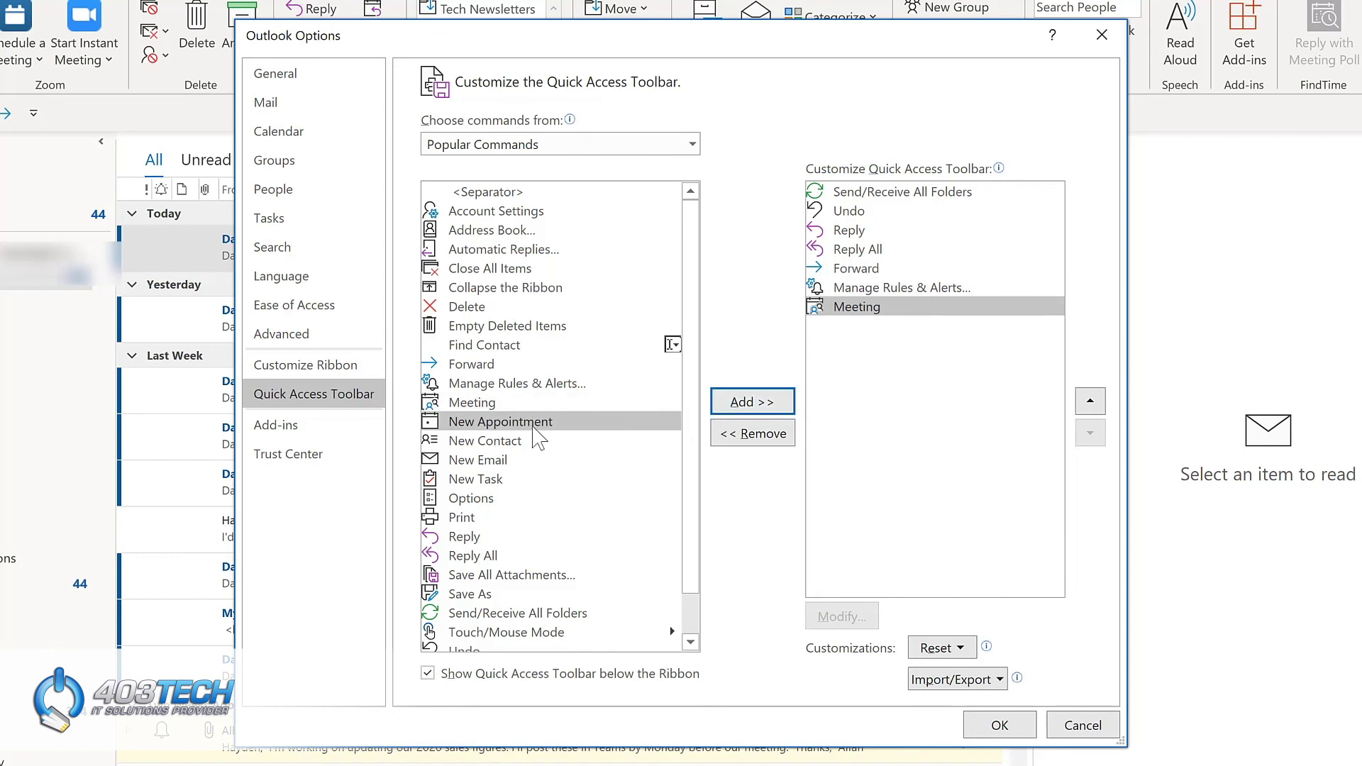
Add the New Email and New Task commands to the Quick Access Toolbar list
{"action": "left_click", "coordinate": [488, 461]}
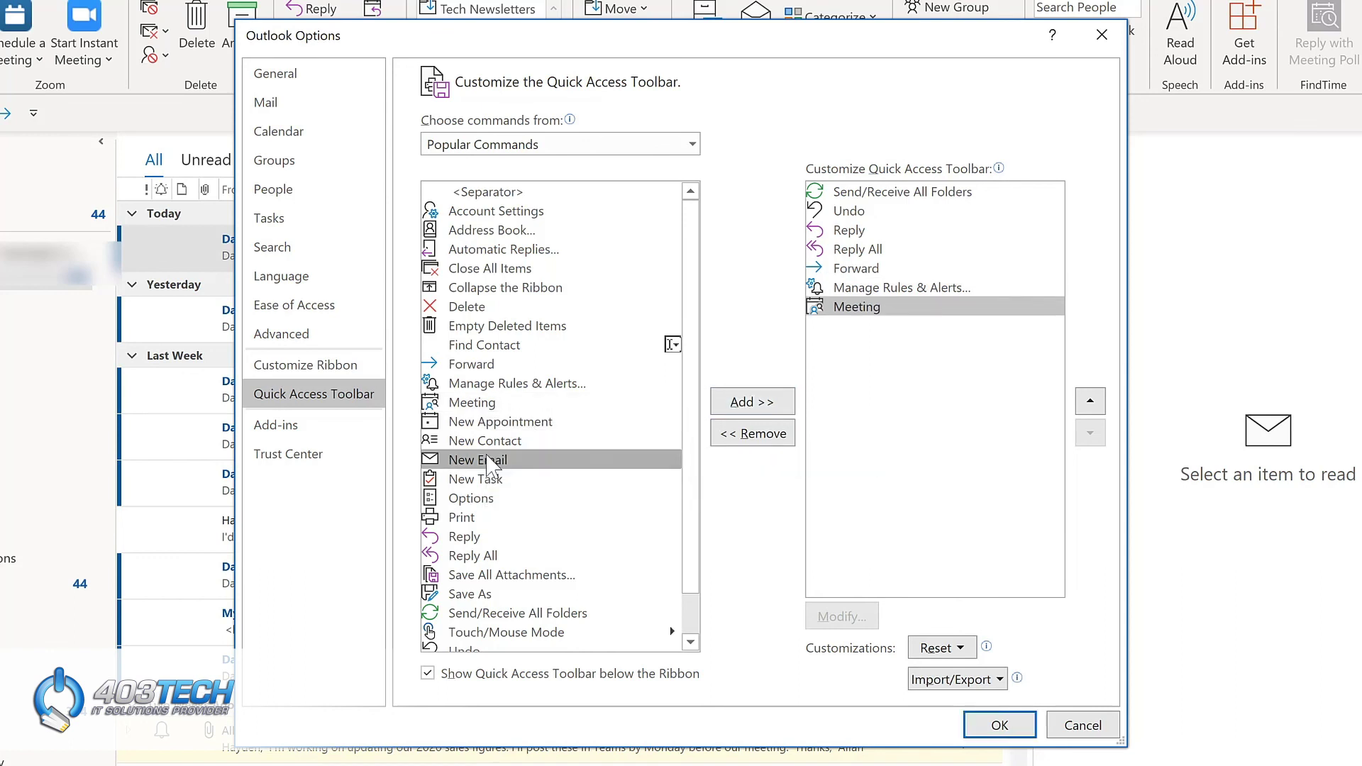
{"action": "double_click", "coordinate": [488, 461]}
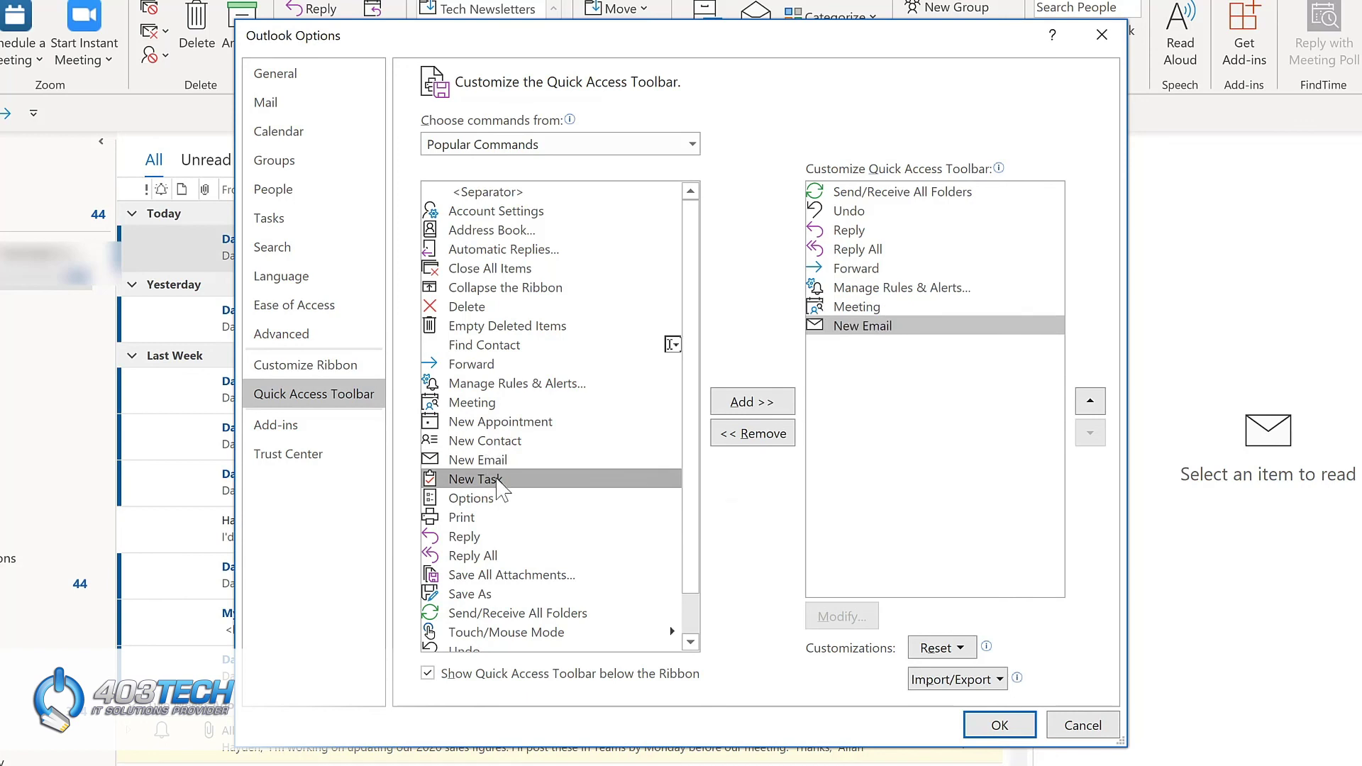
{"action": "double_click", "coordinate": [501, 482]}
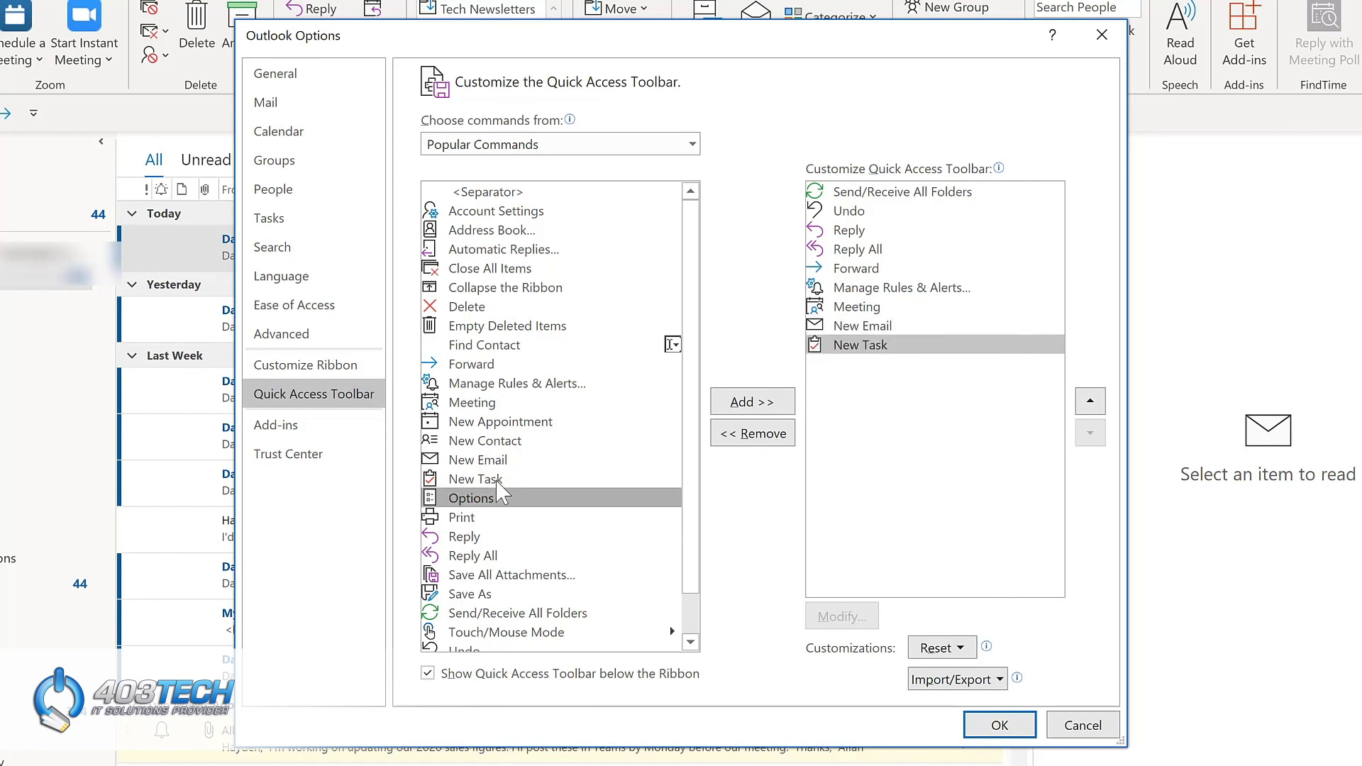
Move New Email up to directly after Forward in the Quick Access Toolbar order and save the customization
{"action": "left_click", "coordinate": [692, 145]}
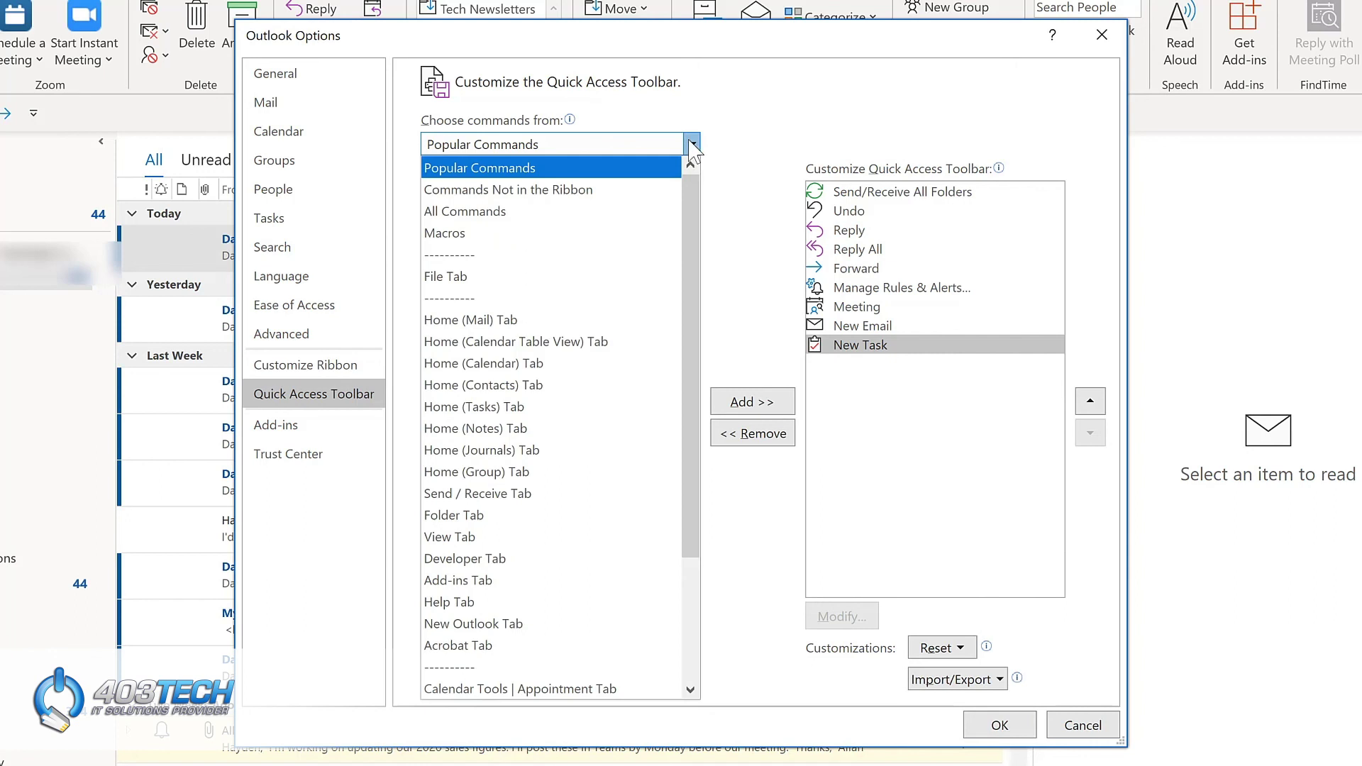
{"action": "left_click", "coordinate": [913, 328]}
{"action": "left_click", "coordinate": [913, 328]}
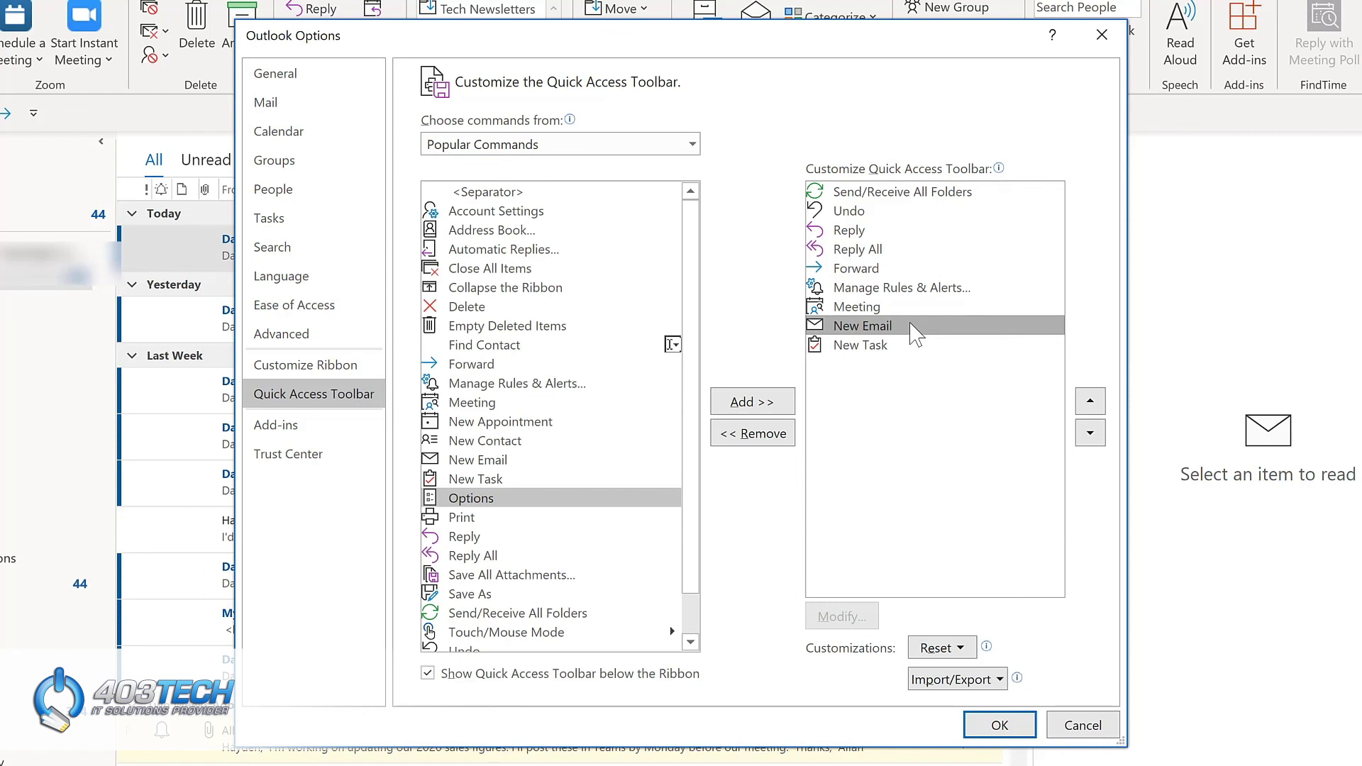
{"action": "left_click", "coordinate": [1091, 402]}
{"action": "left_click", "coordinate": [1091, 402]}
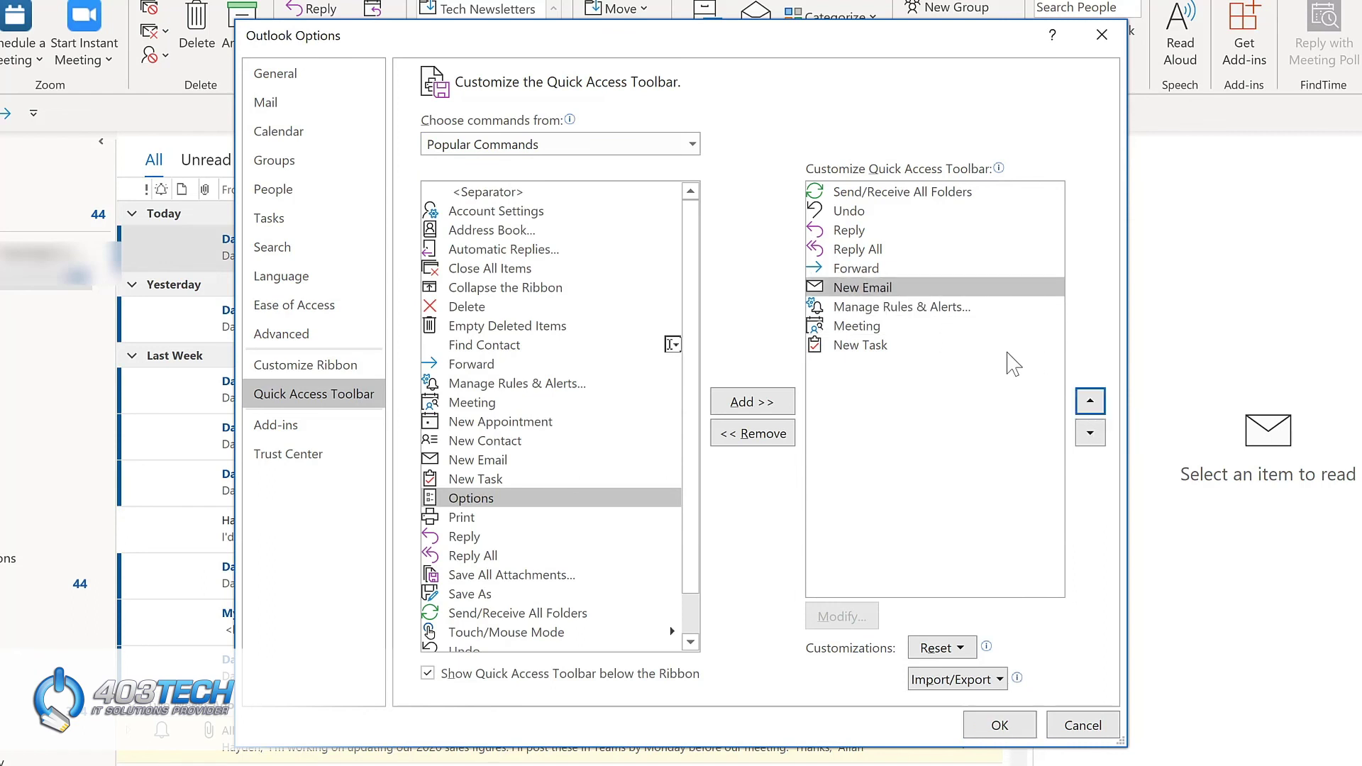
{"action": "left_click", "coordinate": [1000, 725]}
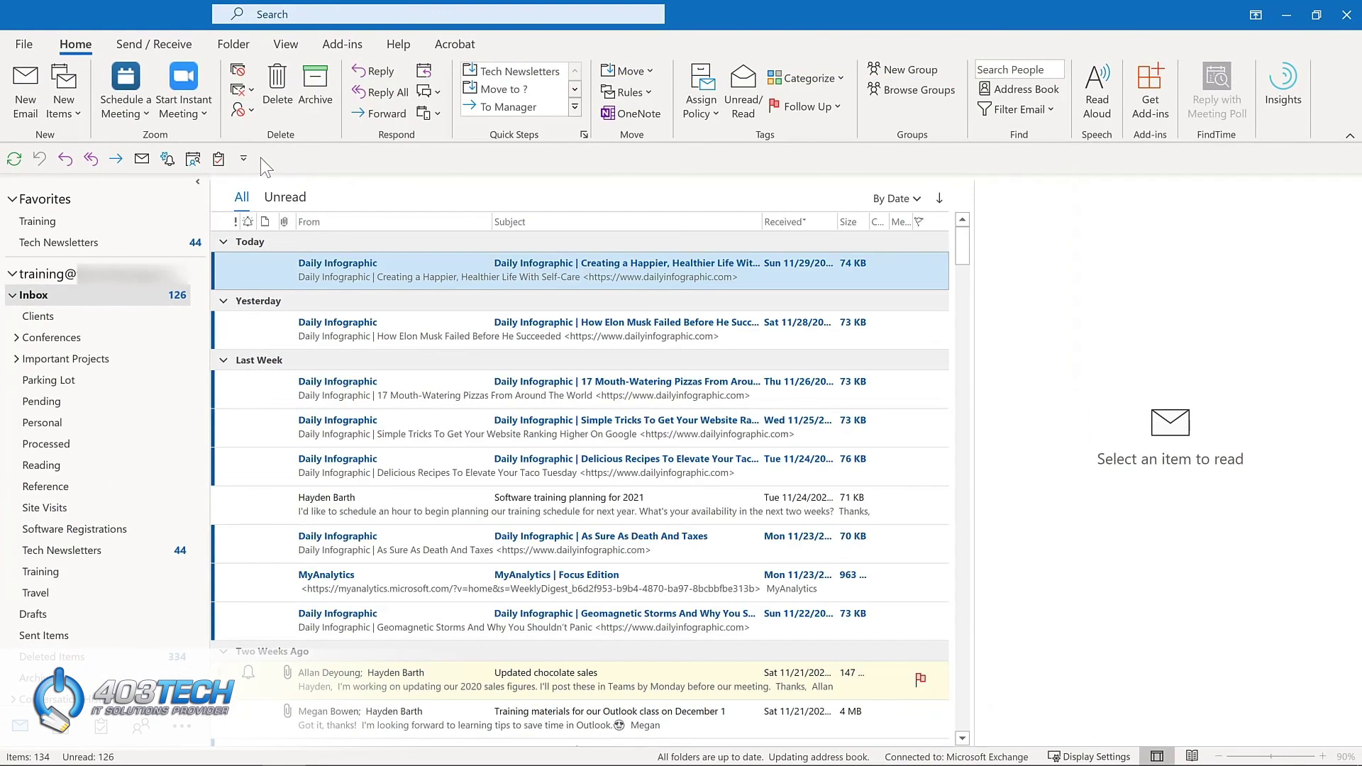